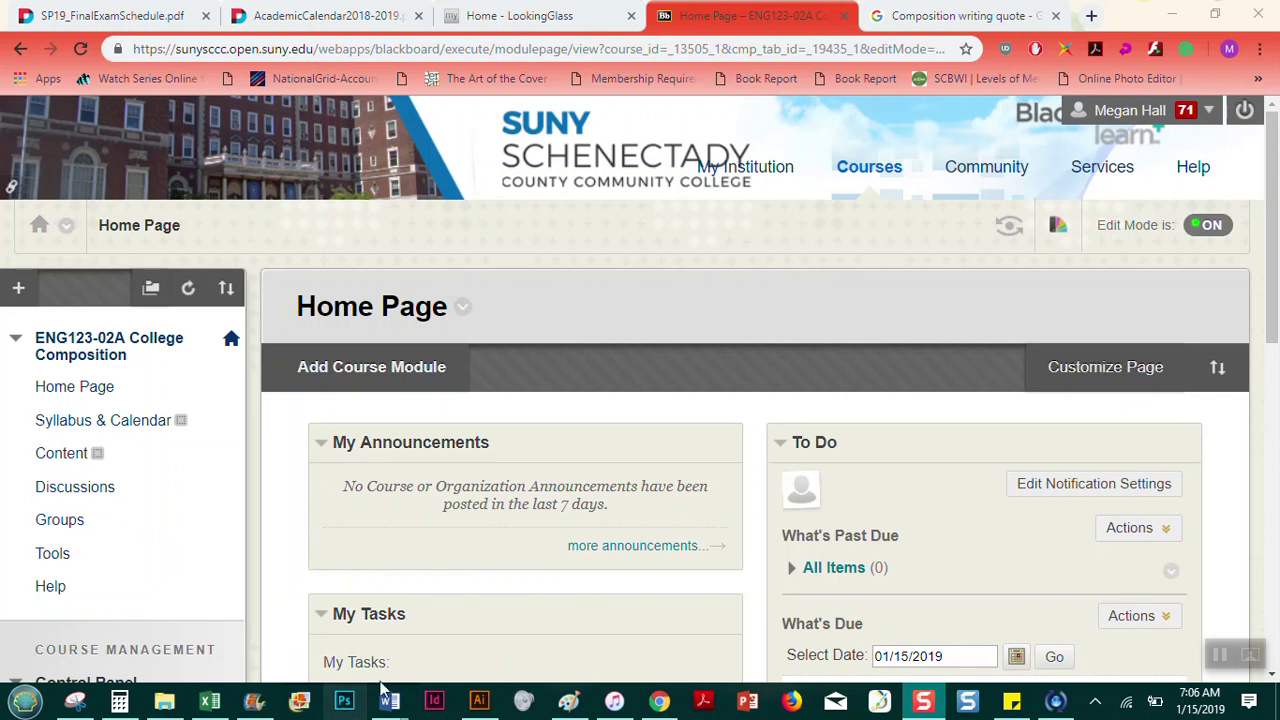
Show the ENG123-02A College Composition Home Page in Blackboard with Edit Mode switched on.
mouse_move(478, 708)
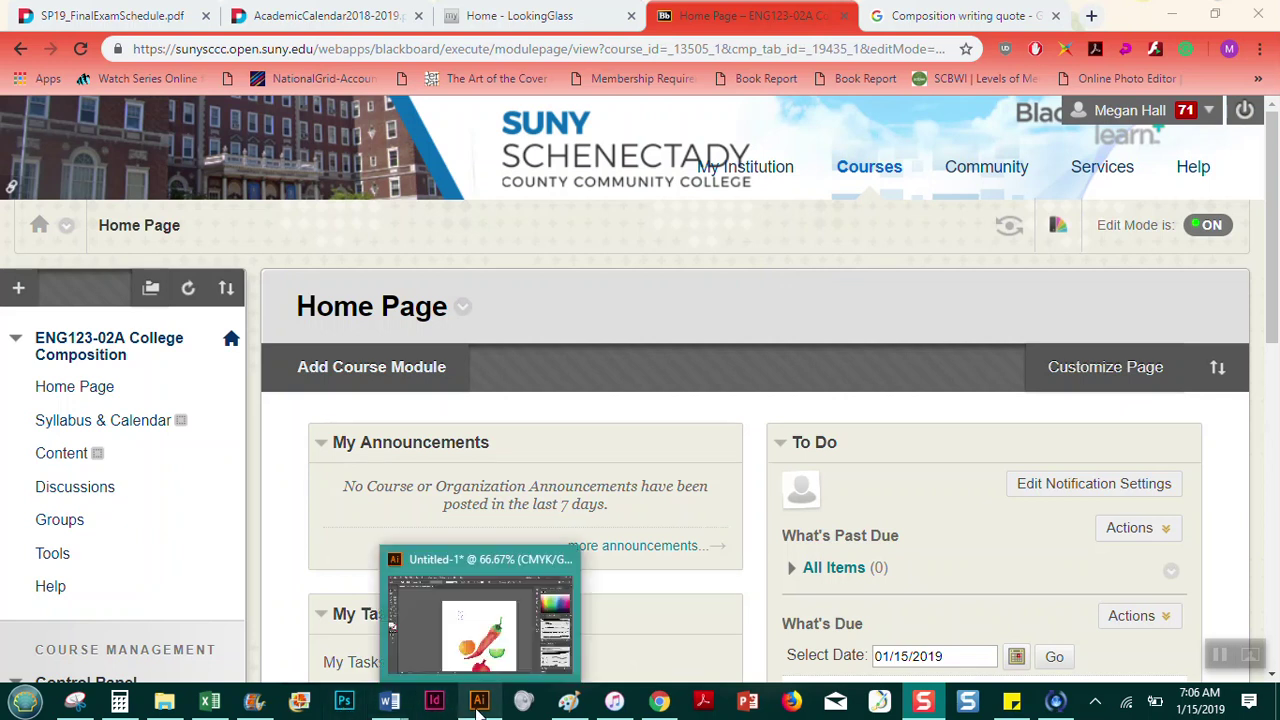
Check that the Paint canvas is still blank, then return to the Blackboard course page in Chrome.
click(568, 706)
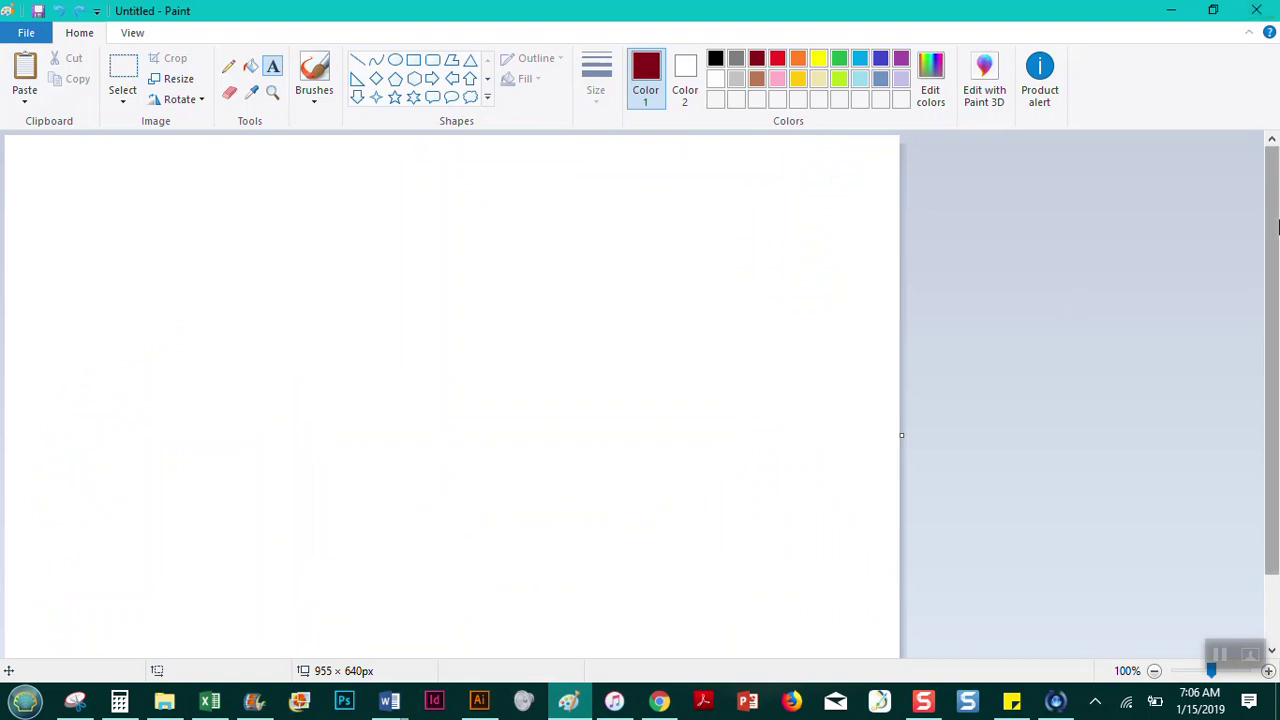
drag(1277, 228, 1251, 183)
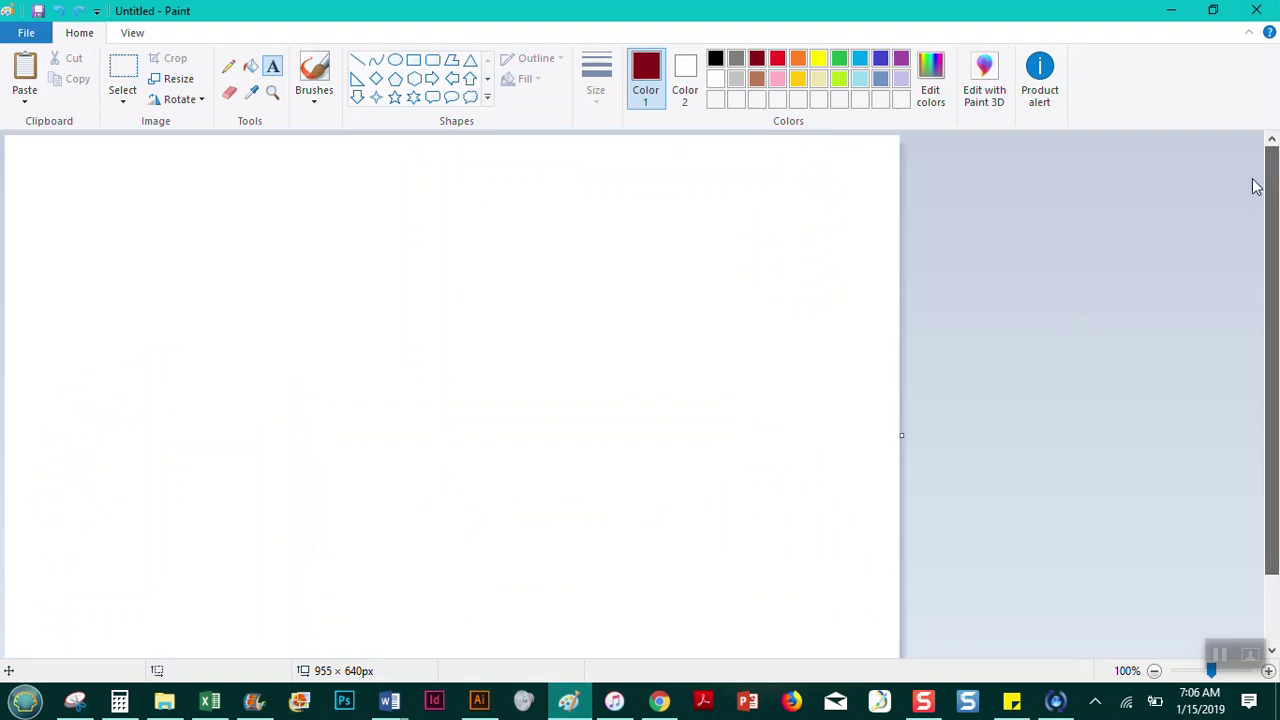
click(662, 704)
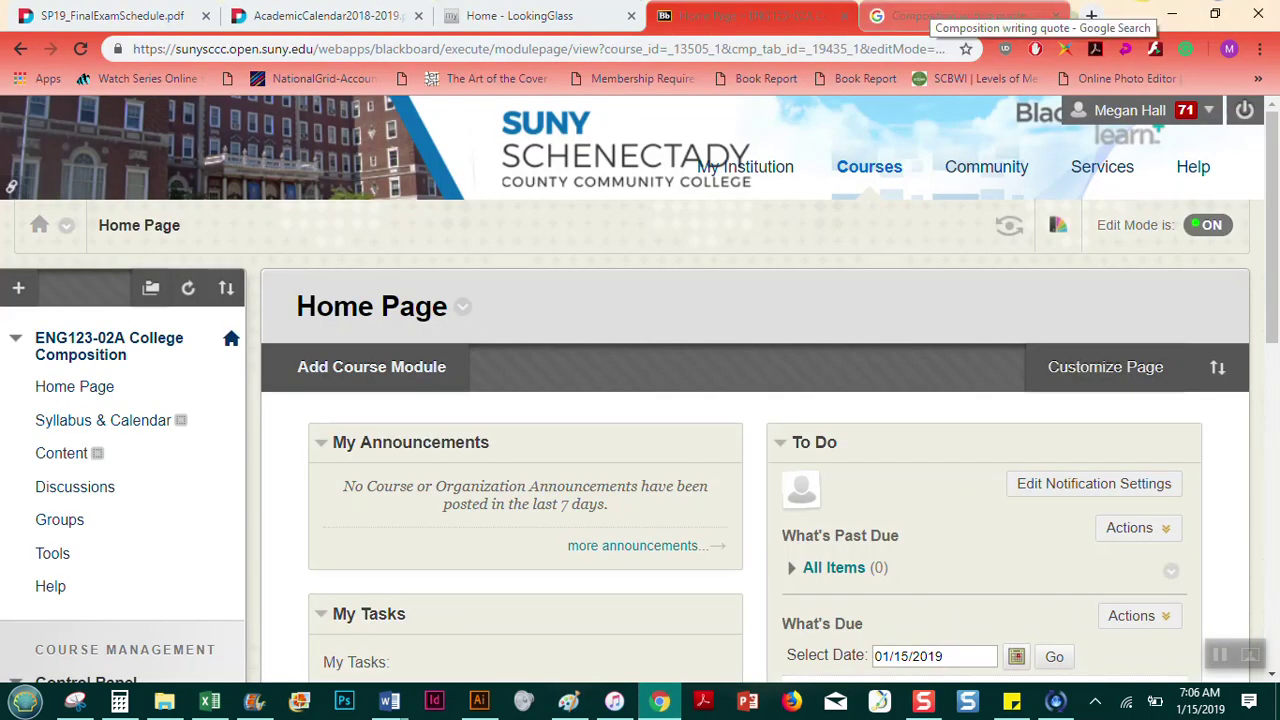
Copy the Matthew Arnold 'Have something to say' quote image from Google Images.
click(935, 15)
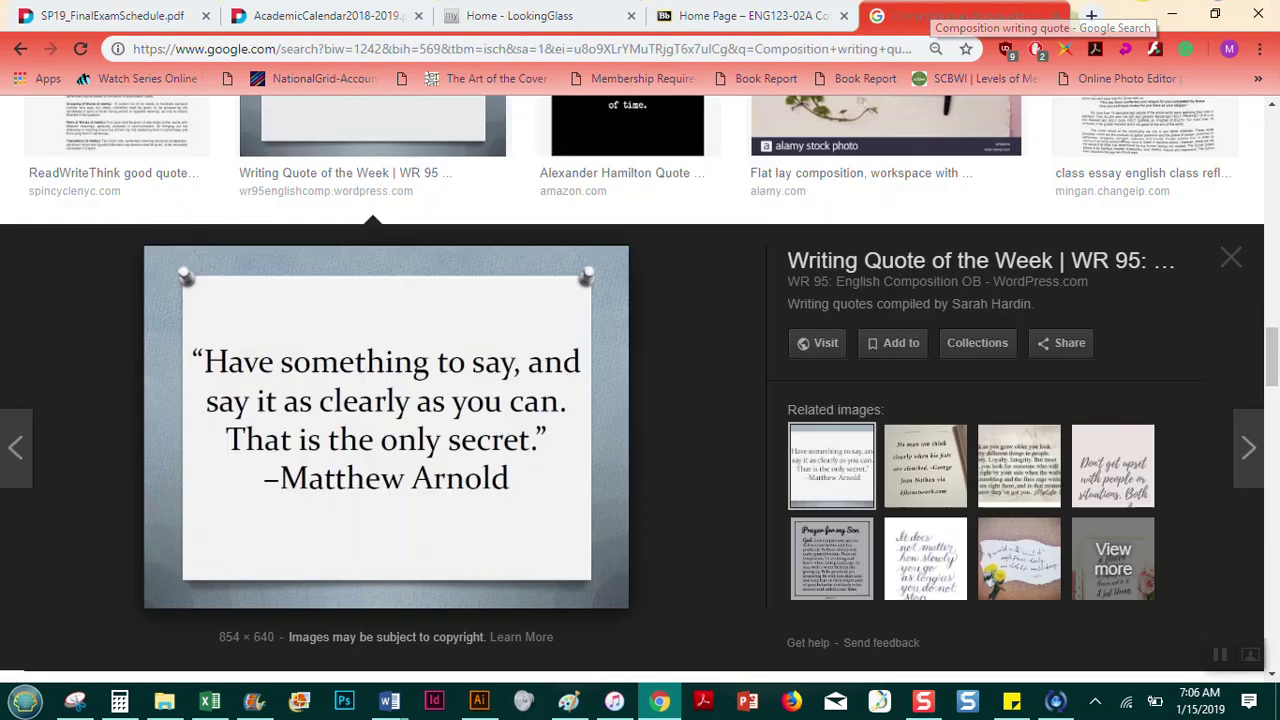
right_click(358, 390)
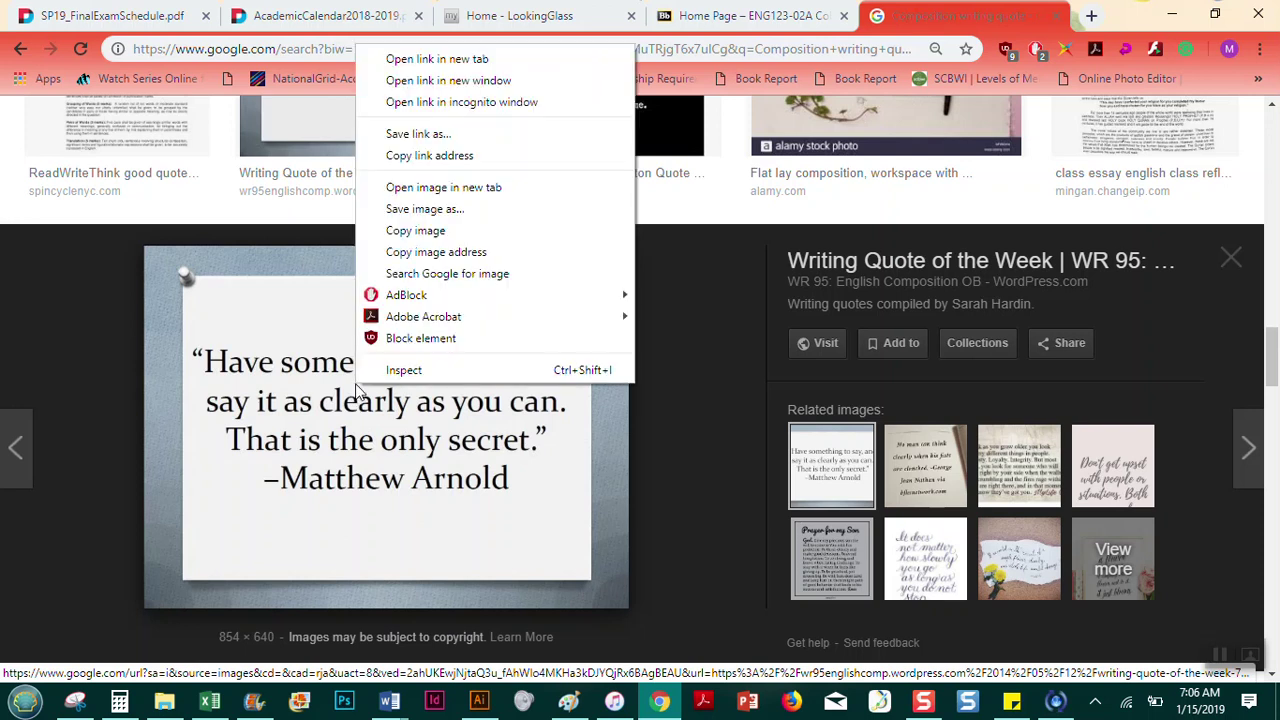
click(415, 231)
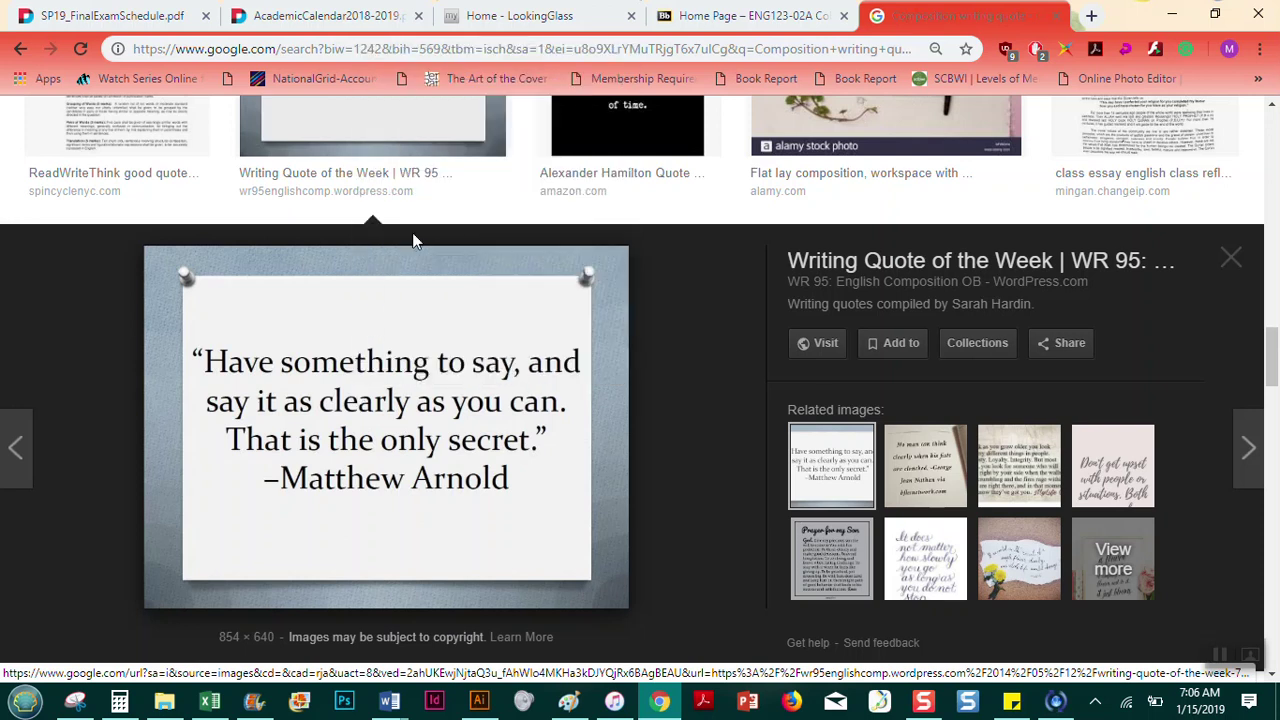
Paste the quote image into Paint and resize it to 260 x 205 px at the top-right.
click(568, 701)
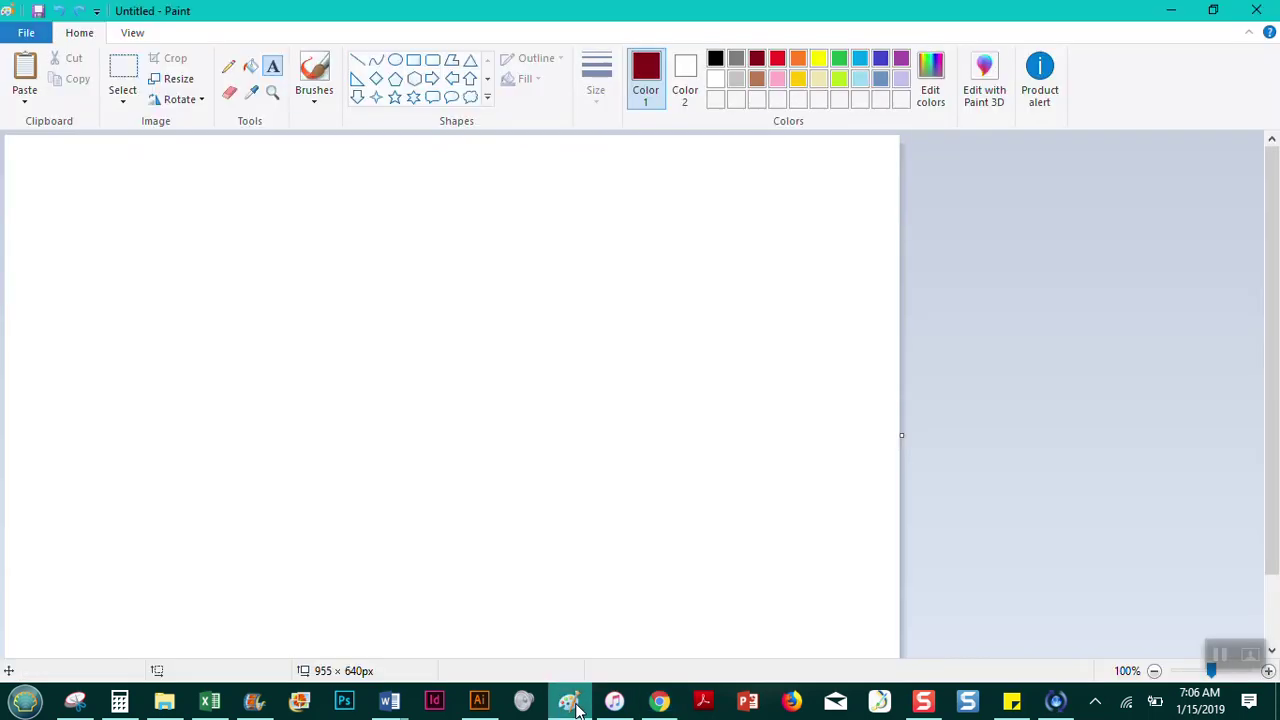
key(ctrl+v)
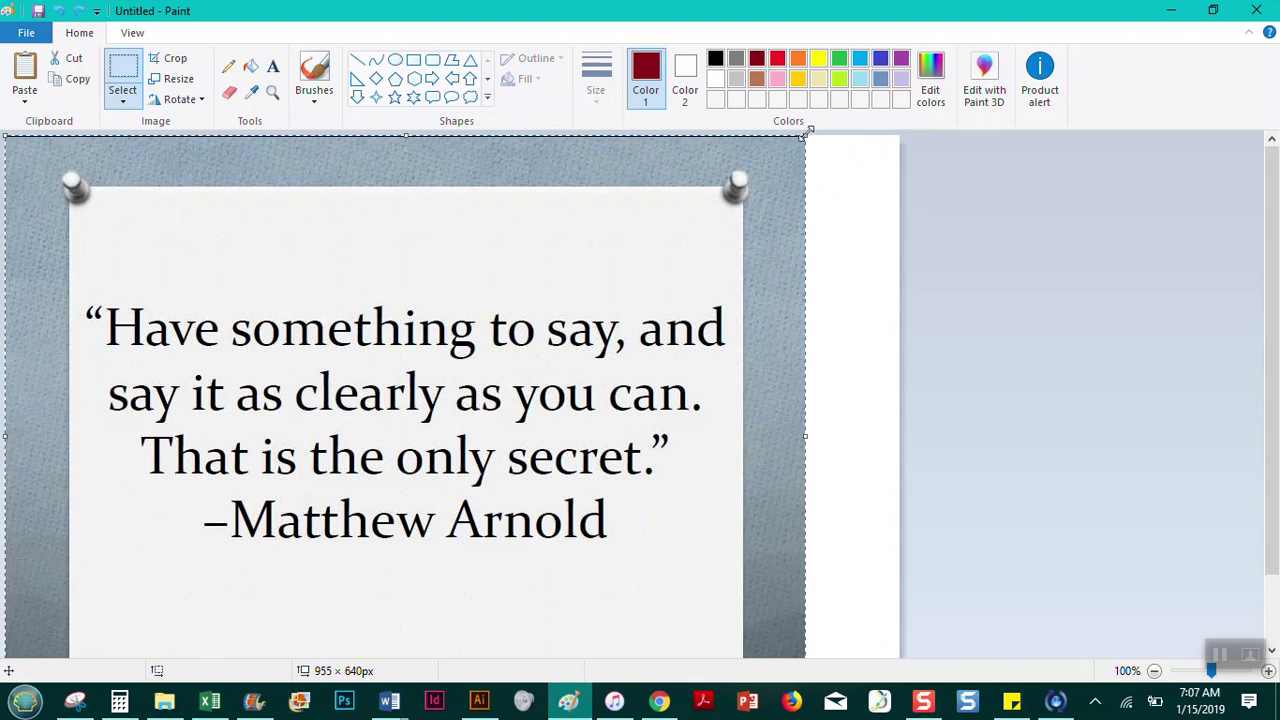
drag(806, 134, 837, 154)
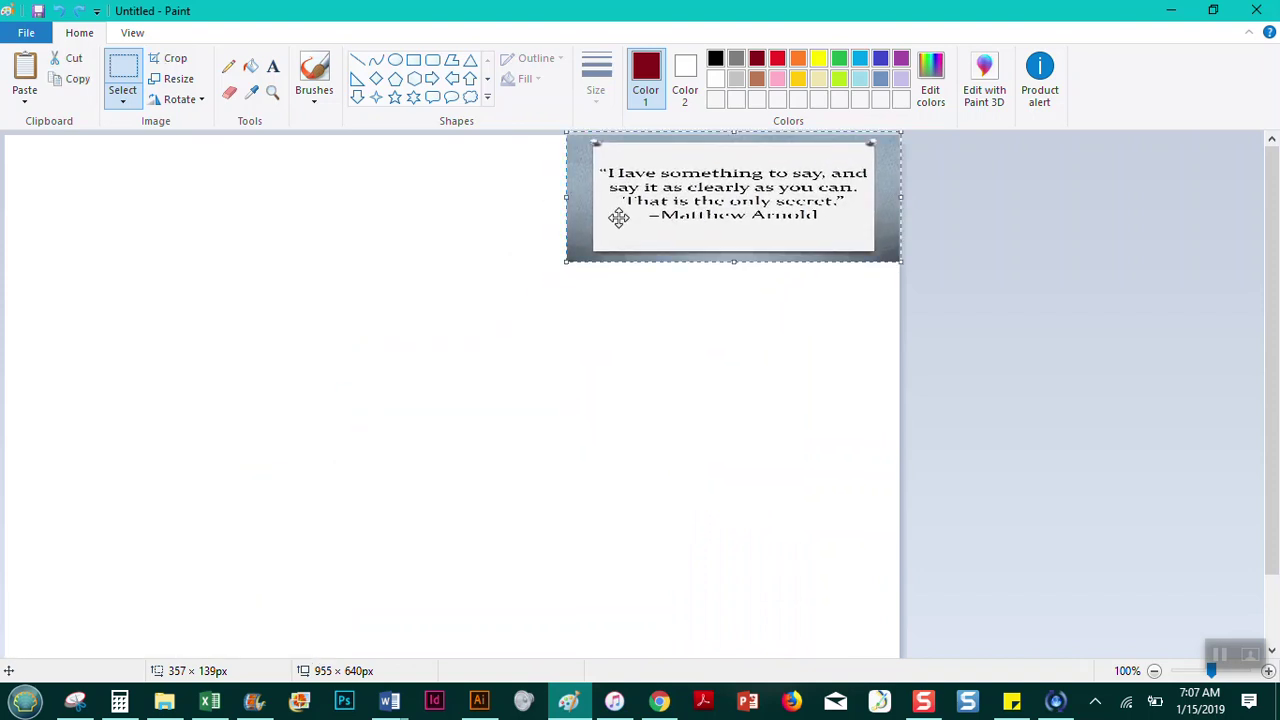
drag(562, 264, 690, 295)
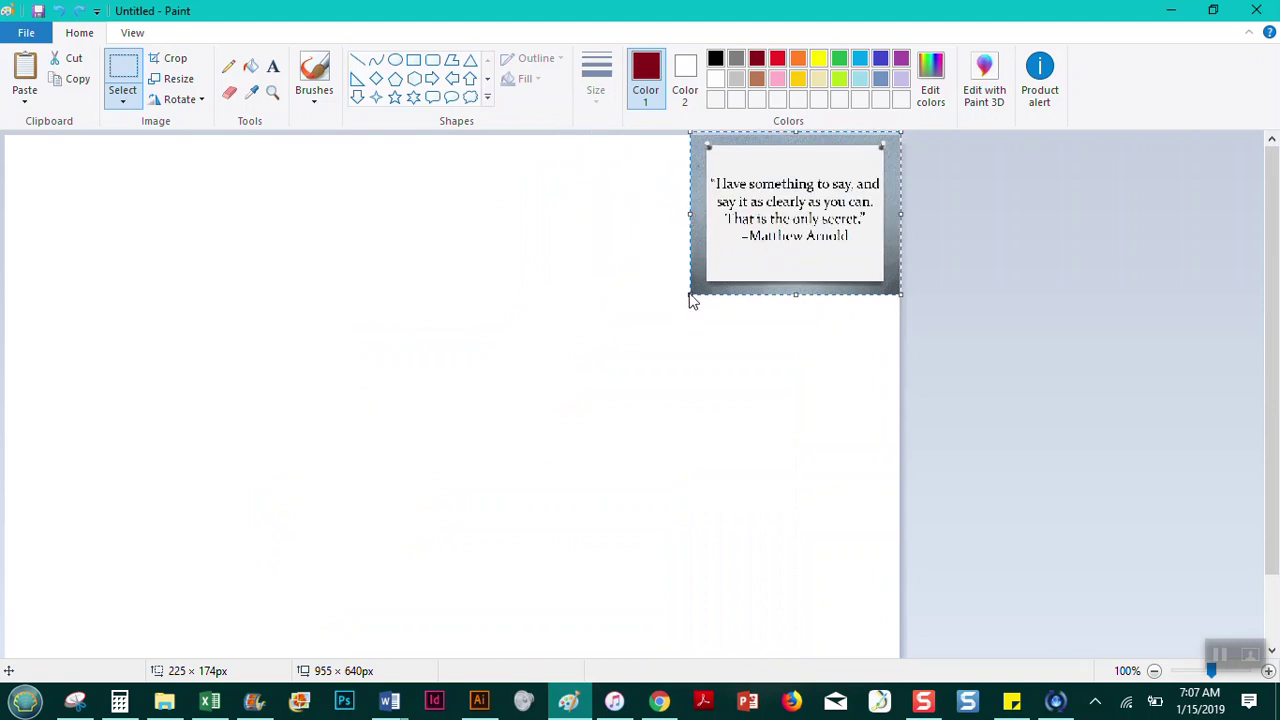
drag(686, 297, 660, 332)
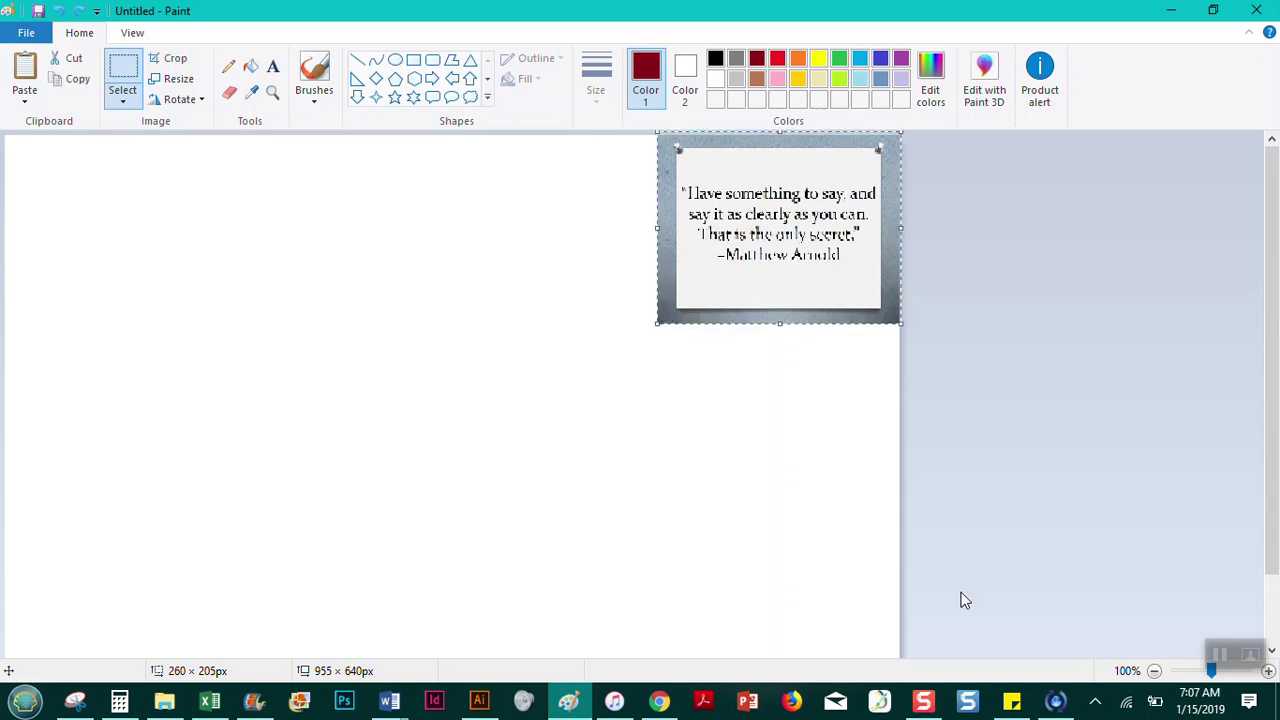
click(995, 479)
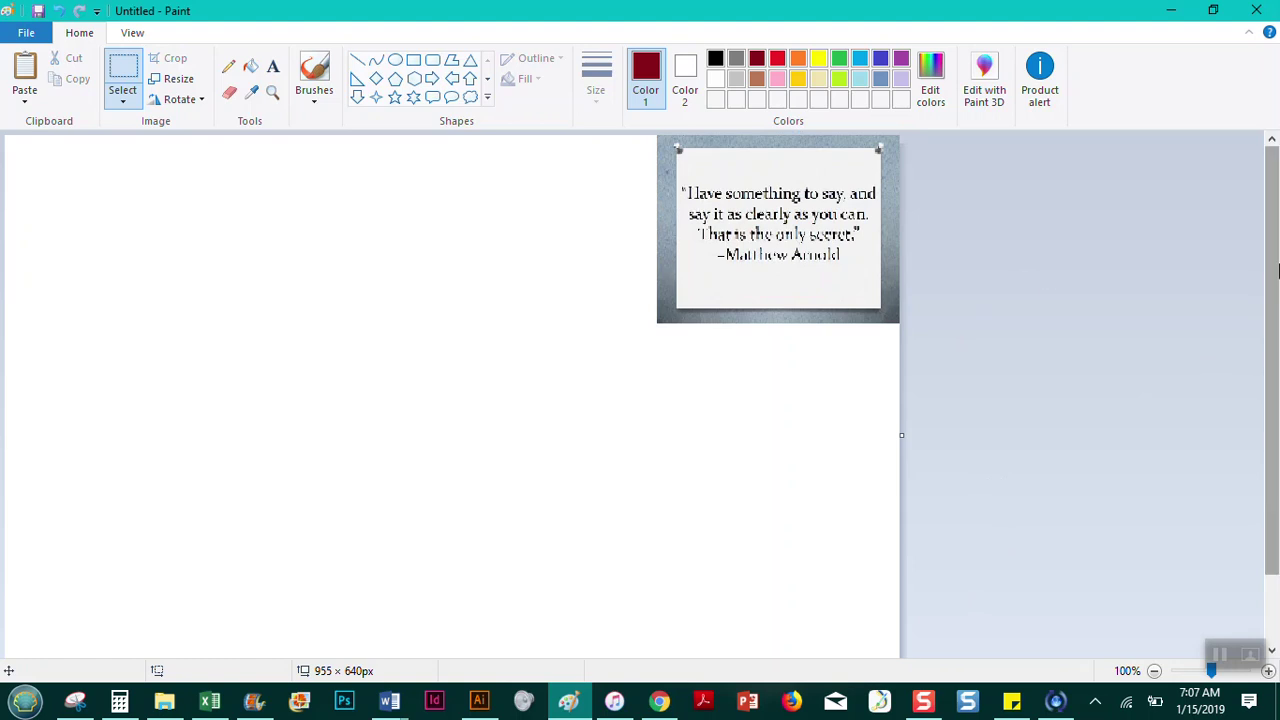
Change the Google Images search to just 'writing' and show its image results.
key(alt+Tab)
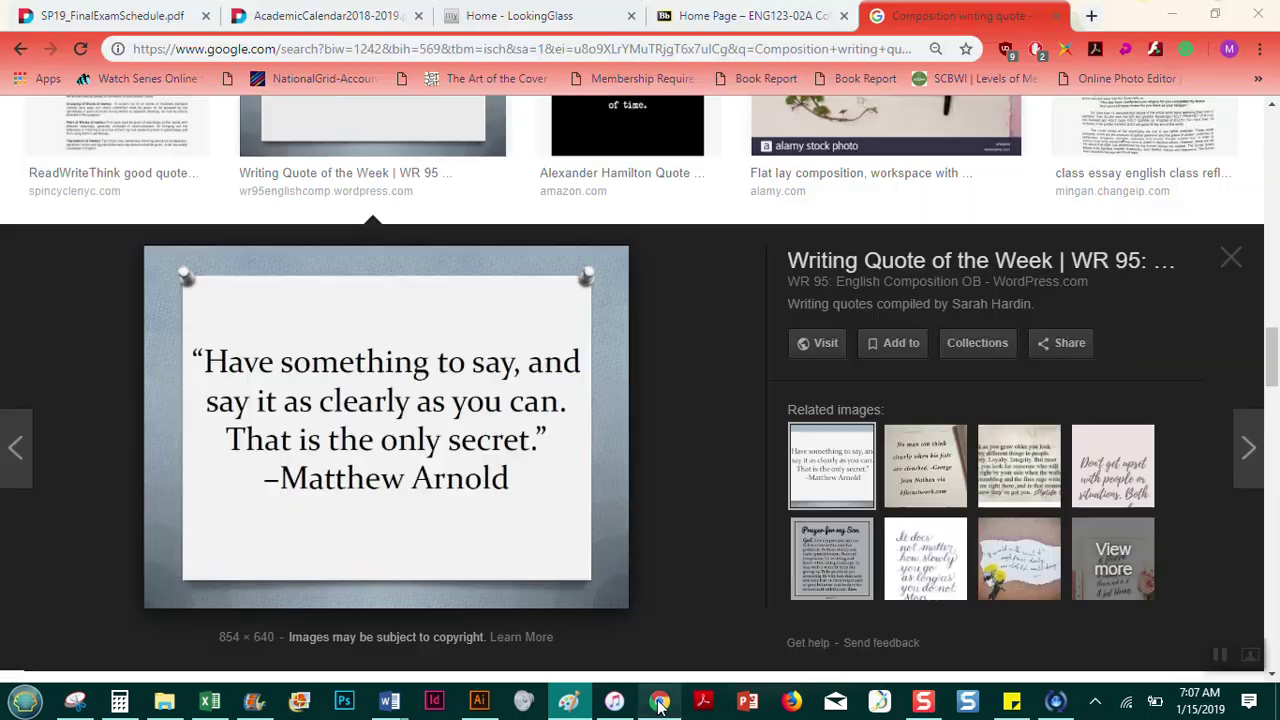
click(1231, 259)
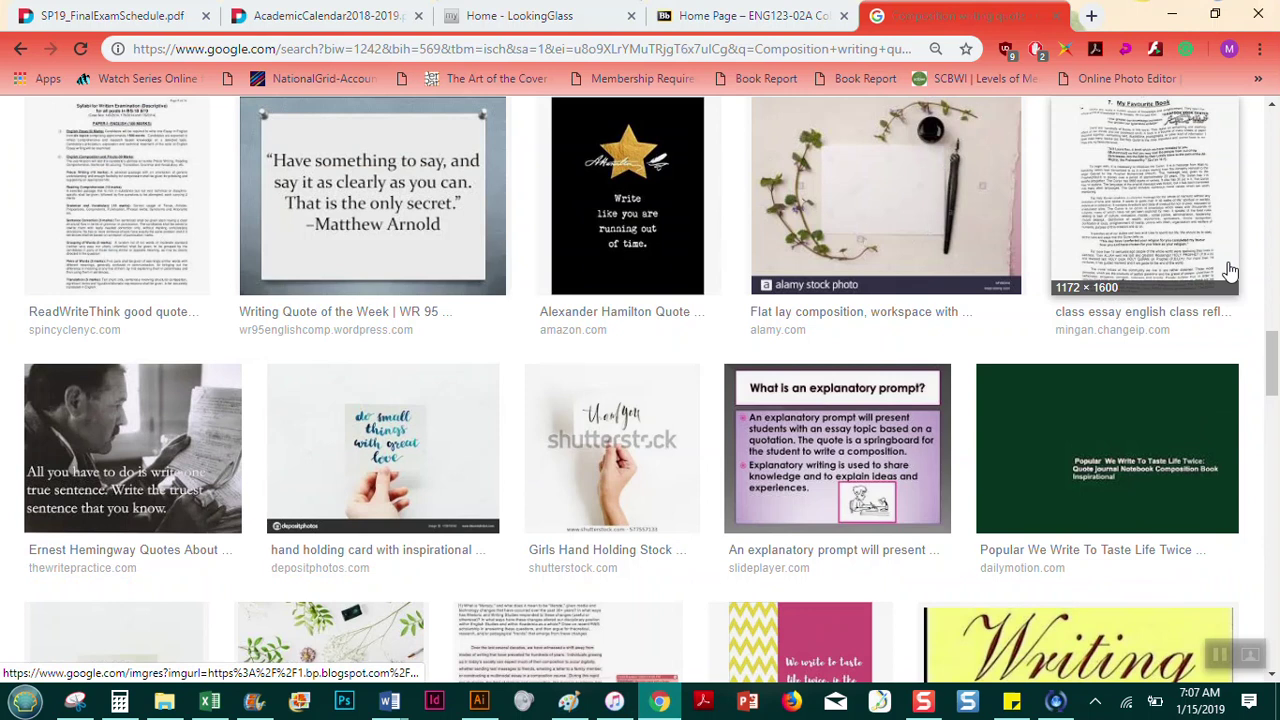
drag(1273, 366, 1273, 146)
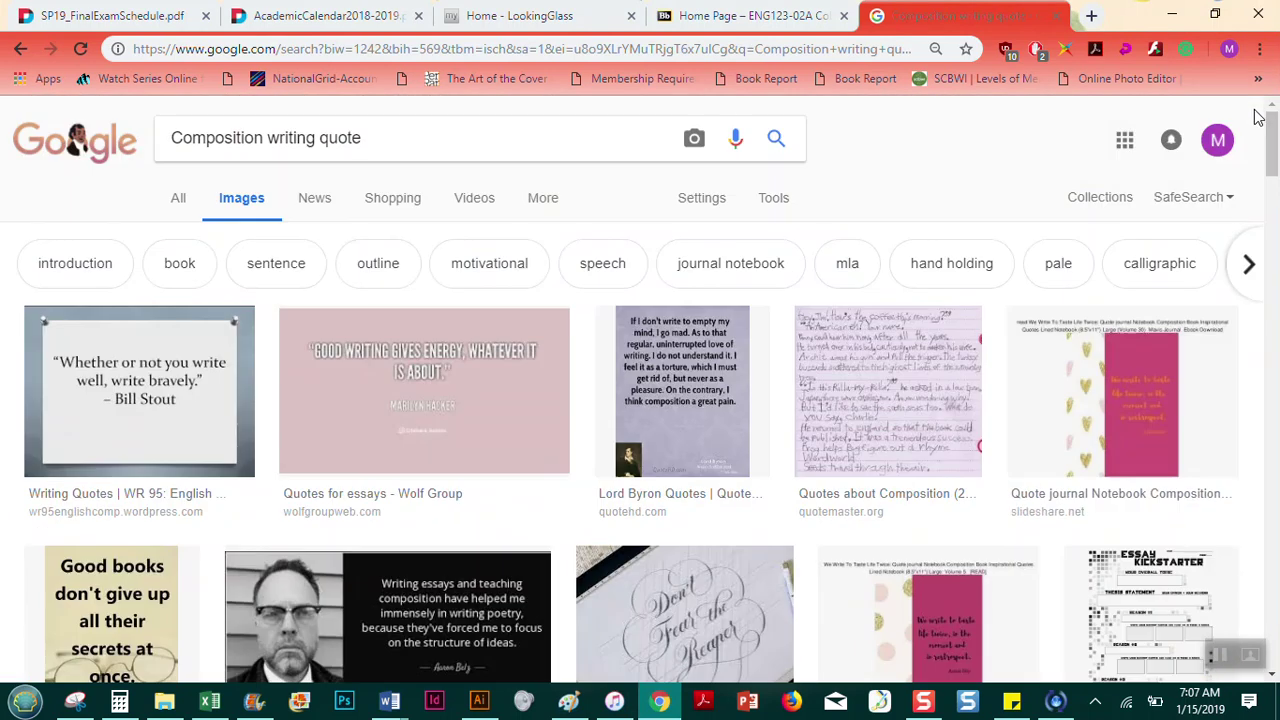
double_click(214, 137)
key(BackSpace)
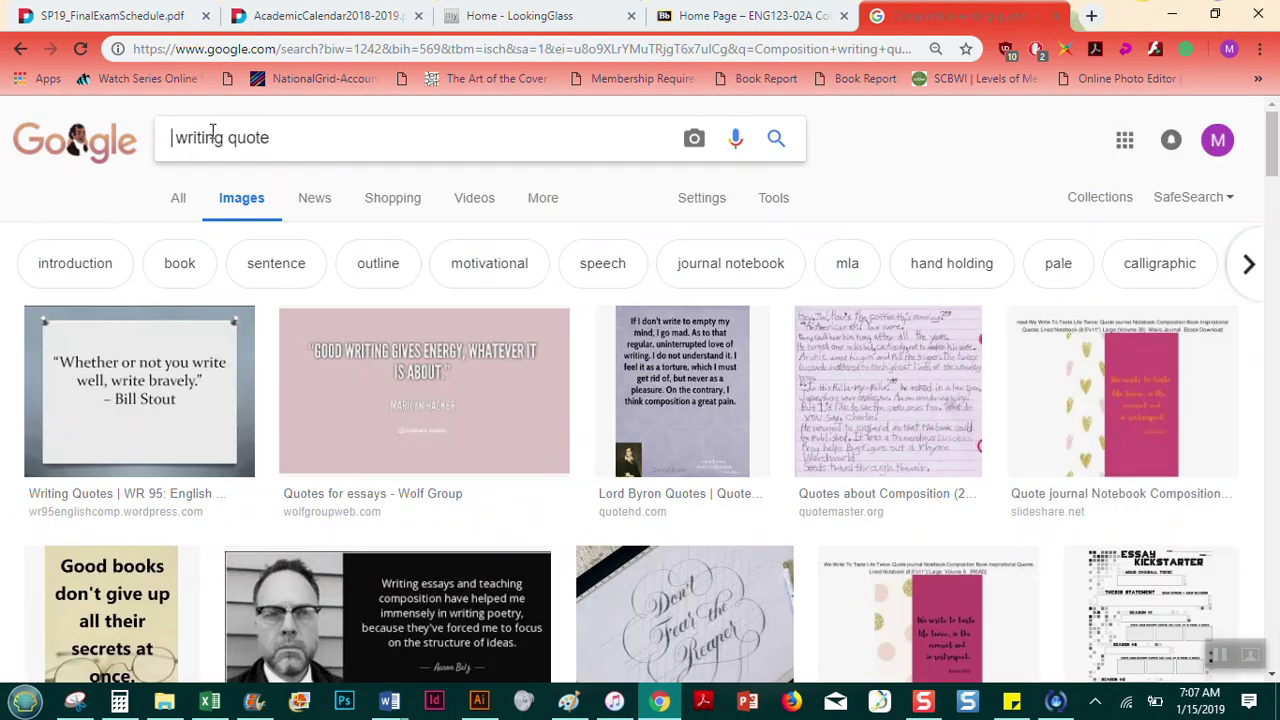
double_click(250, 137)
key(BackSpace)
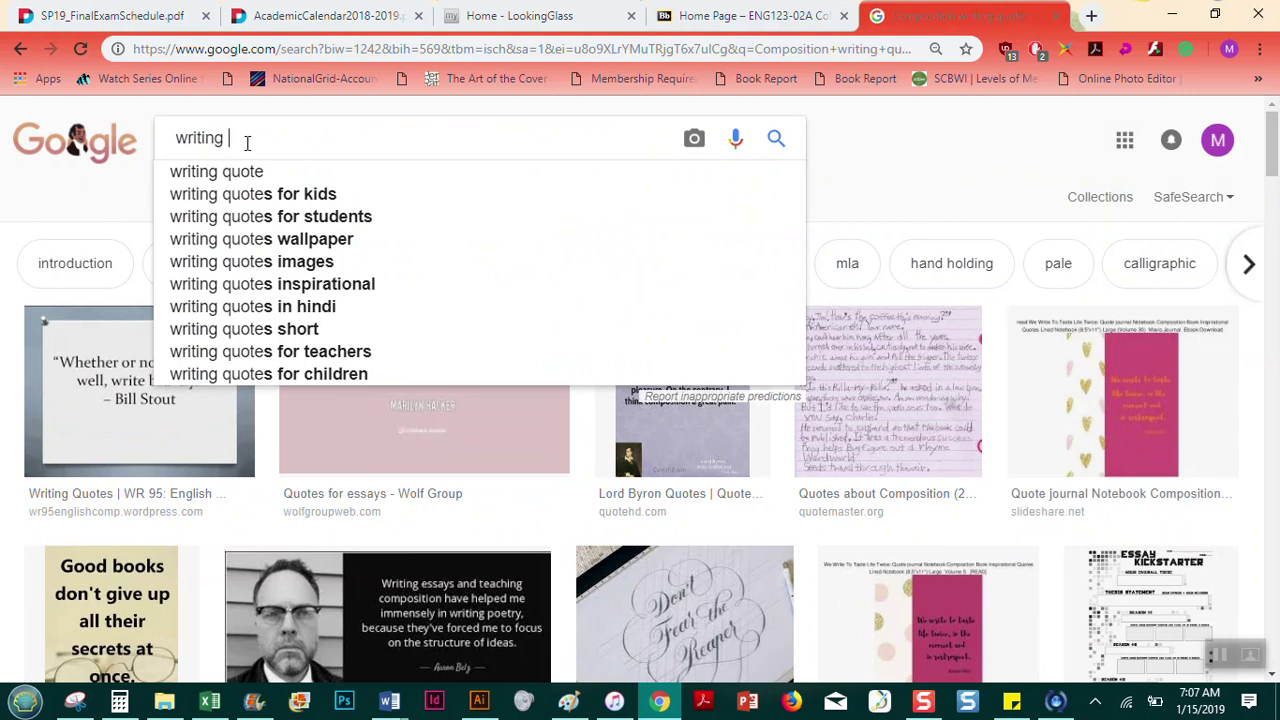
key(Return)
click(245, 141)
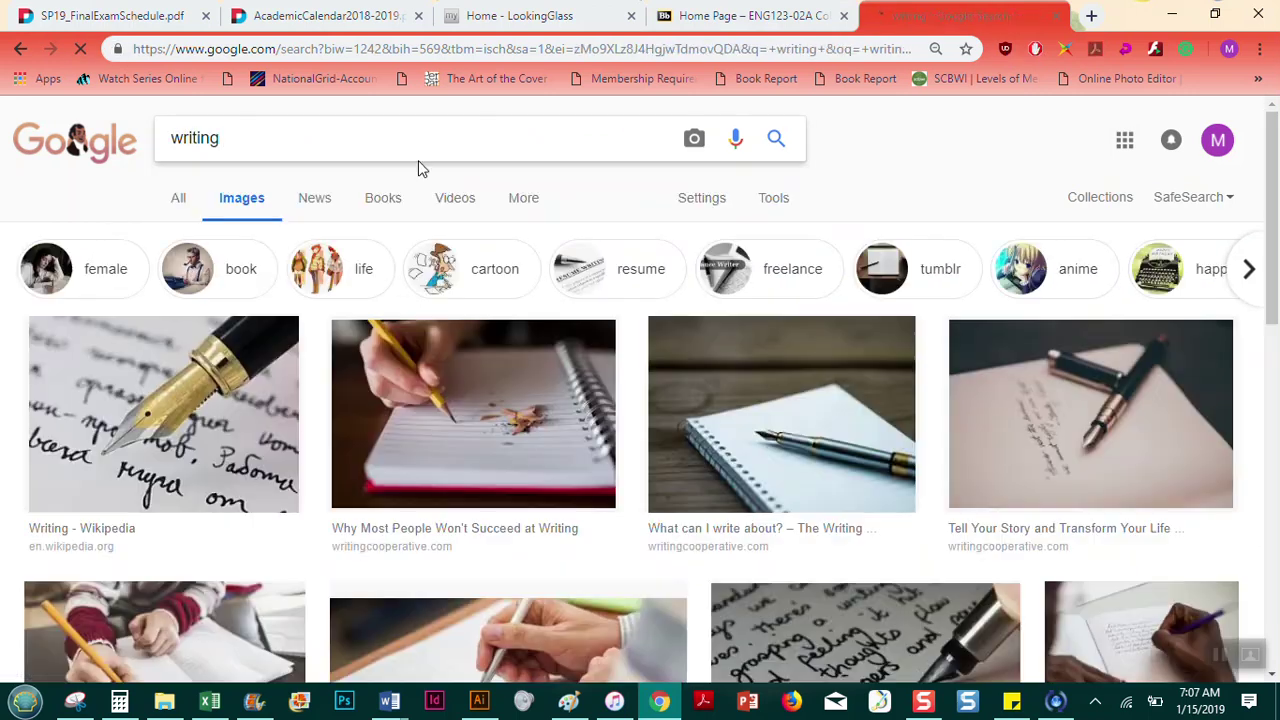
Copy the pen-on-handwriting image and bring Paint back to the front.
click(218, 395)
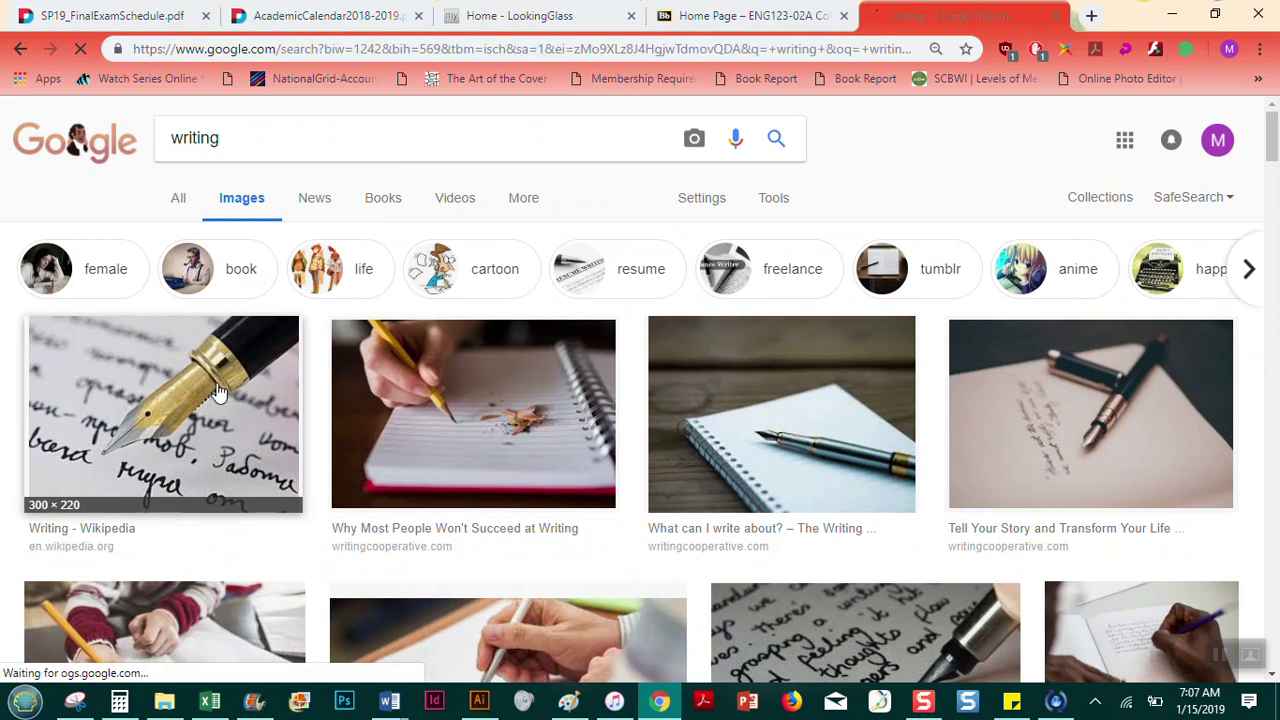
right_click(364, 392)
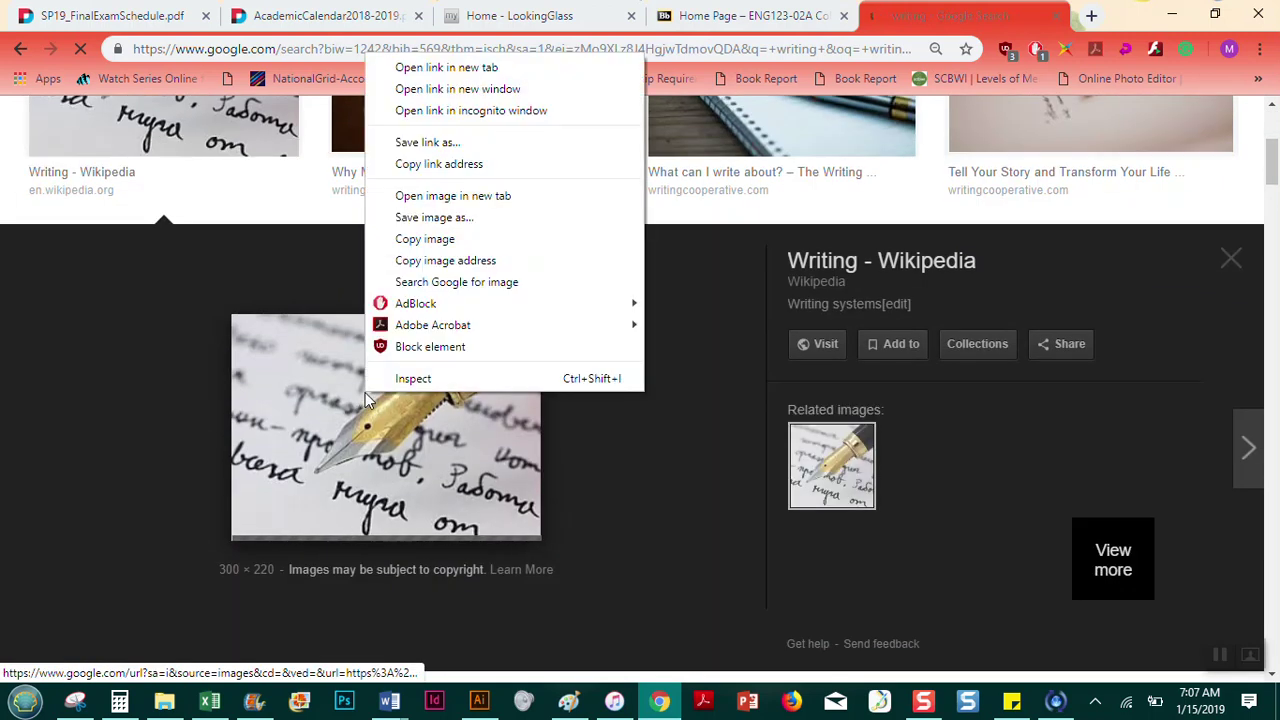
click(459, 244)
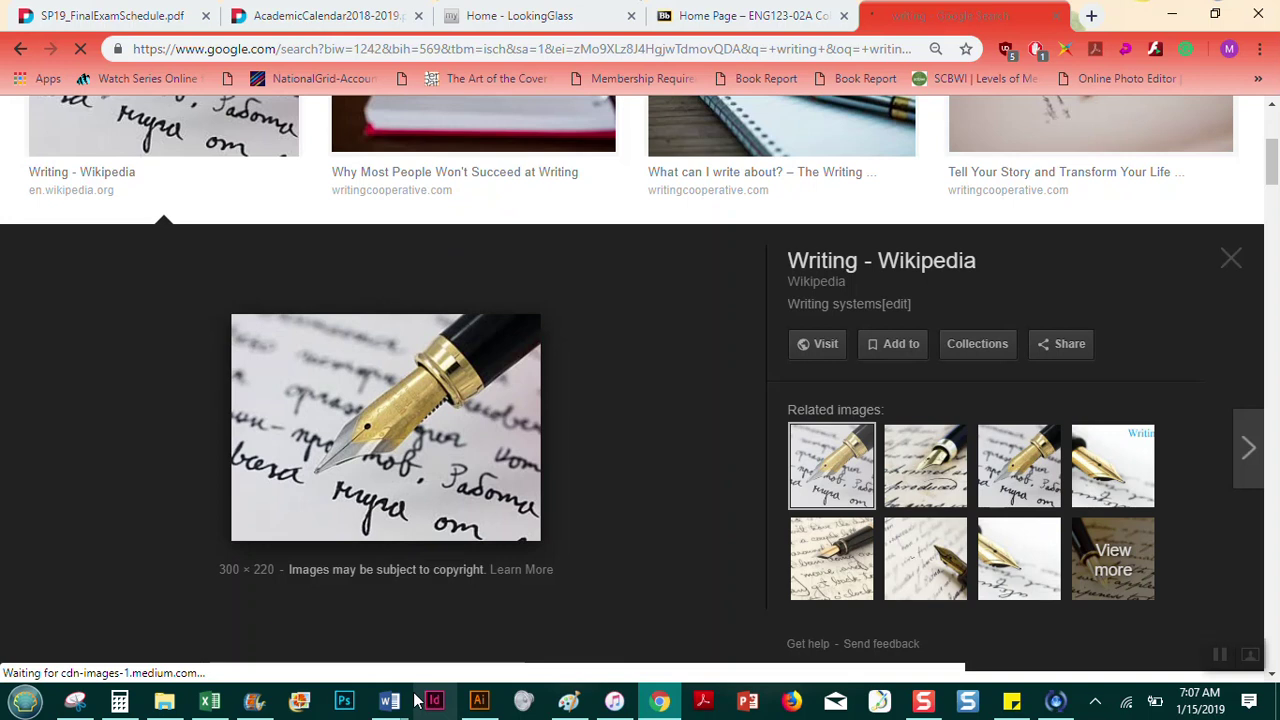
mouse_move(615, 703)
click(610, 600)
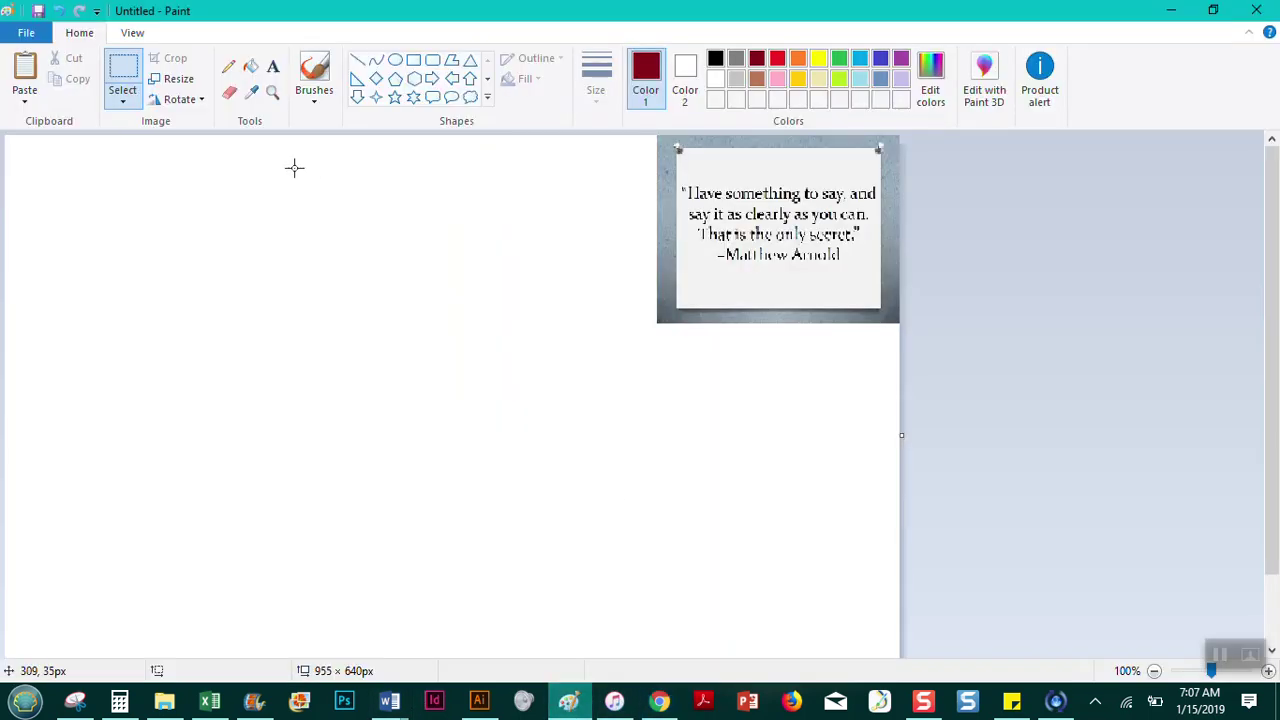
Replace the quote image on the canvas with the pasted pen photo at the top-left.
key(ctrl+a)
key(Delete)
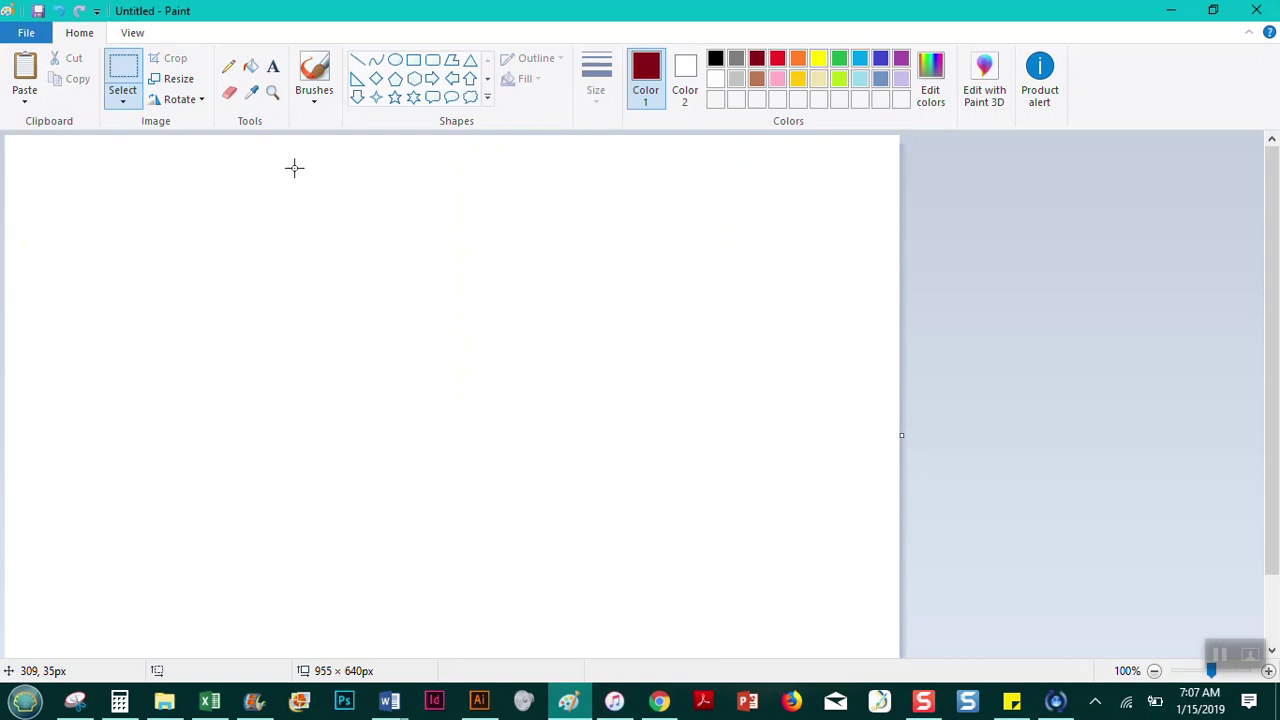
key(ctrl+v)
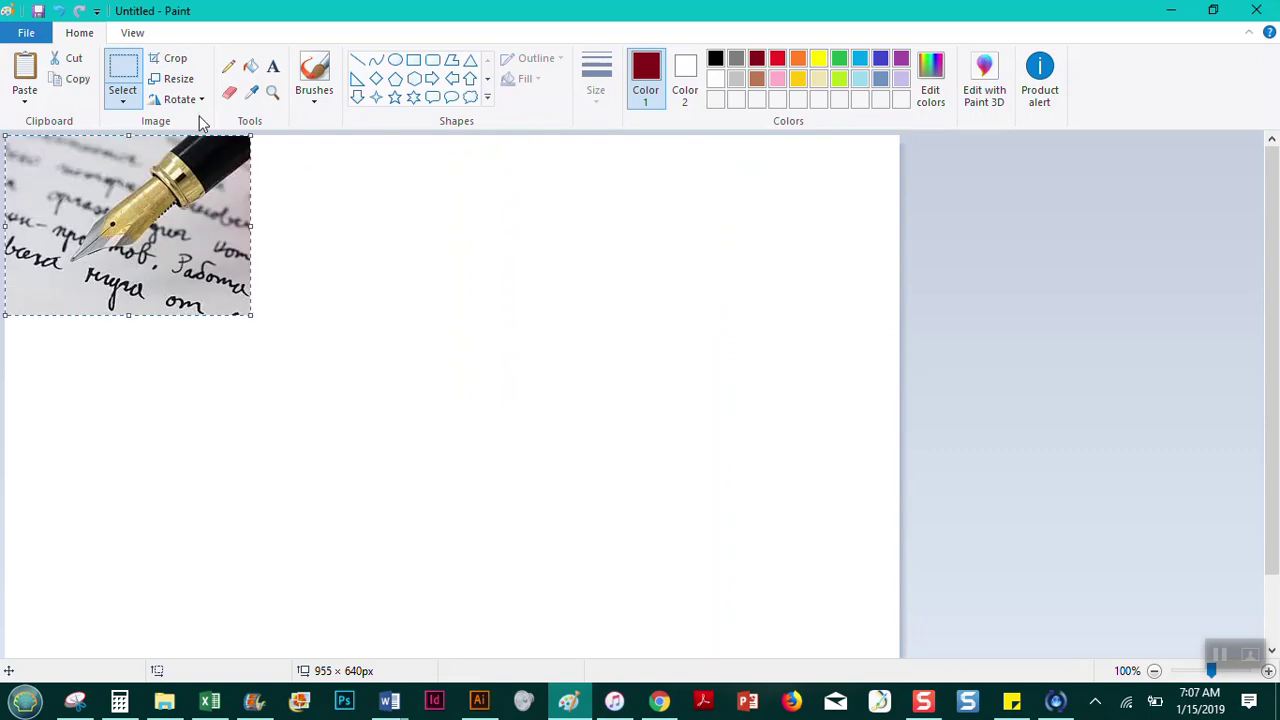
click(331, 259)
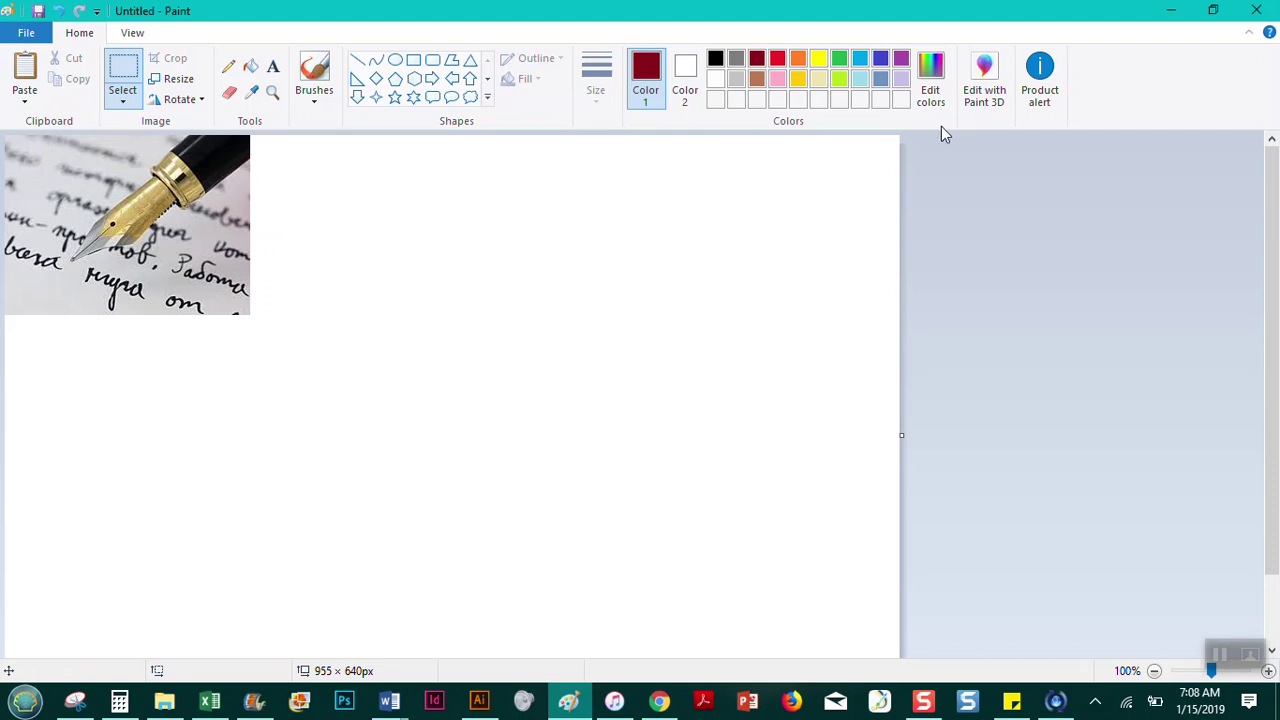
Trim the canvas to a 1026 × 192 px banner strip around the pen photo.
drag(1276, 330, 1271, 471)
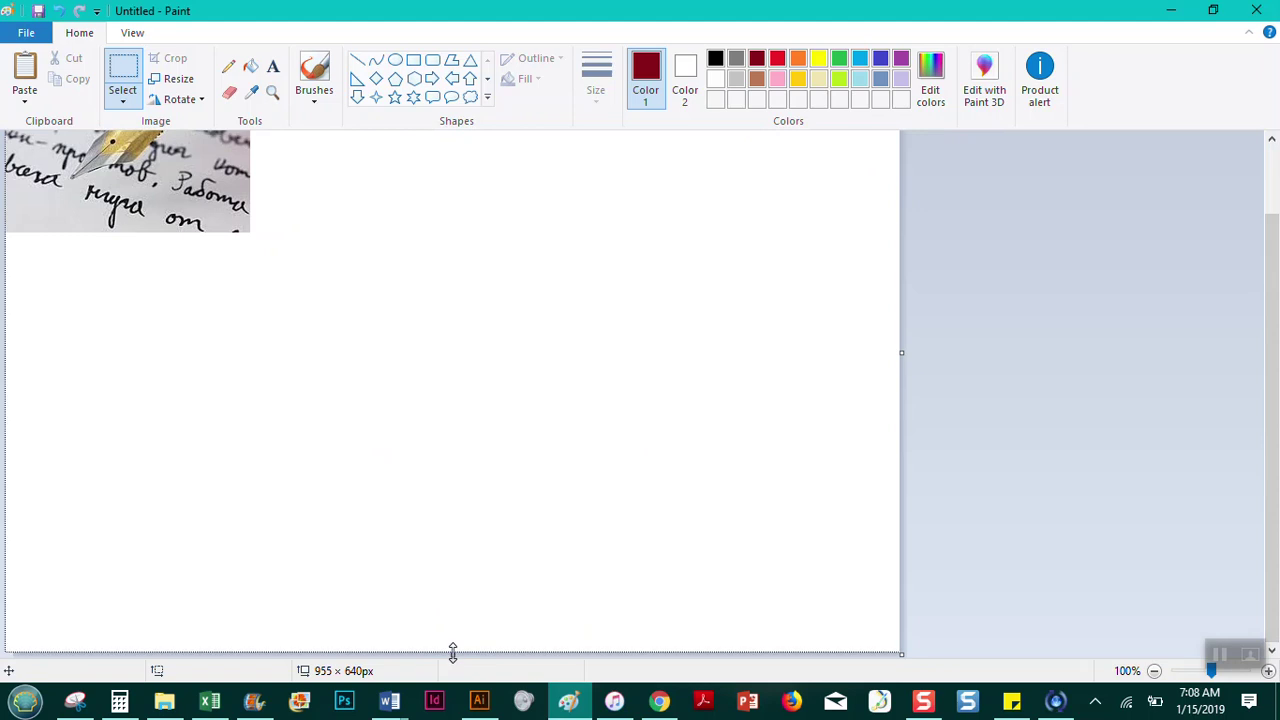
drag(453, 655, 437, 231)
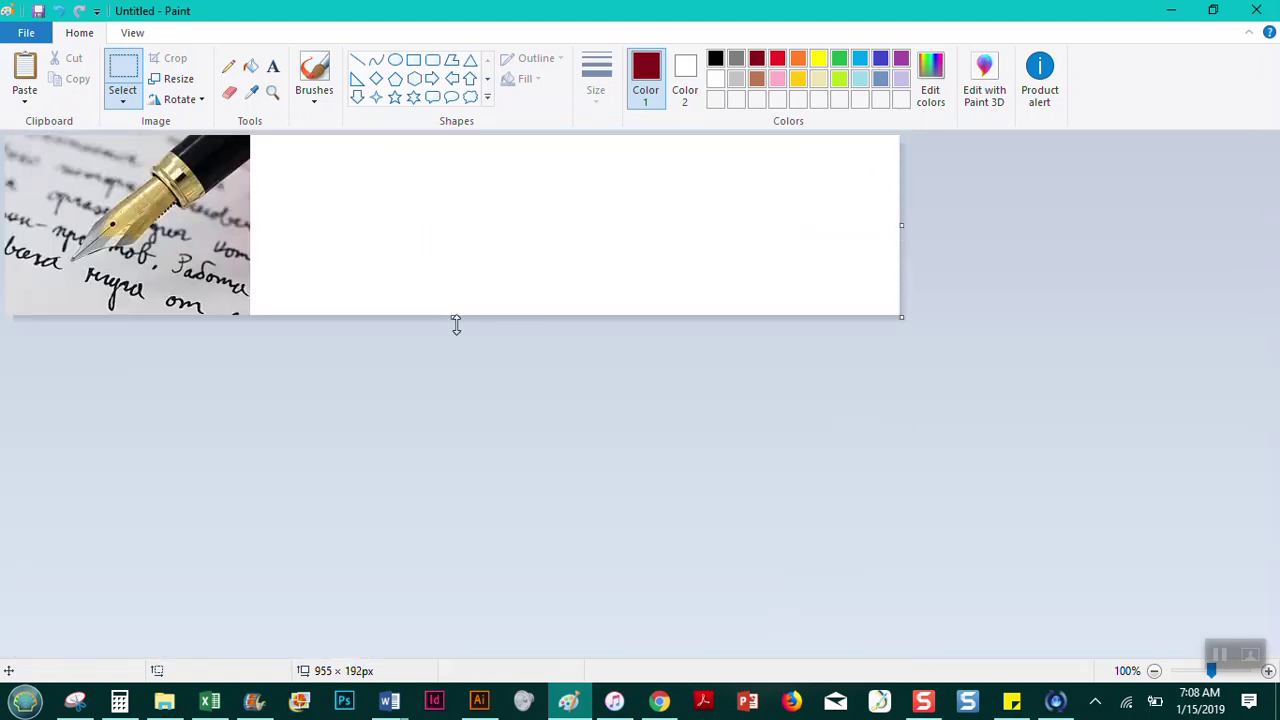
mouse_move(453, 318)
mouse_down()
mouse_move(456, 384)
mouse_move(457, 315)
mouse_up()
drag(908, 221, 966, 223)
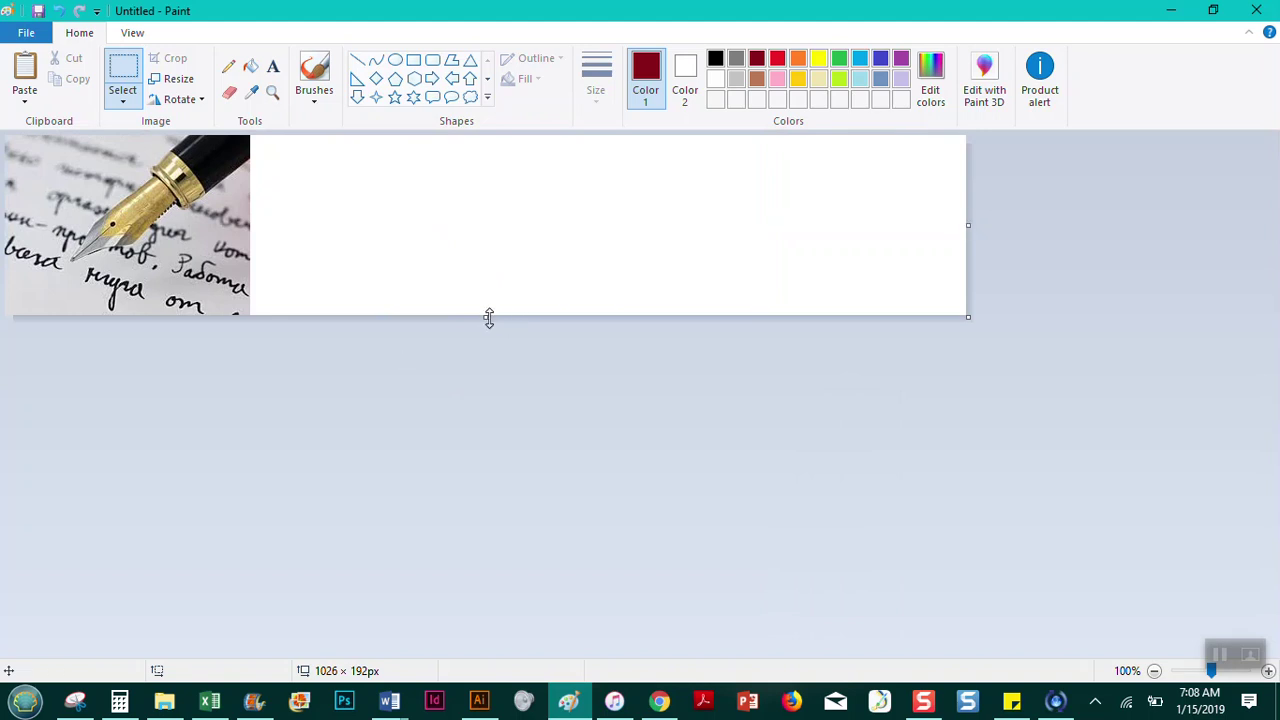
drag(487, 318, 479, 594)
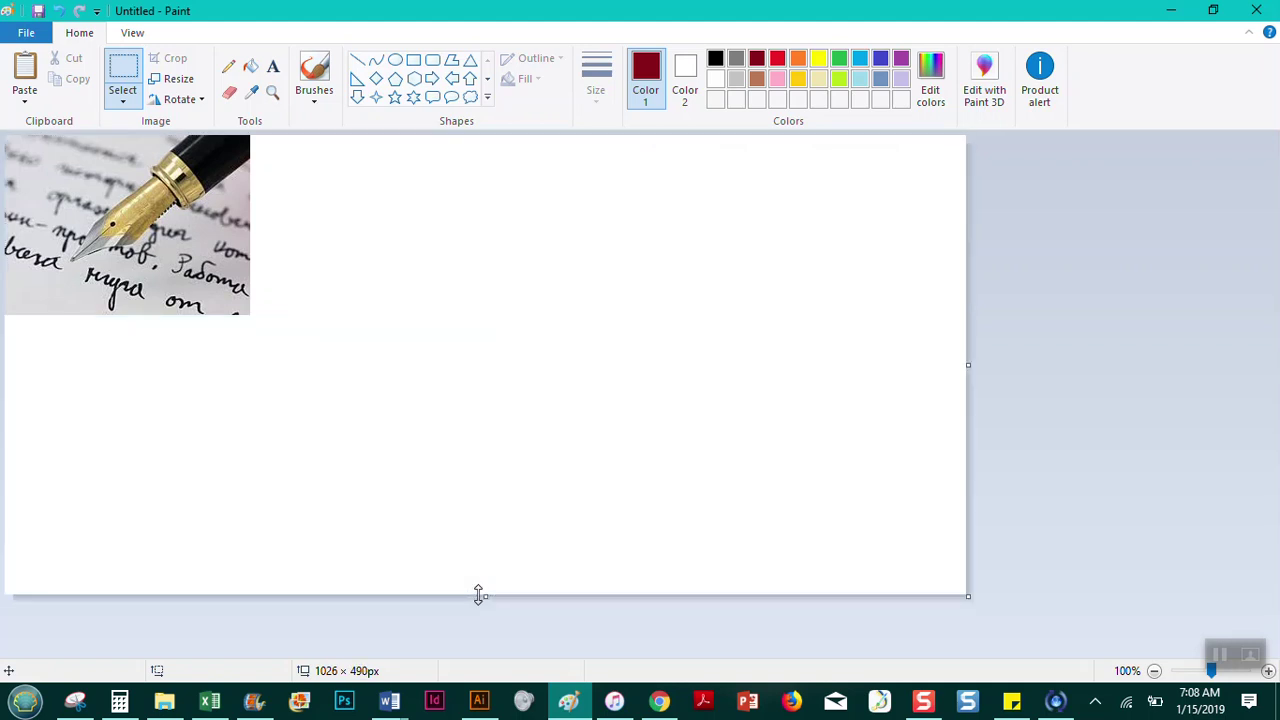
drag(479, 594, 470, 316)
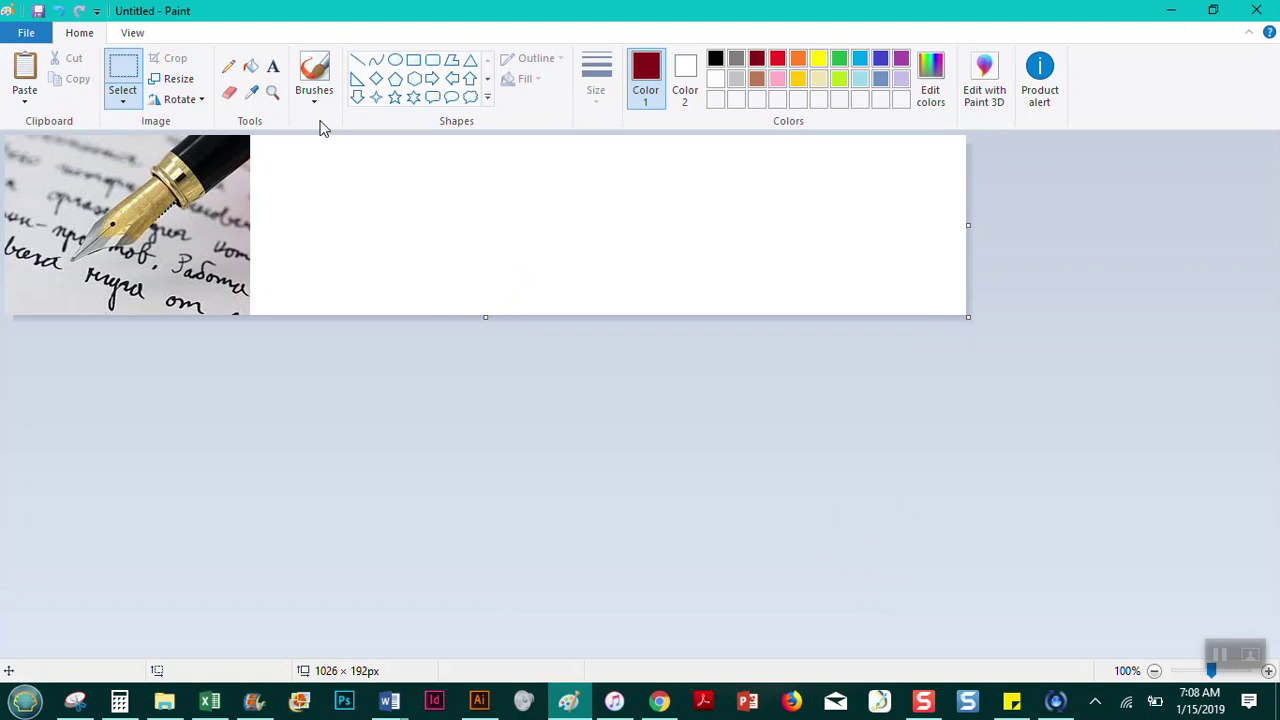
Add 'Welcome to' in 48 pt Bernard MT Condensed near the banner's top centre.
click(274, 72)
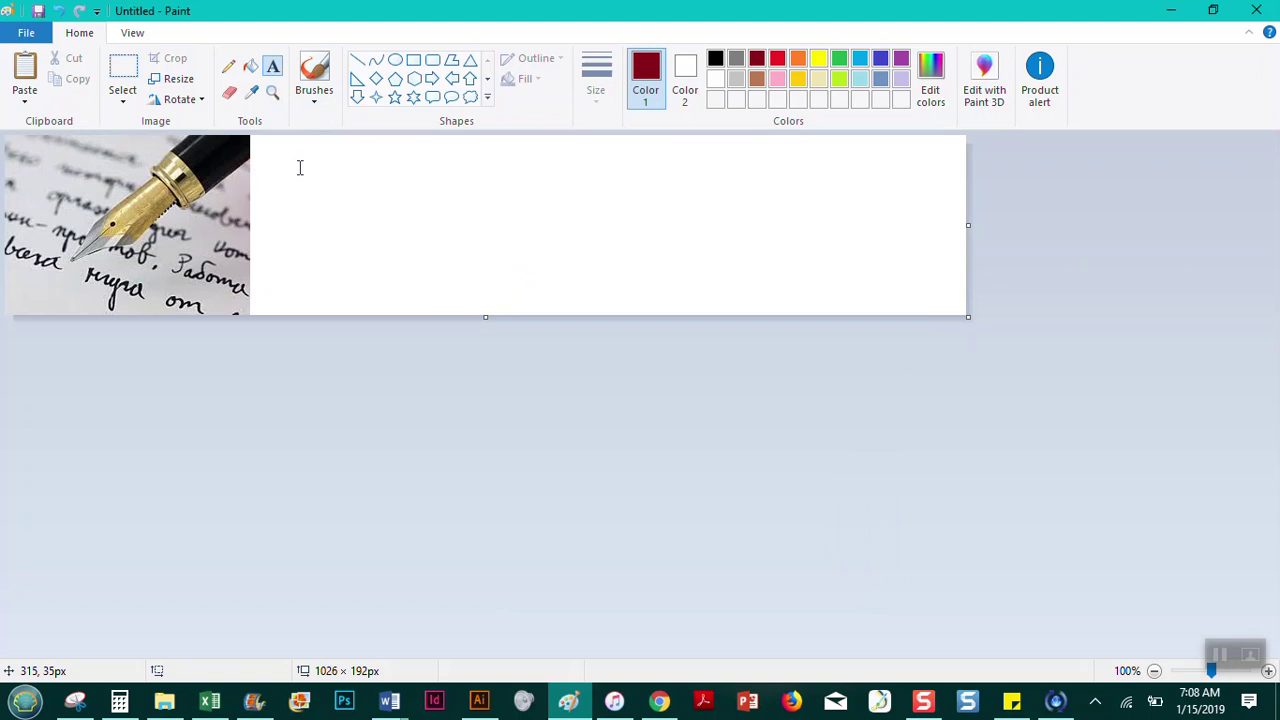
click(431, 157)
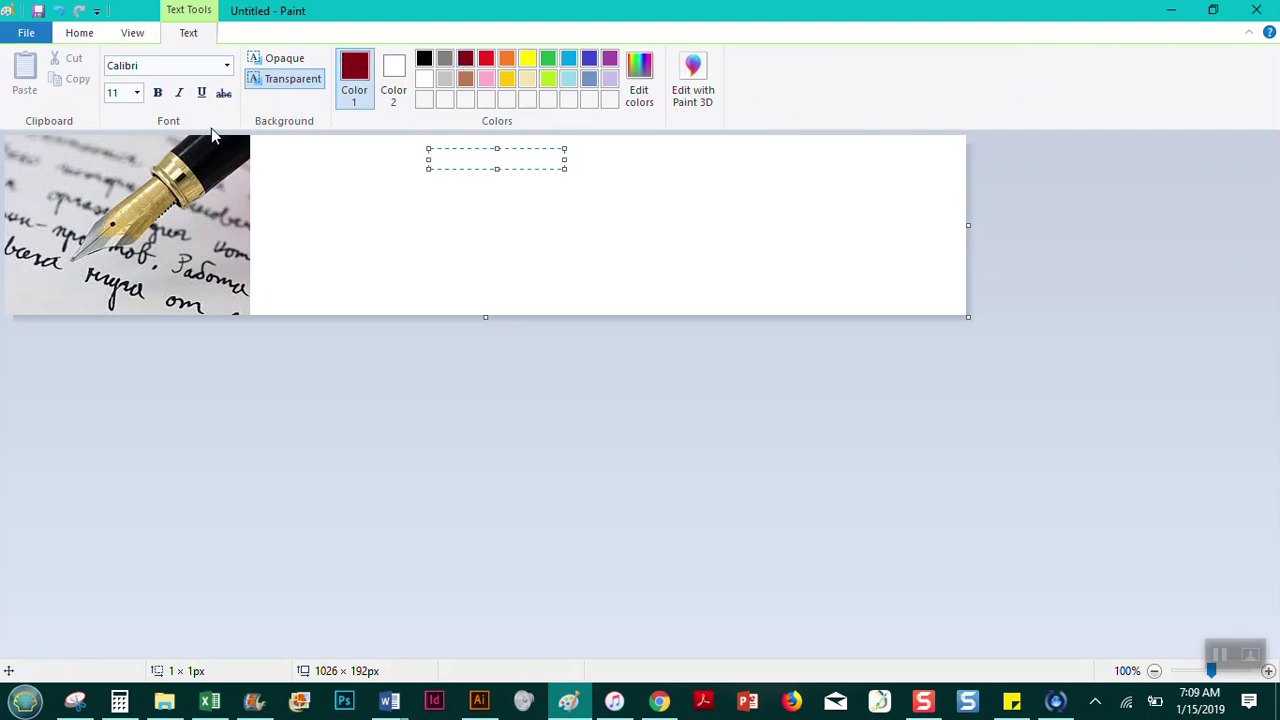
click(228, 70)
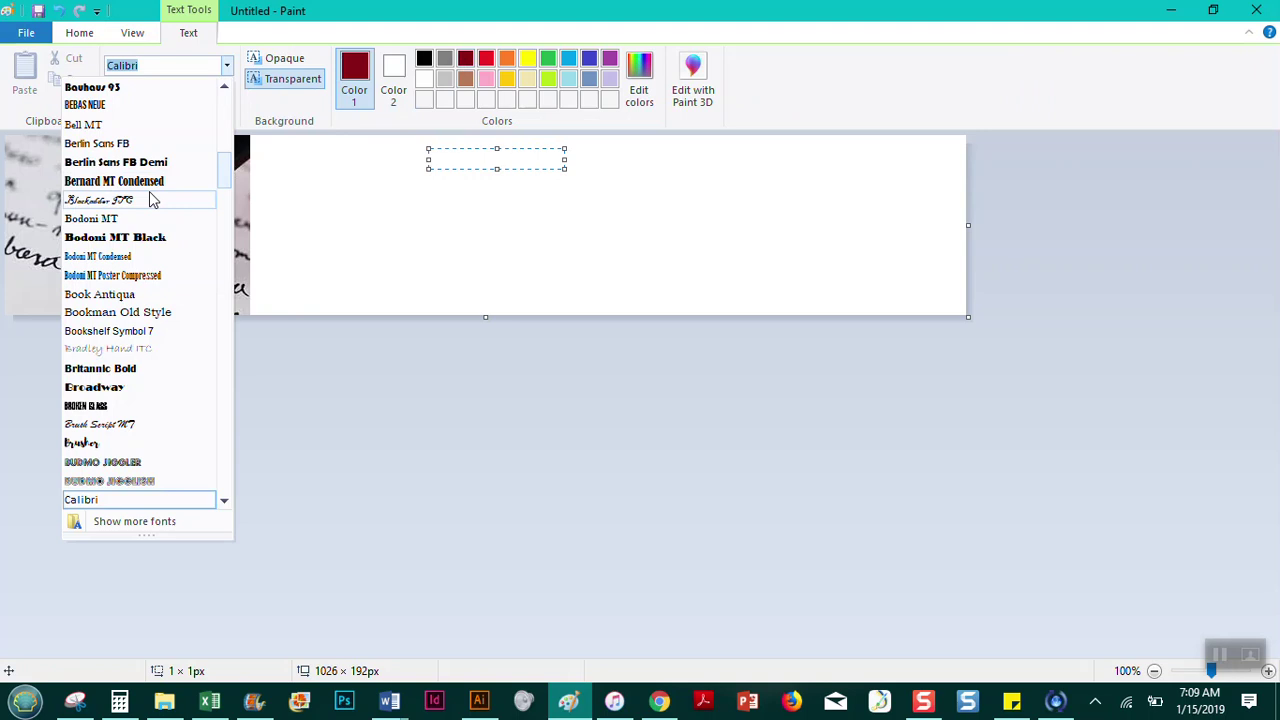
click(152, 180)
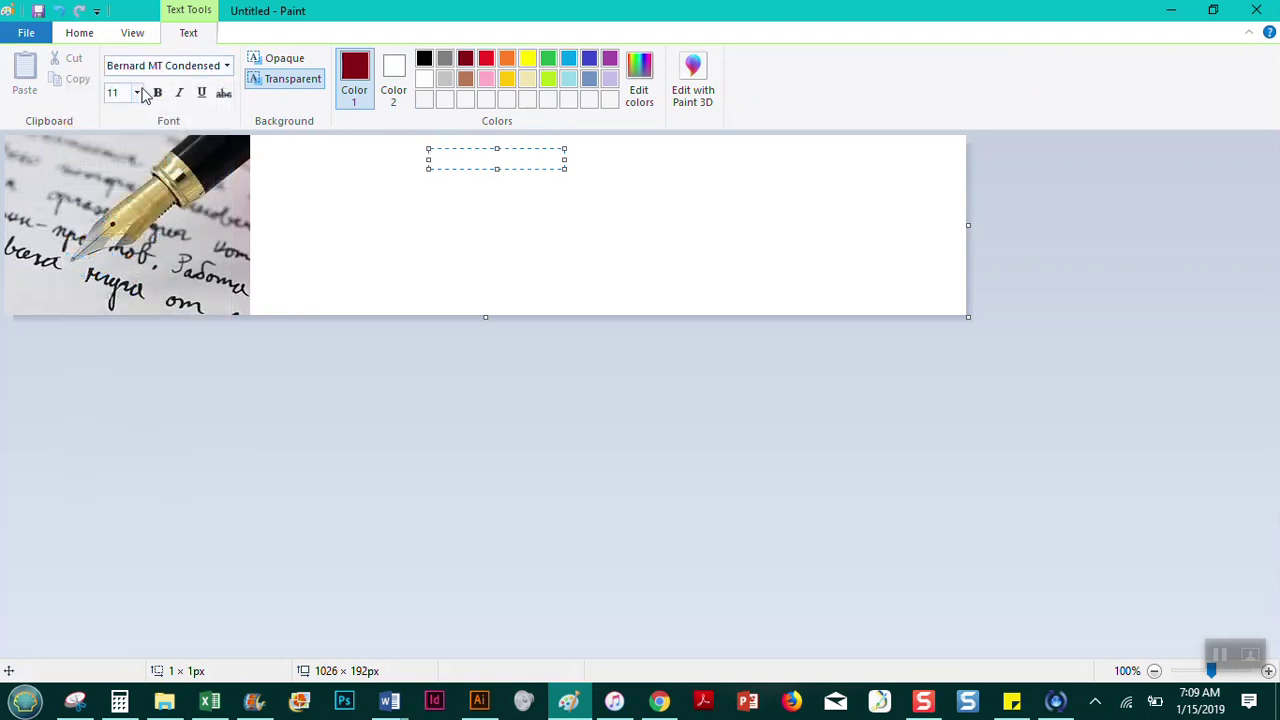
click(137, 93)
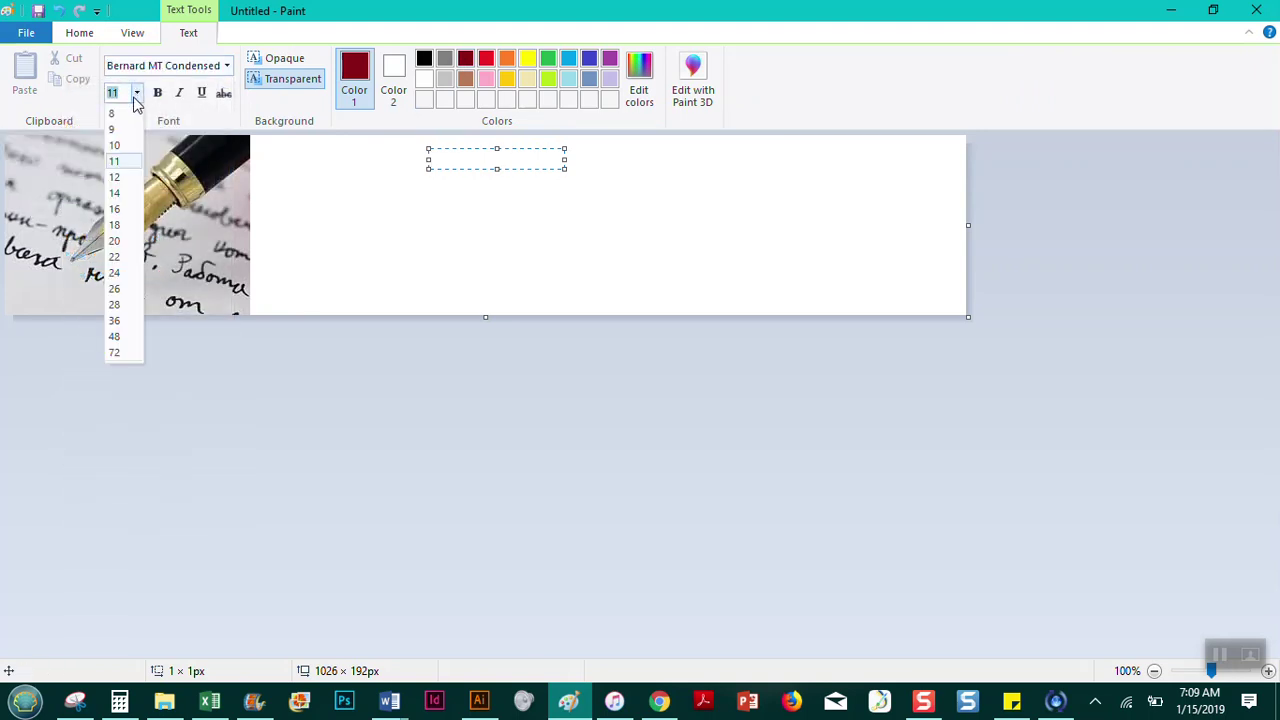
click(116, 337)
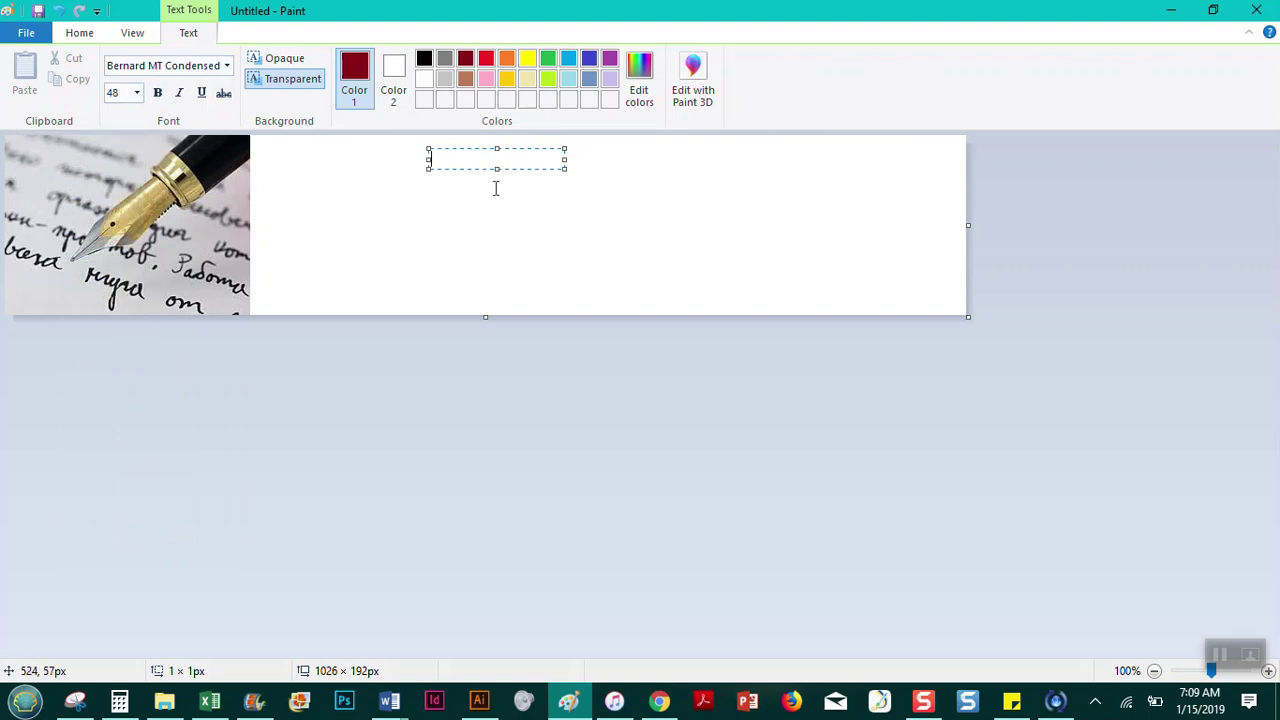
text(Wel)
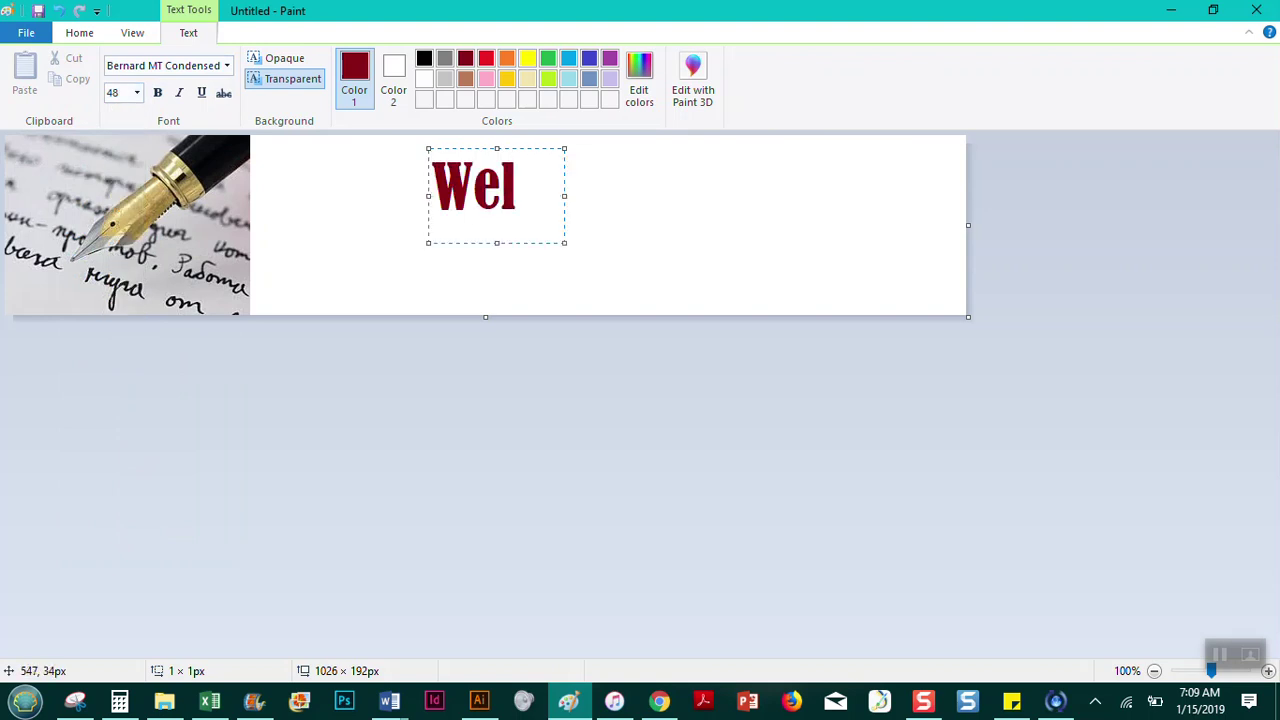
text(com)
text(e to)
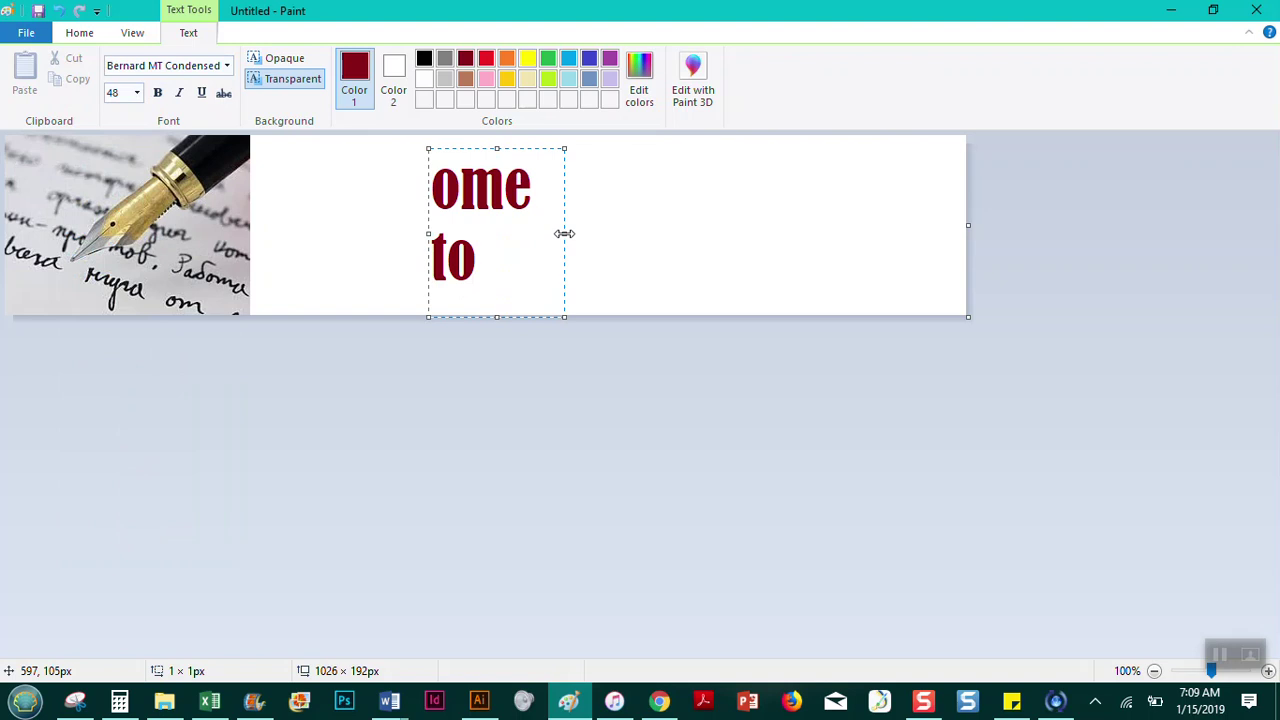
drag(564, 233, 734, 204)
Commit 'Welcome to', then type 'ENG 123 College Composition!' in a second text box below it.
click(877, 197)
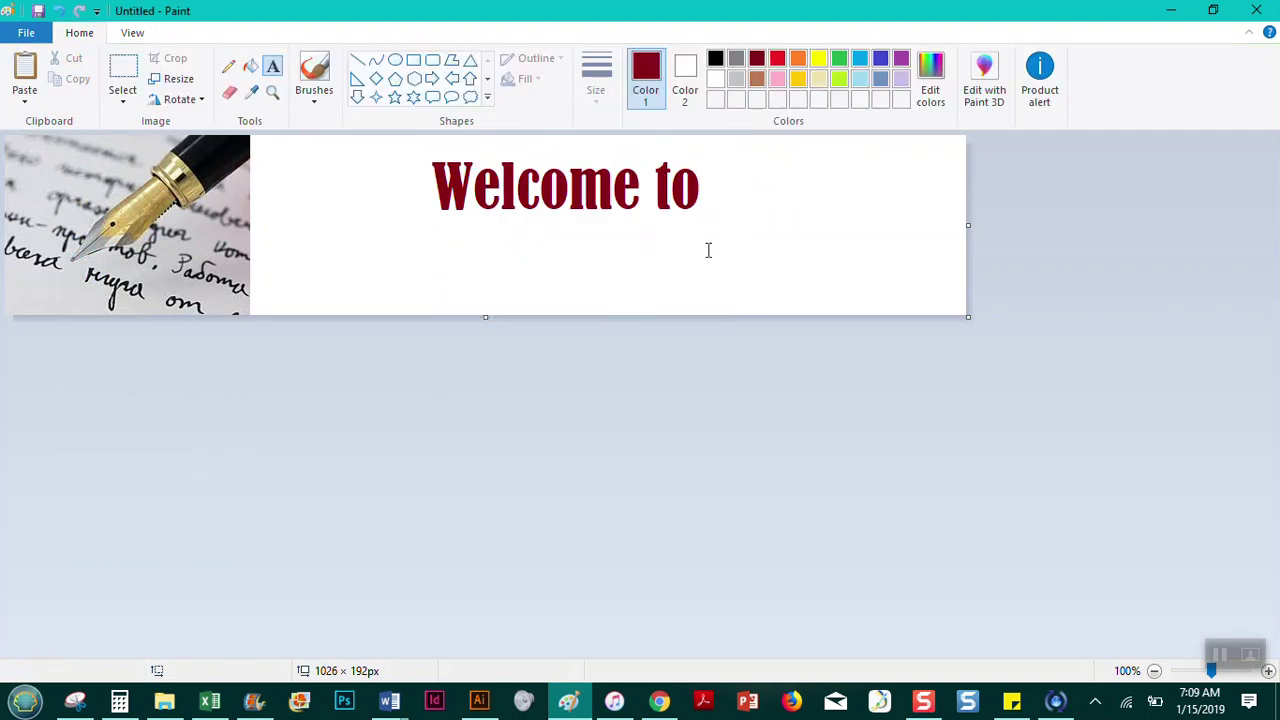
click(389, 262)
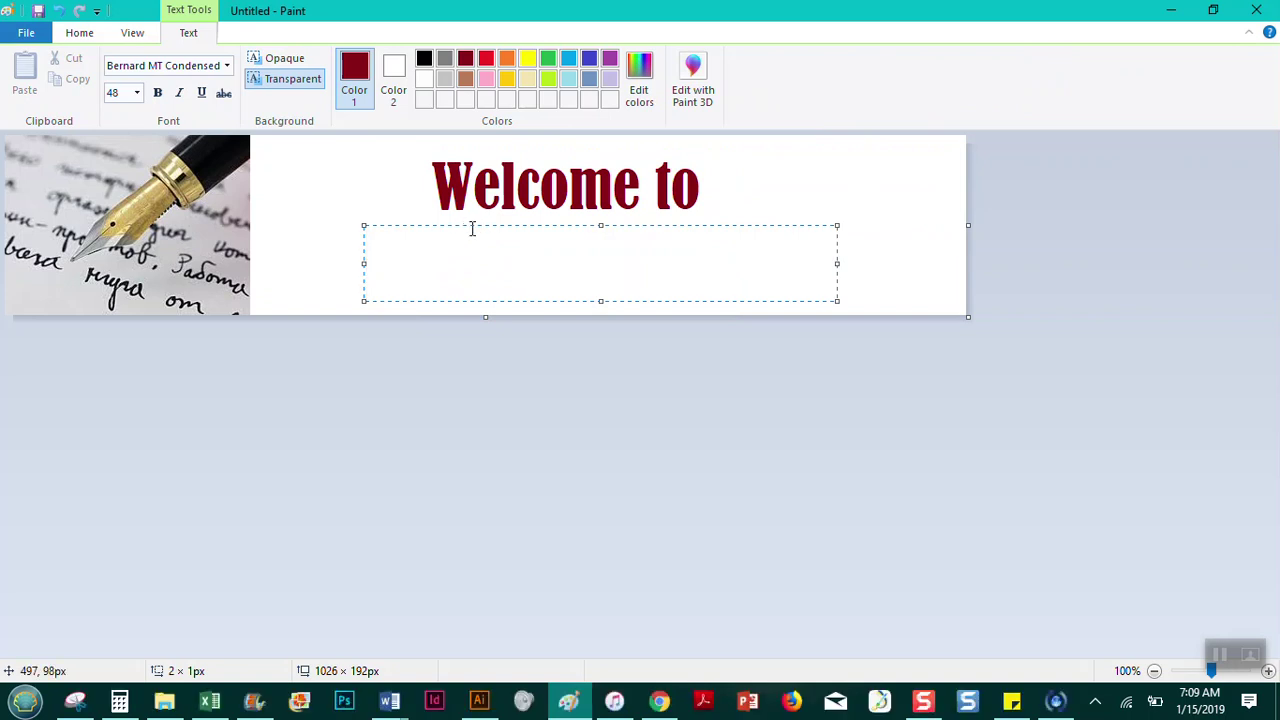
drag(471, 226, 430, 229)
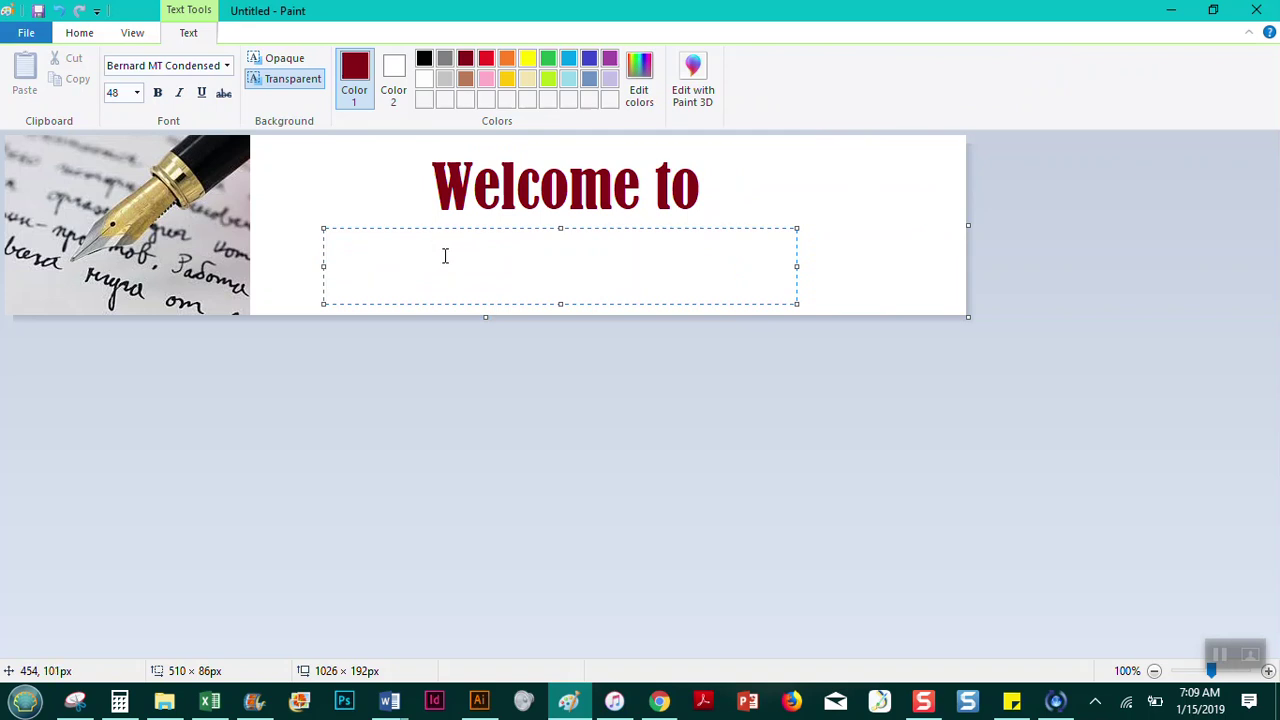
text(ENG)
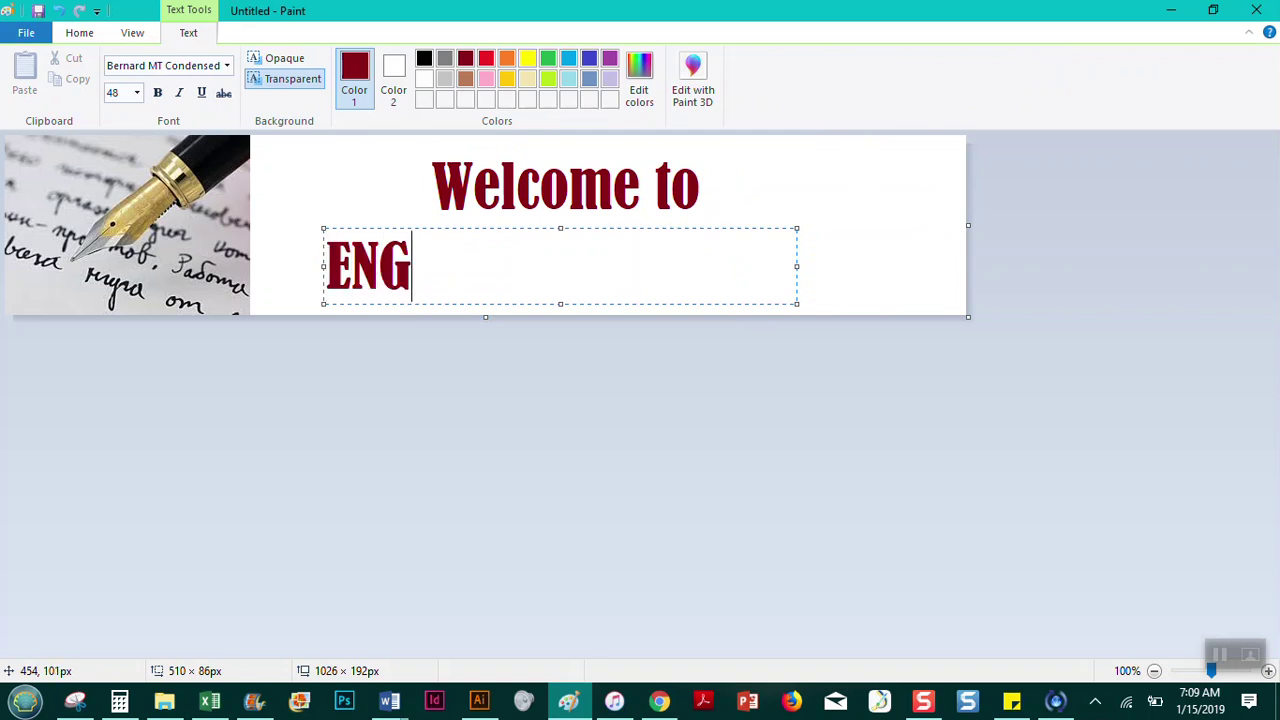
text( 123)
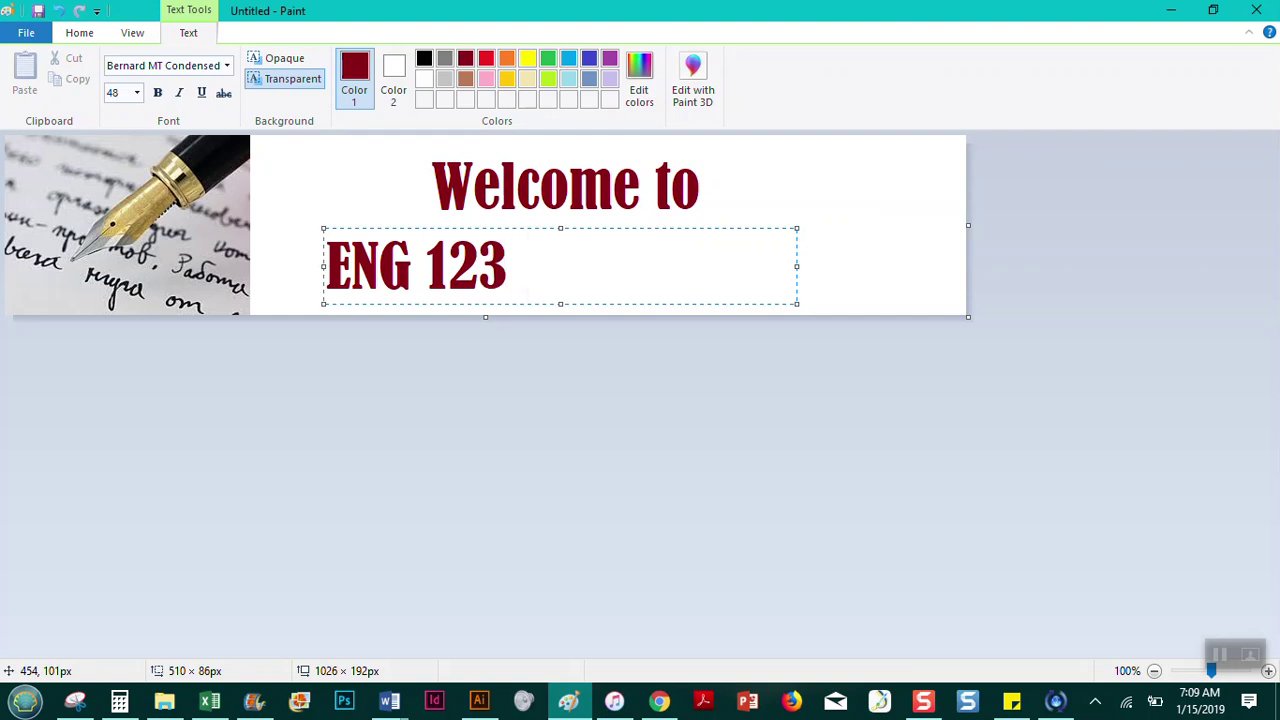
text( Coll)
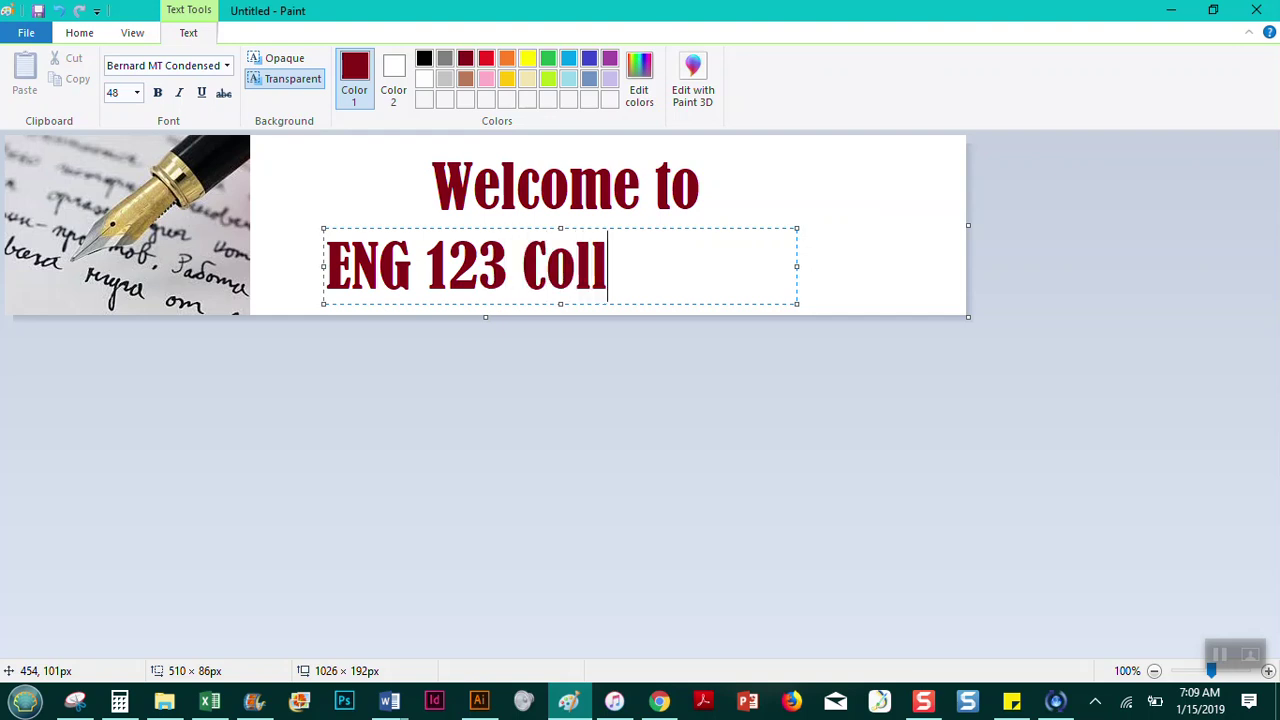
text(ege )
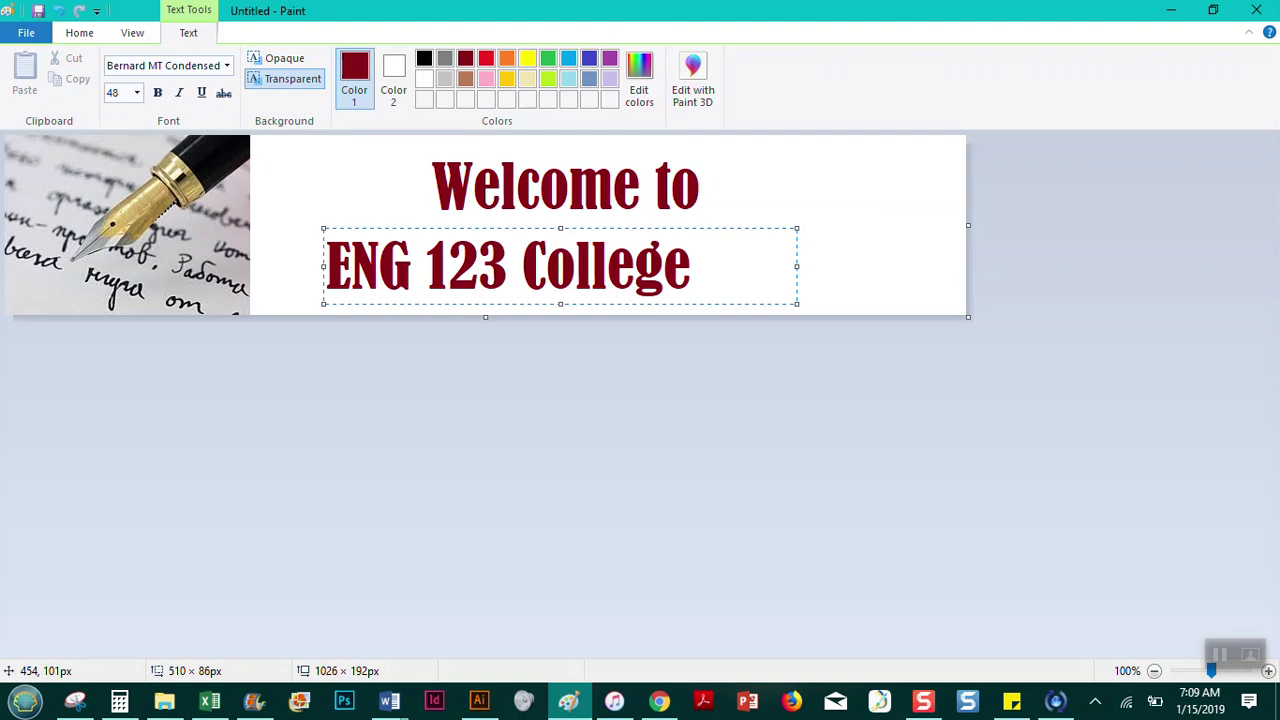
text(Comp)
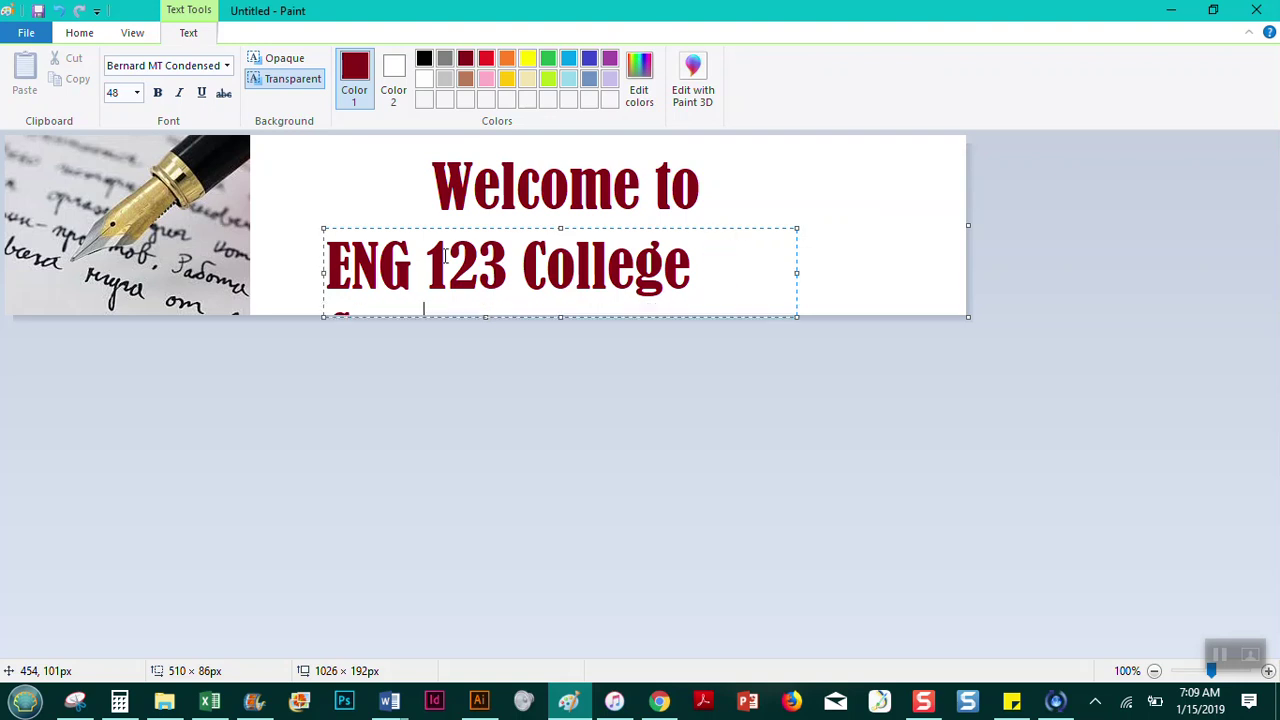
text(po)
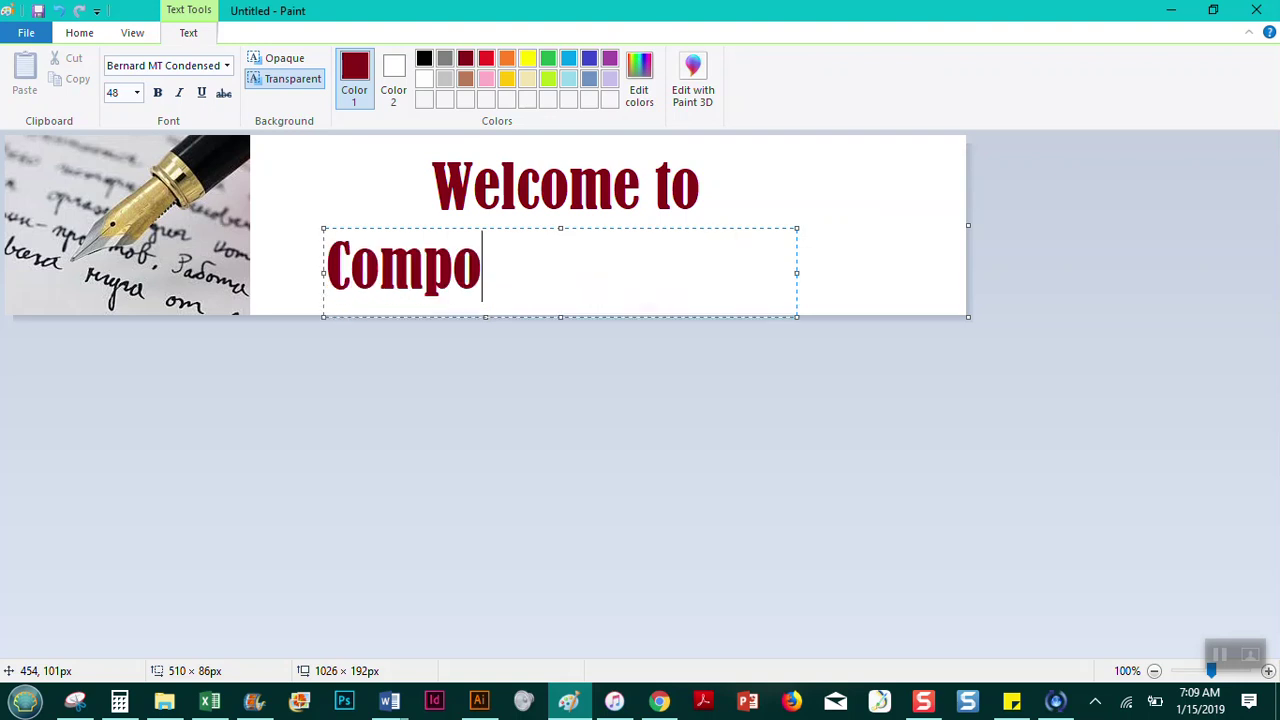
text(sition)
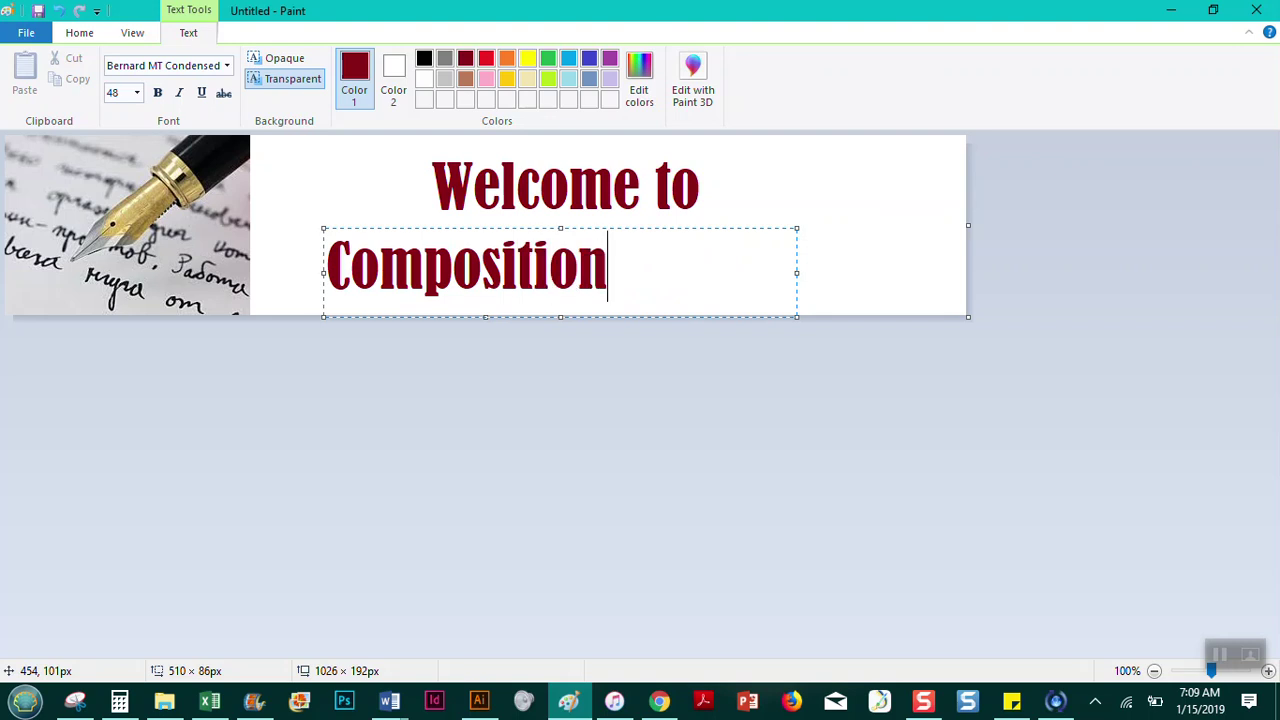
text(!)
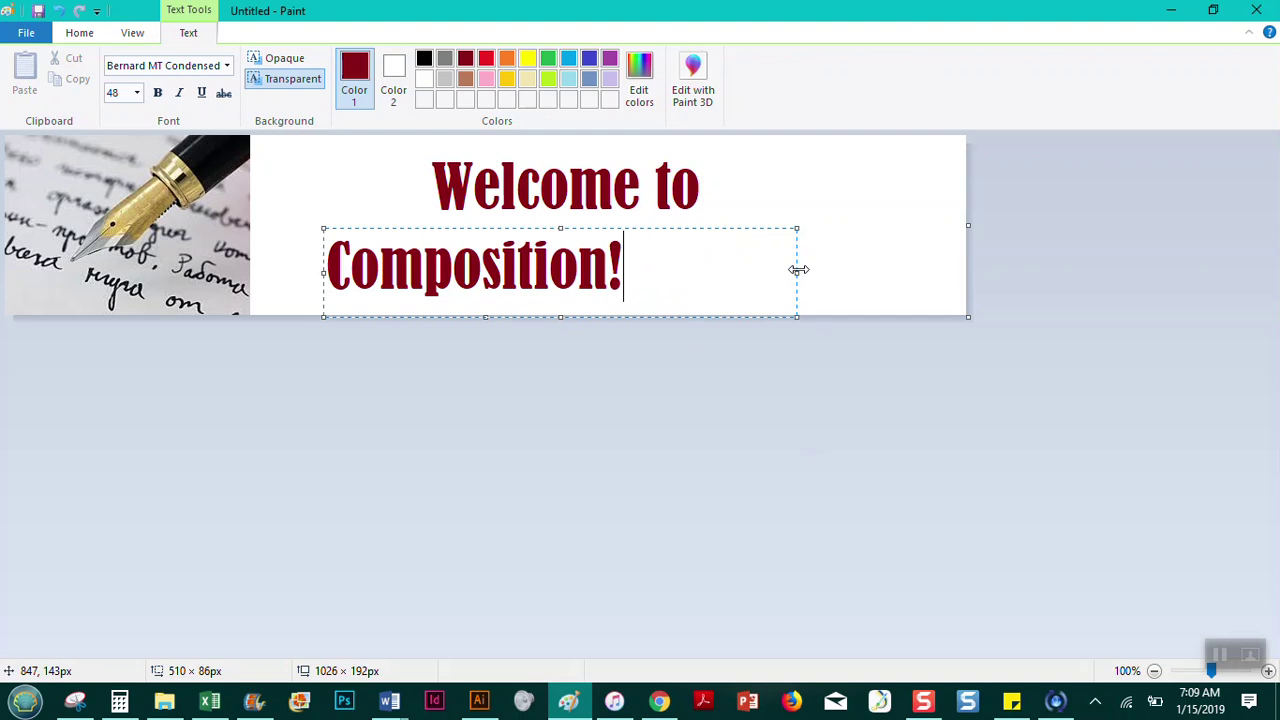
Widen and position the course title's text box so it fits one line, then commit it.
drag(797, 266, 962, 266)
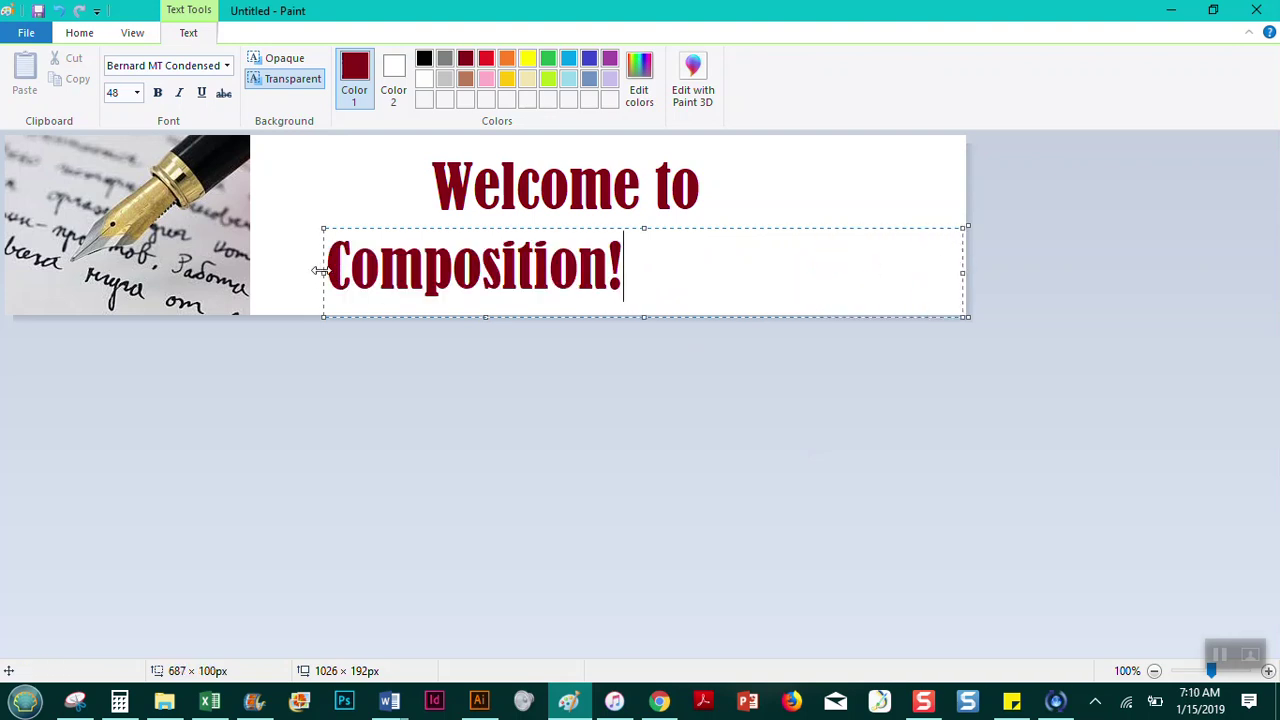
drag(322, 272, 256, 272)
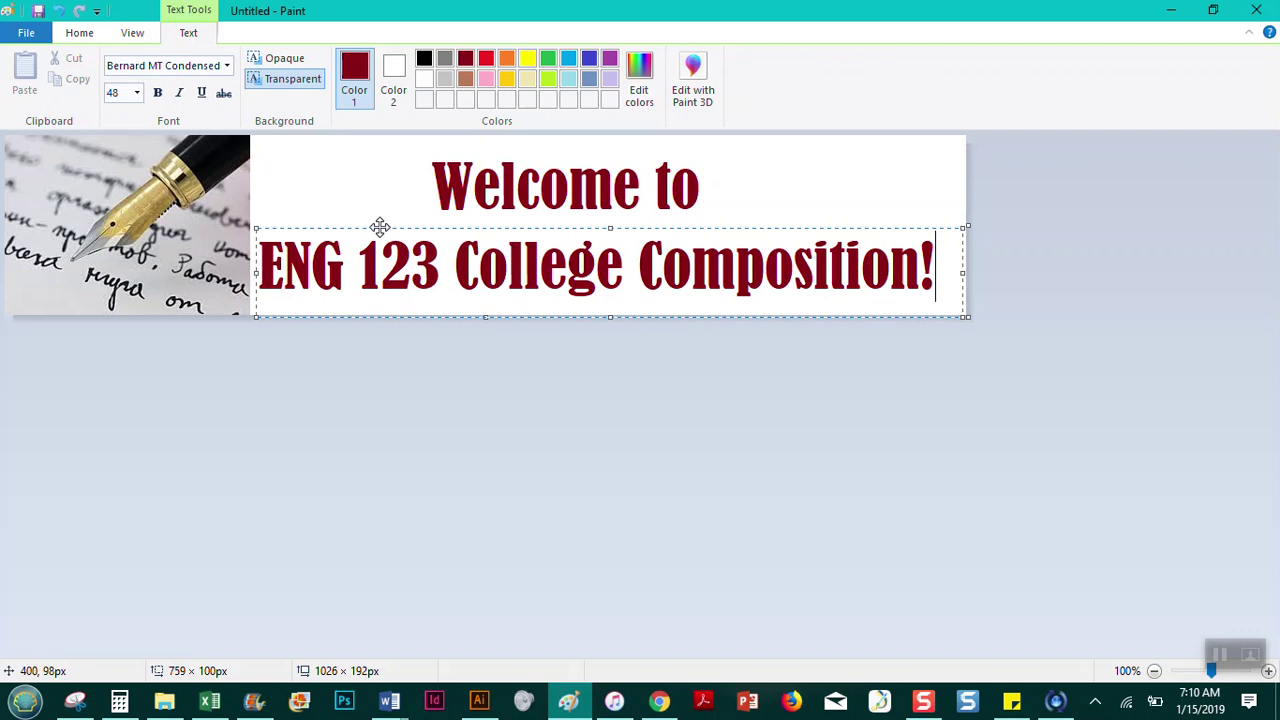
drag(398, 227, 460, 222)
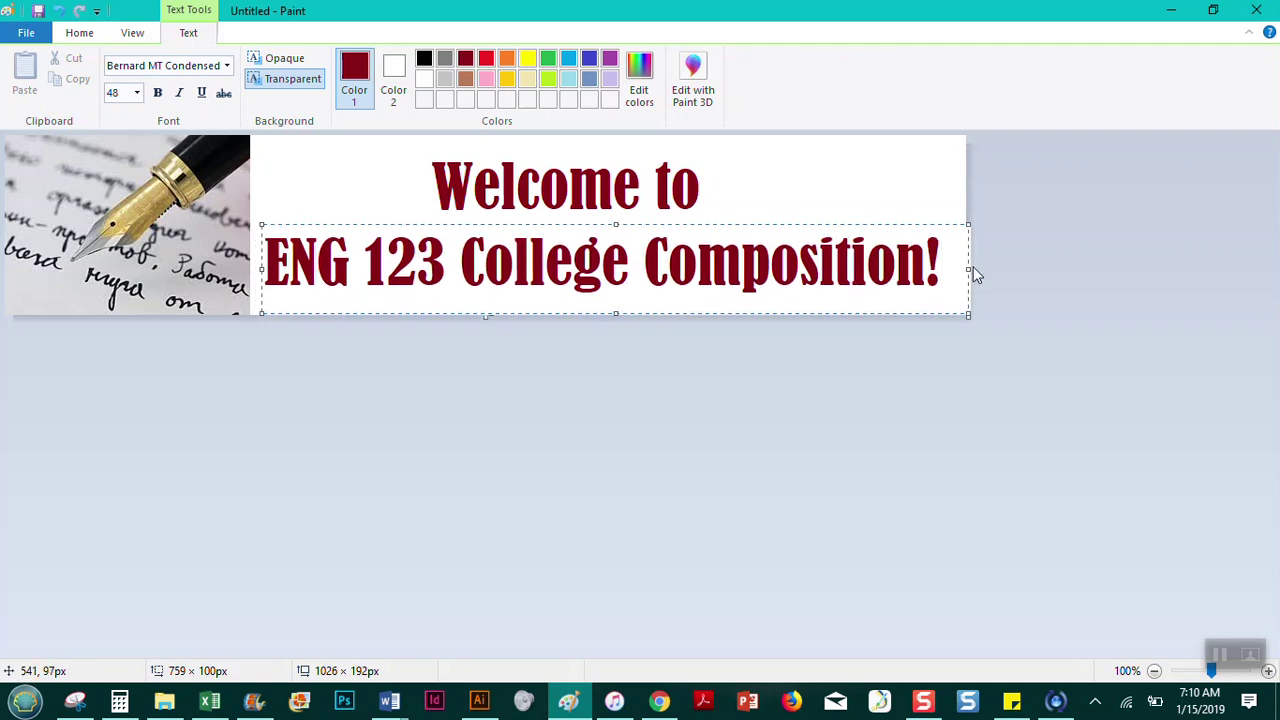
drag(969, 268, 949, 270)
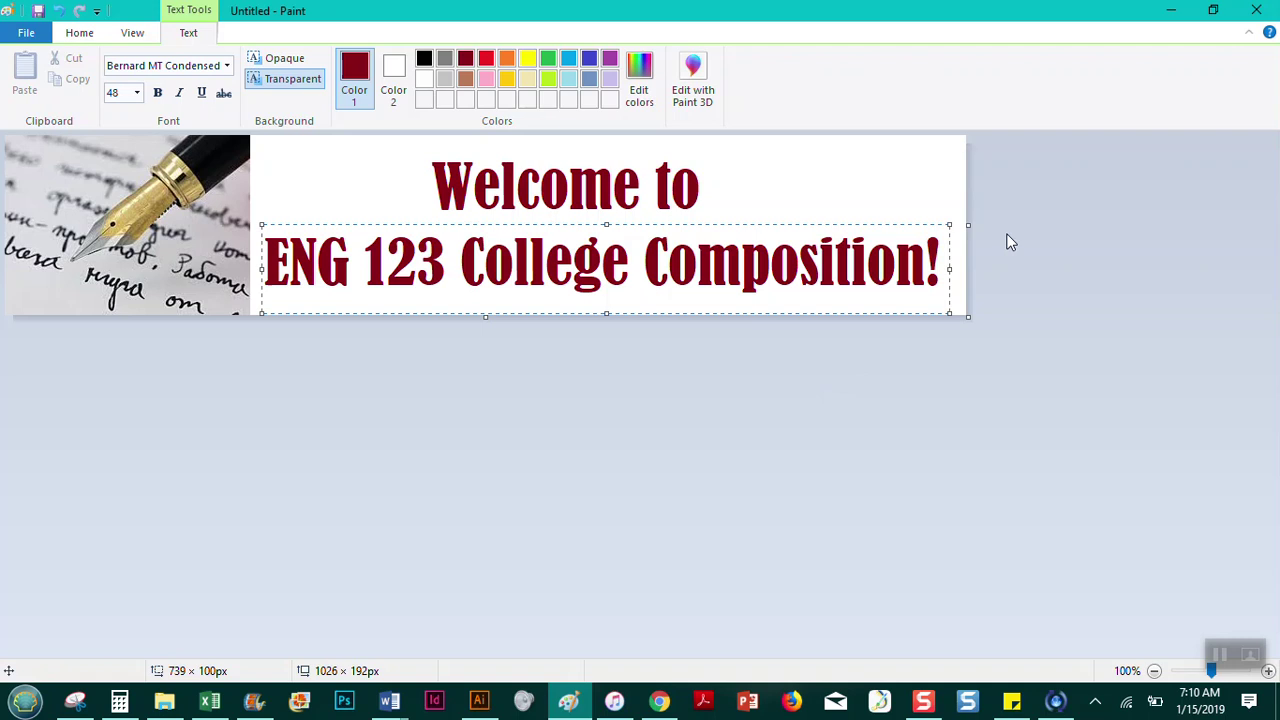
click(903, 176)
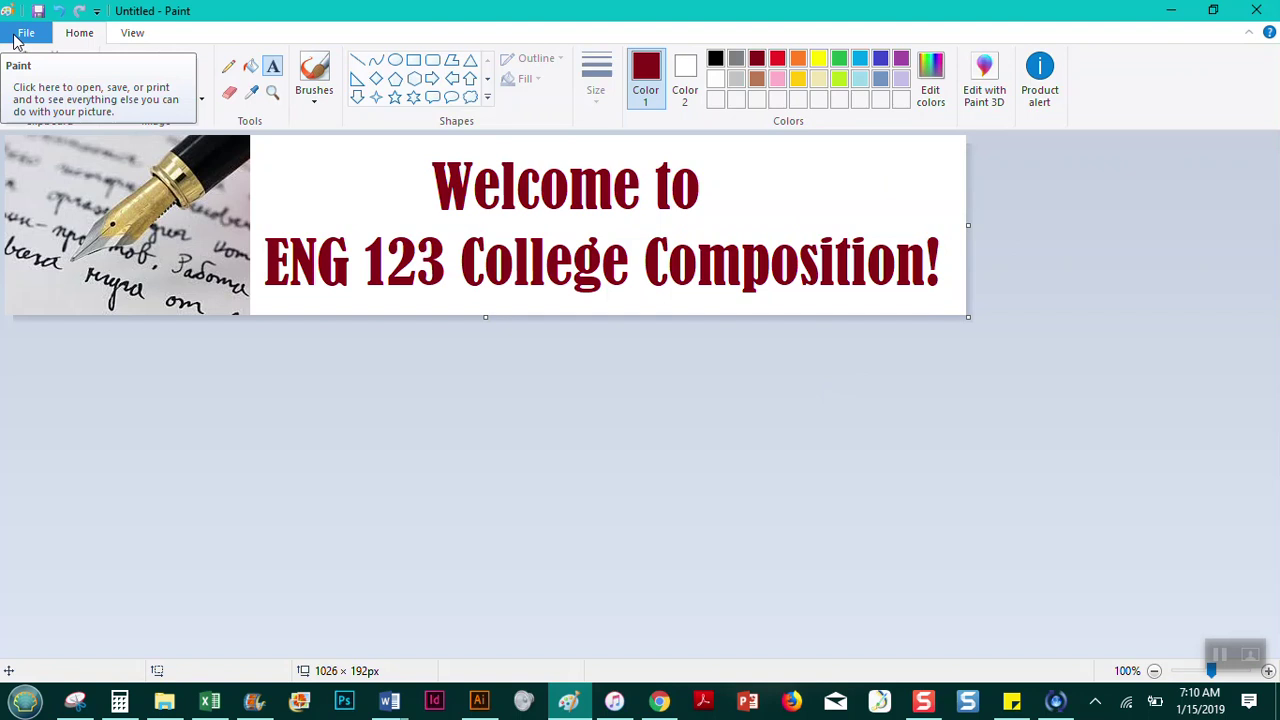
Save the banner to the Desktop as the JPEG '123 Banner for Blackboard'.
click(15, 38)
mouse_move(55, 193)
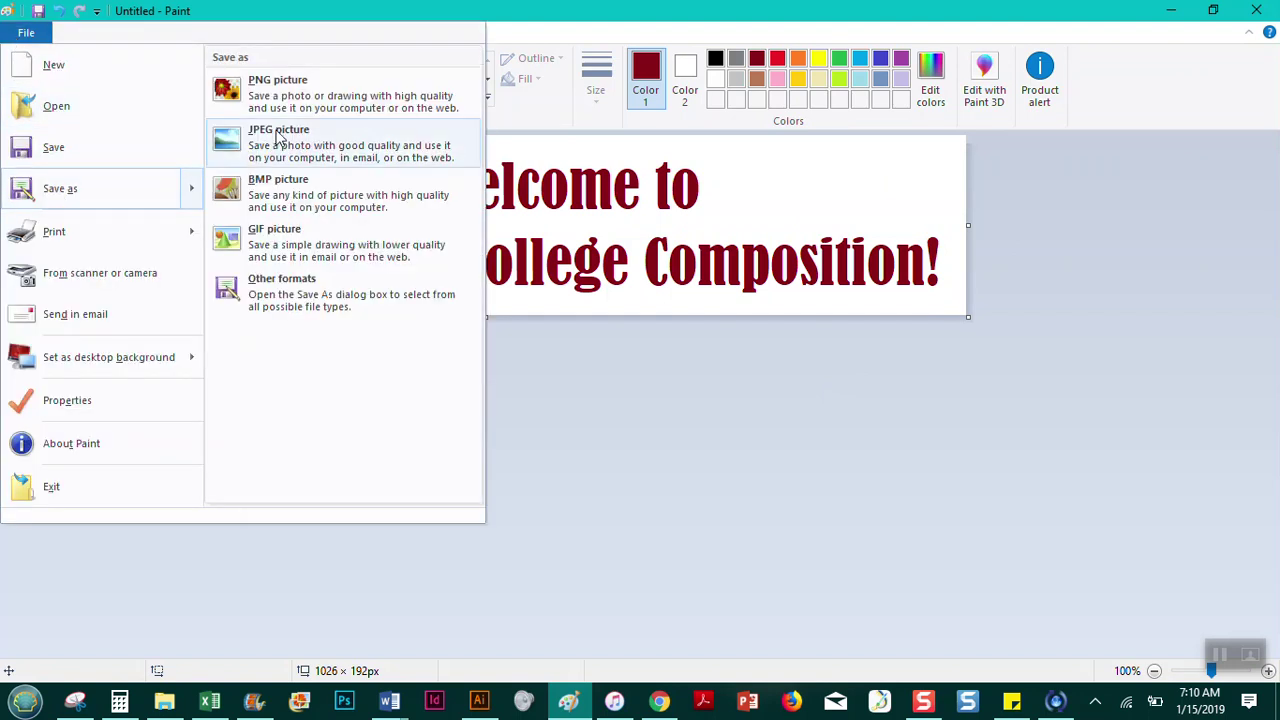
click(279, 139)
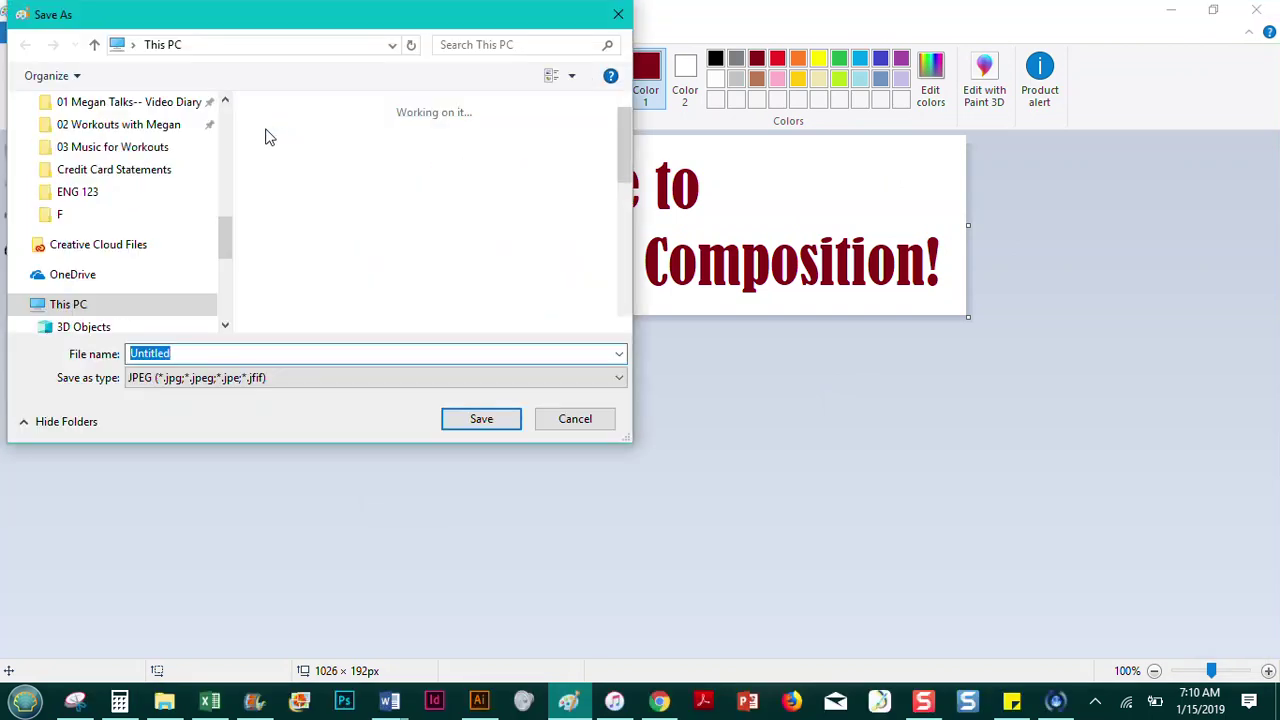
drag(227, 232, 226, 125)
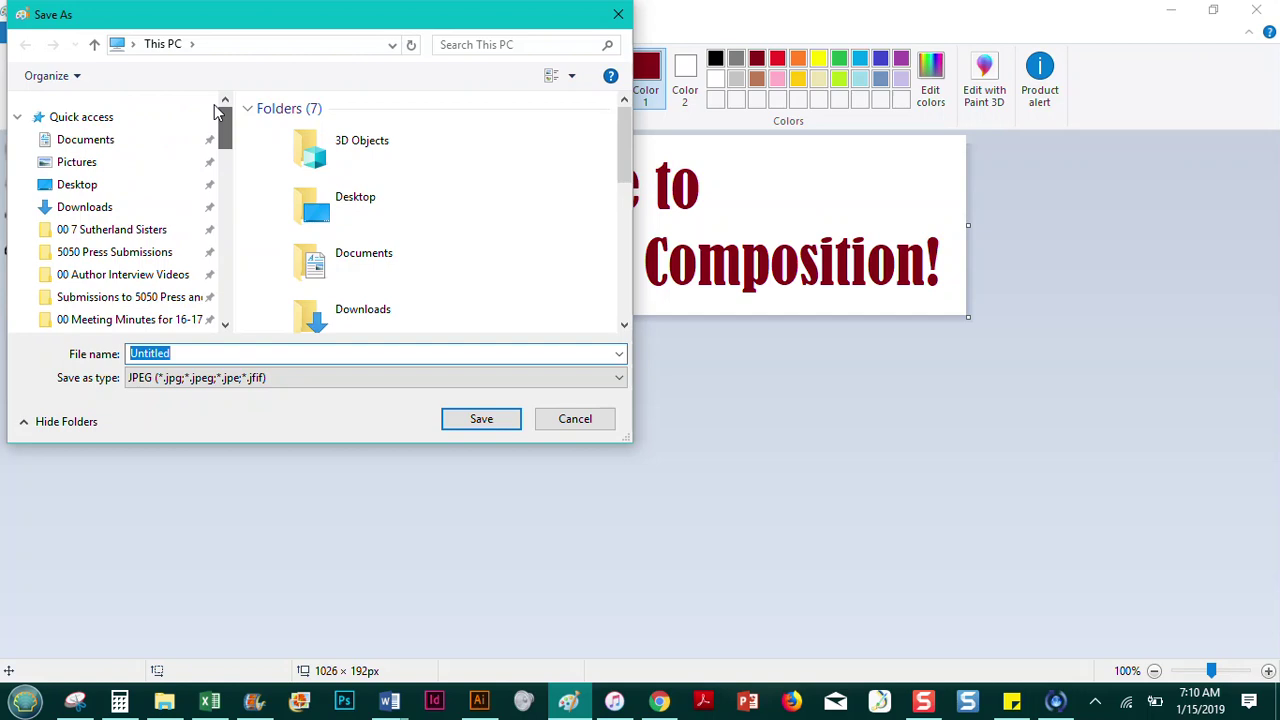
click(80, 185)
click(176, 353)
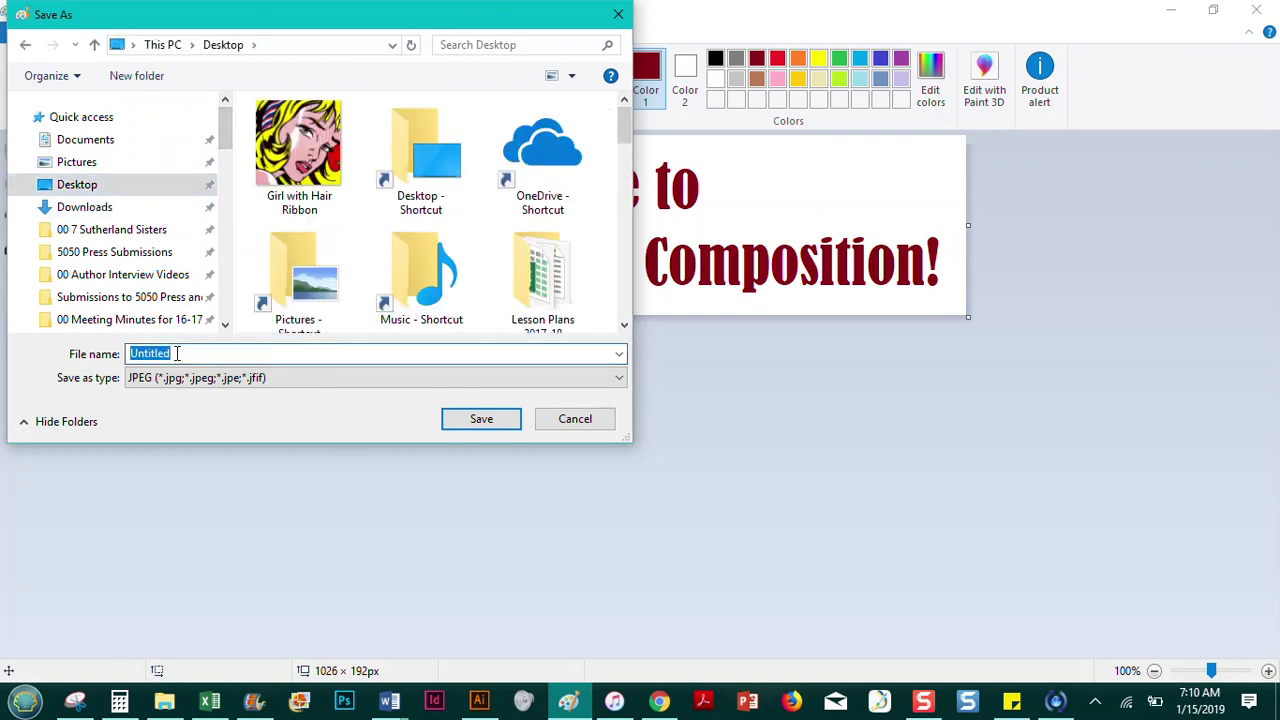
text(123)
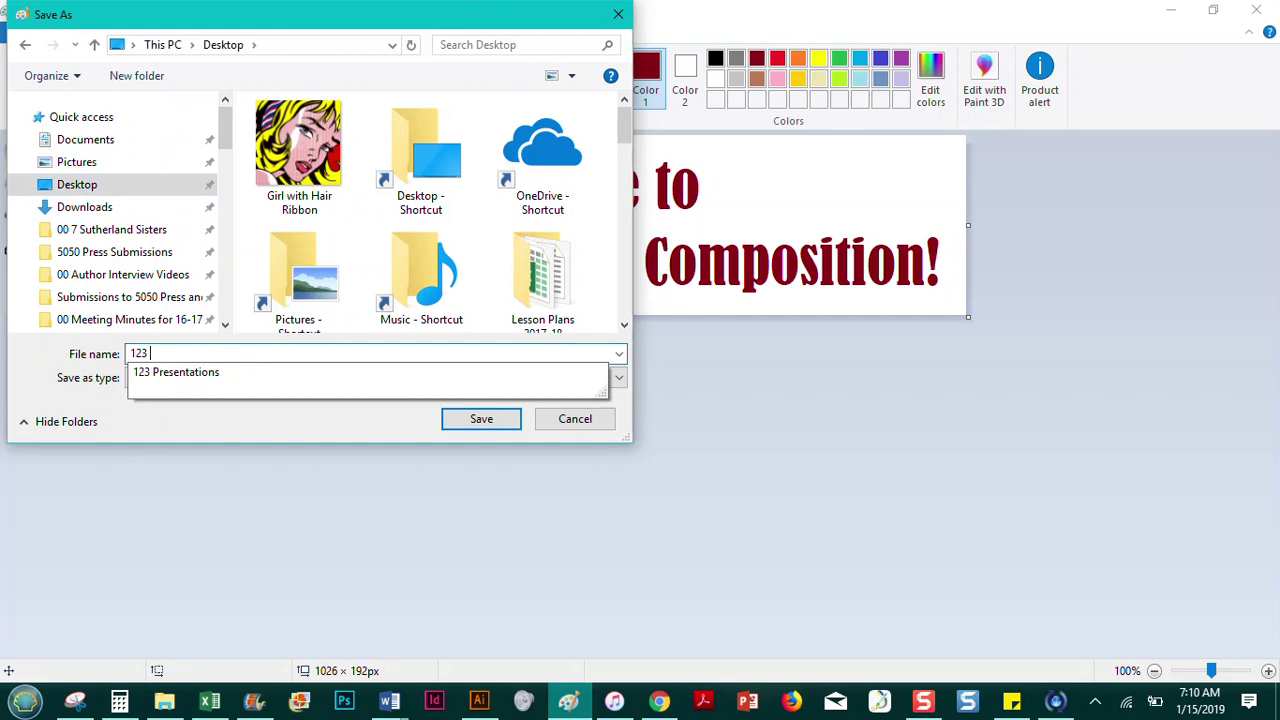
text( Banner for Blackb)
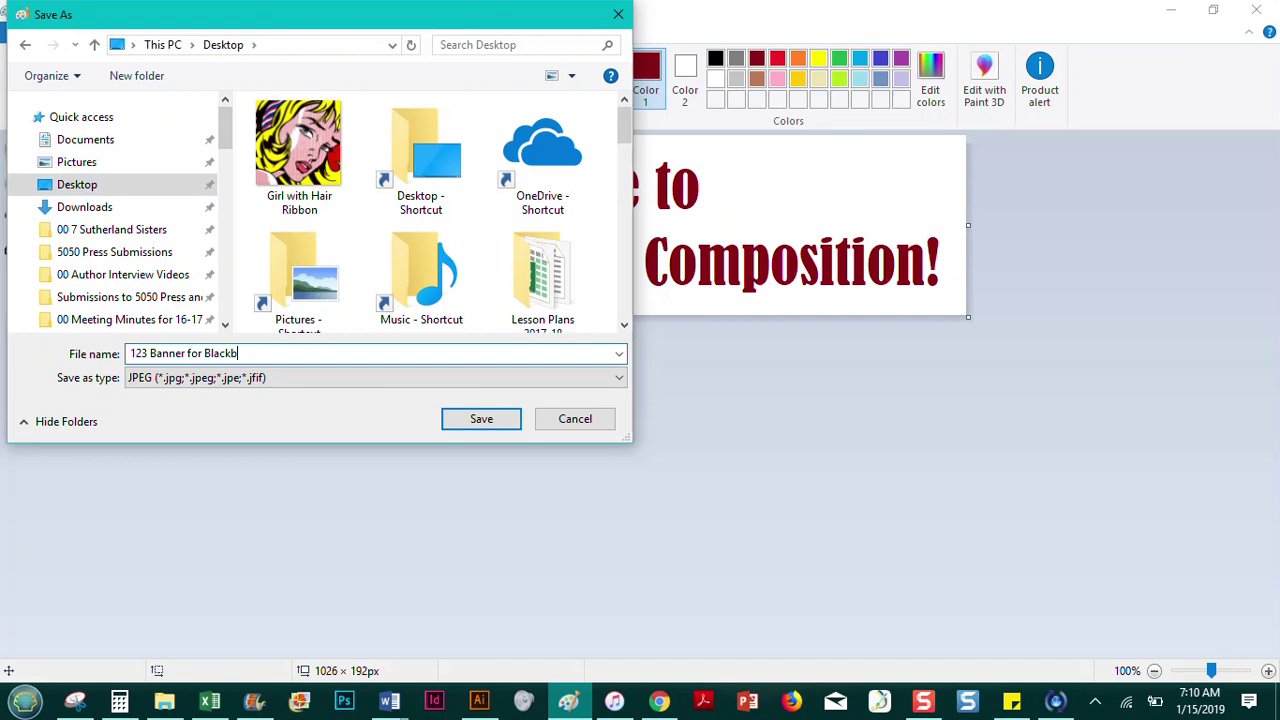
text(ard)
click(458, 419)
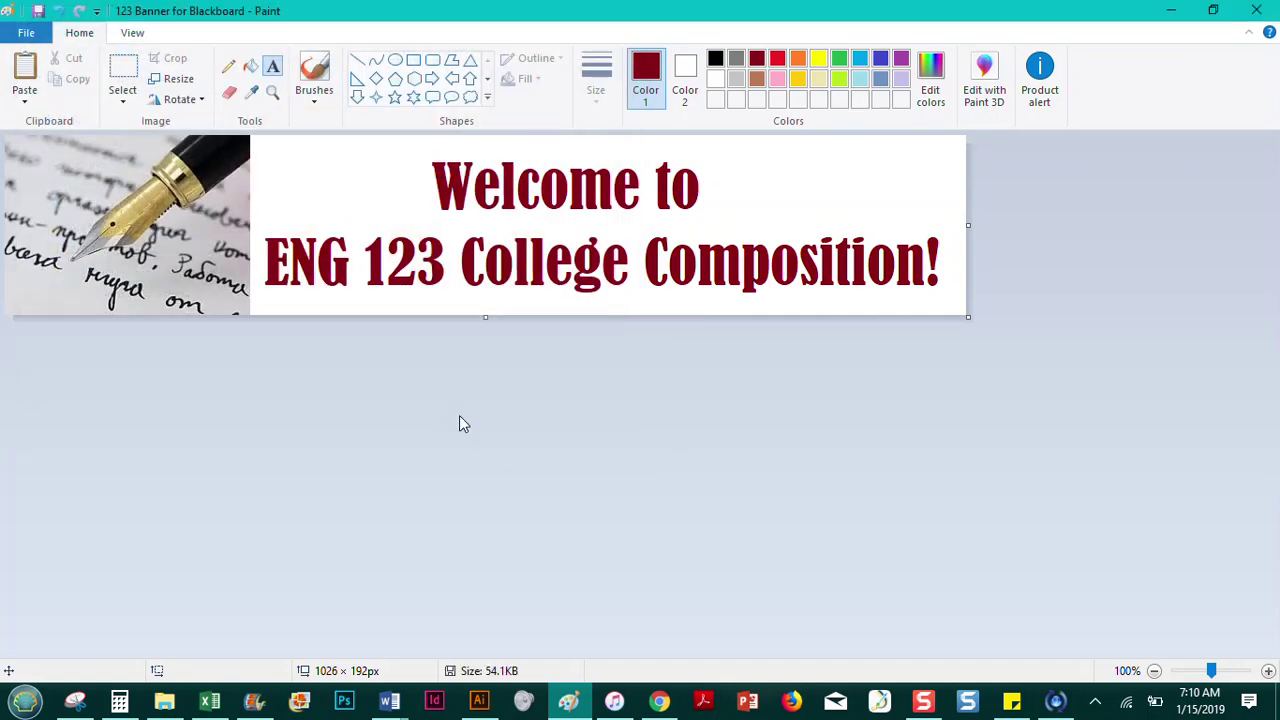
In the Blackboard tab, open the Page Banner editor from the Home Page title's menu.
mouse_move(660, 702)
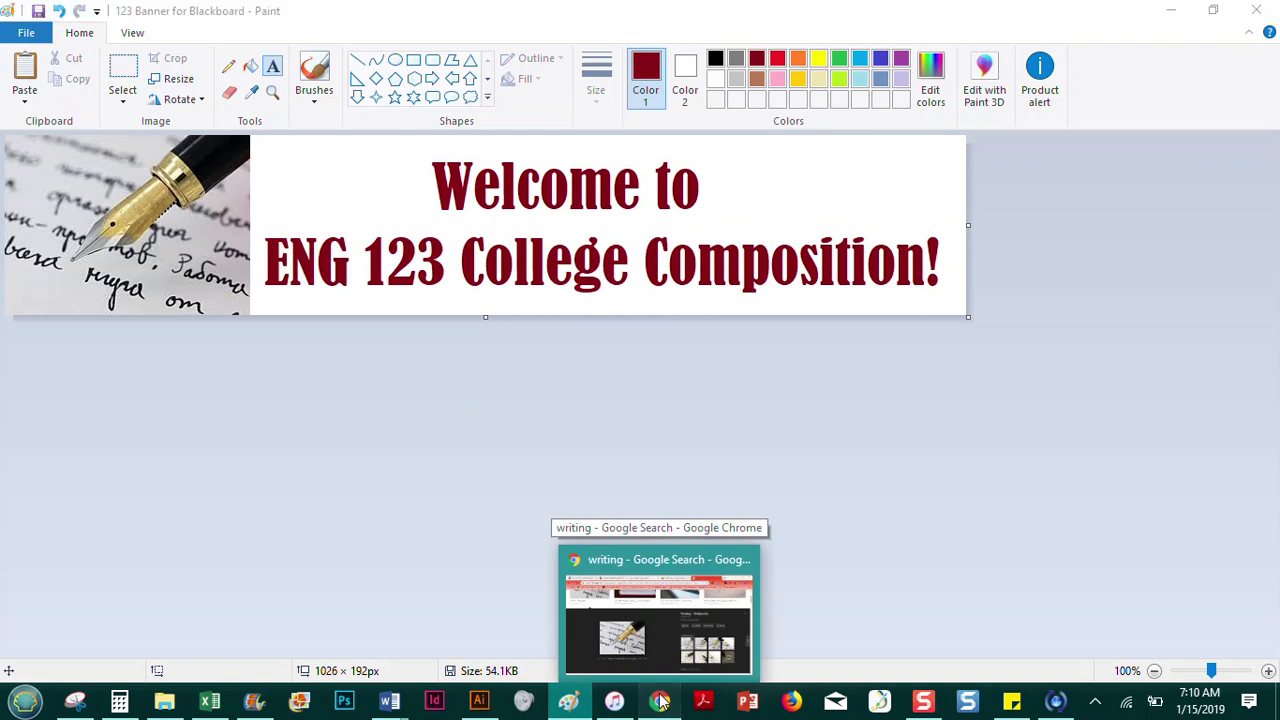
click(660, 702)
click(745, 16)
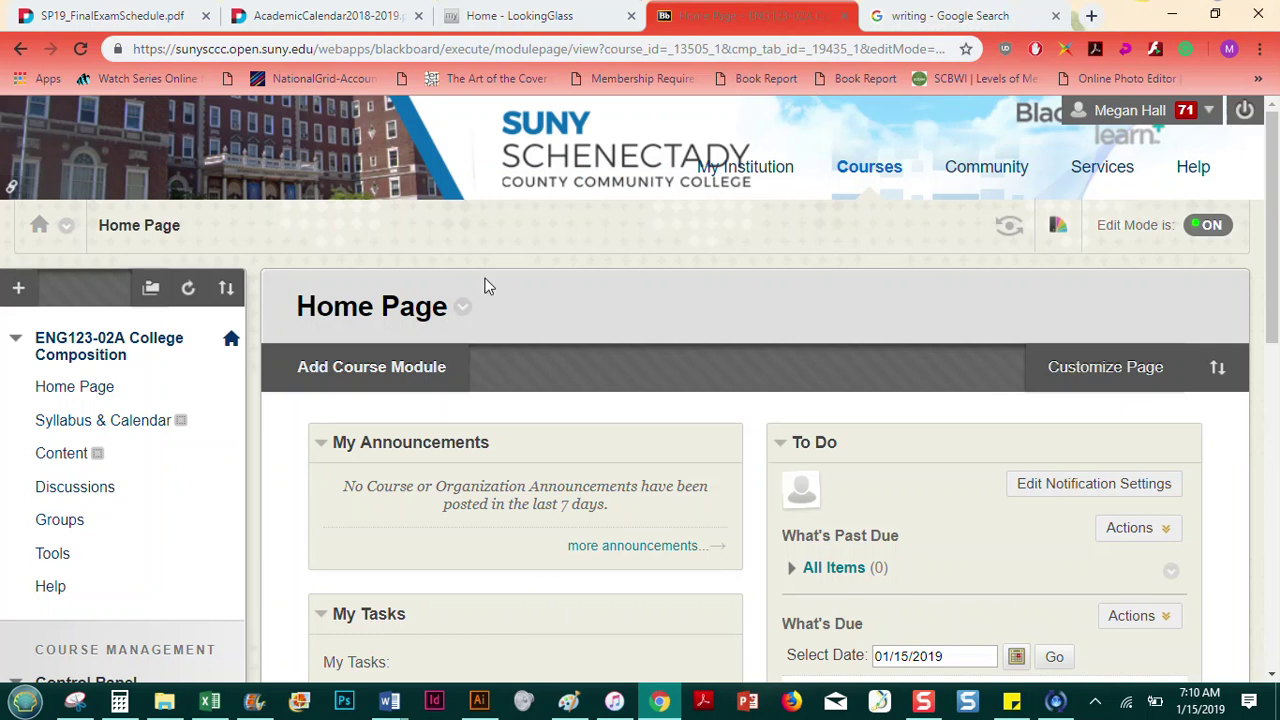
click(462, 310)
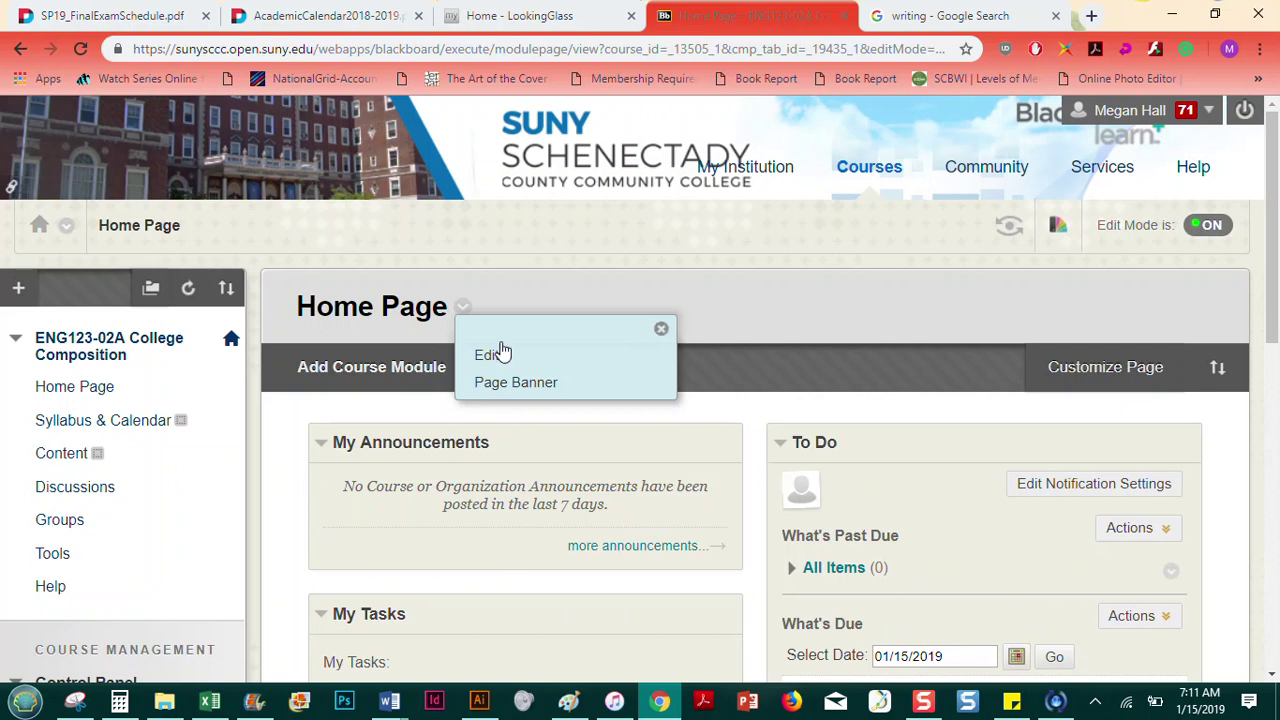
click(537, 384)
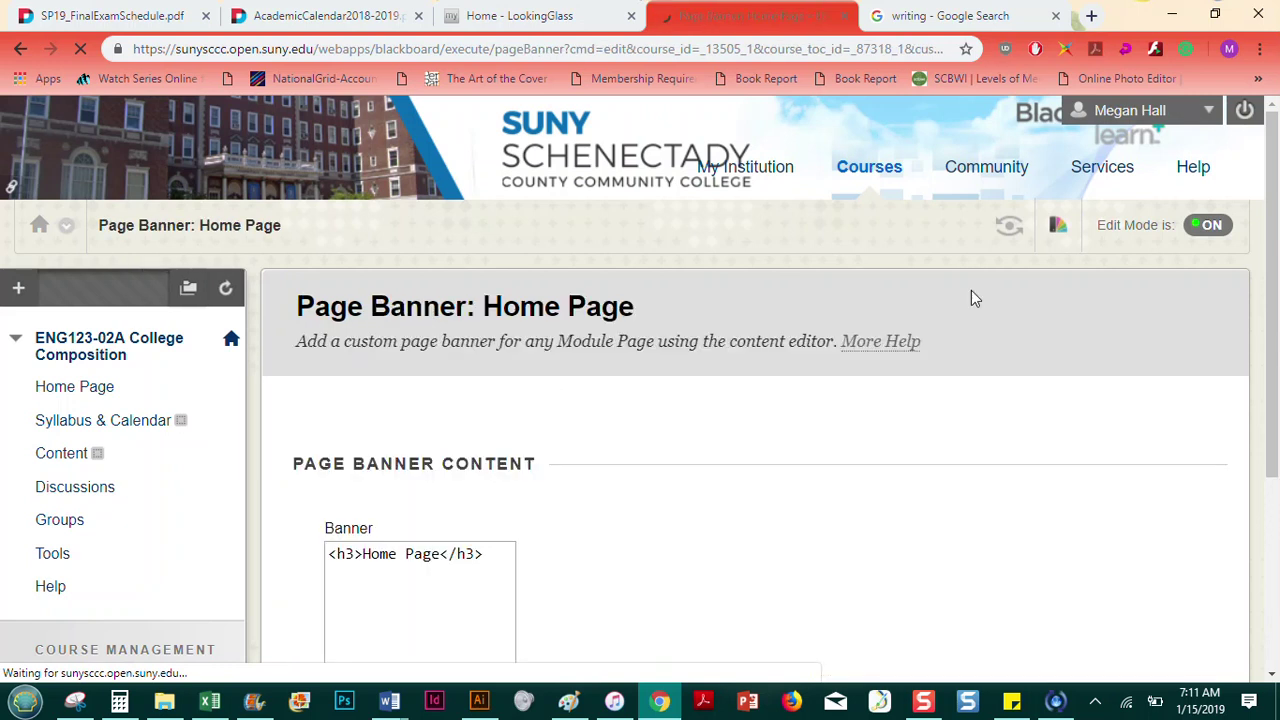
Delete the default Home Page banner text and bring up the Insert/Edit Image window.
drag(1275, 235, 1277, 370)
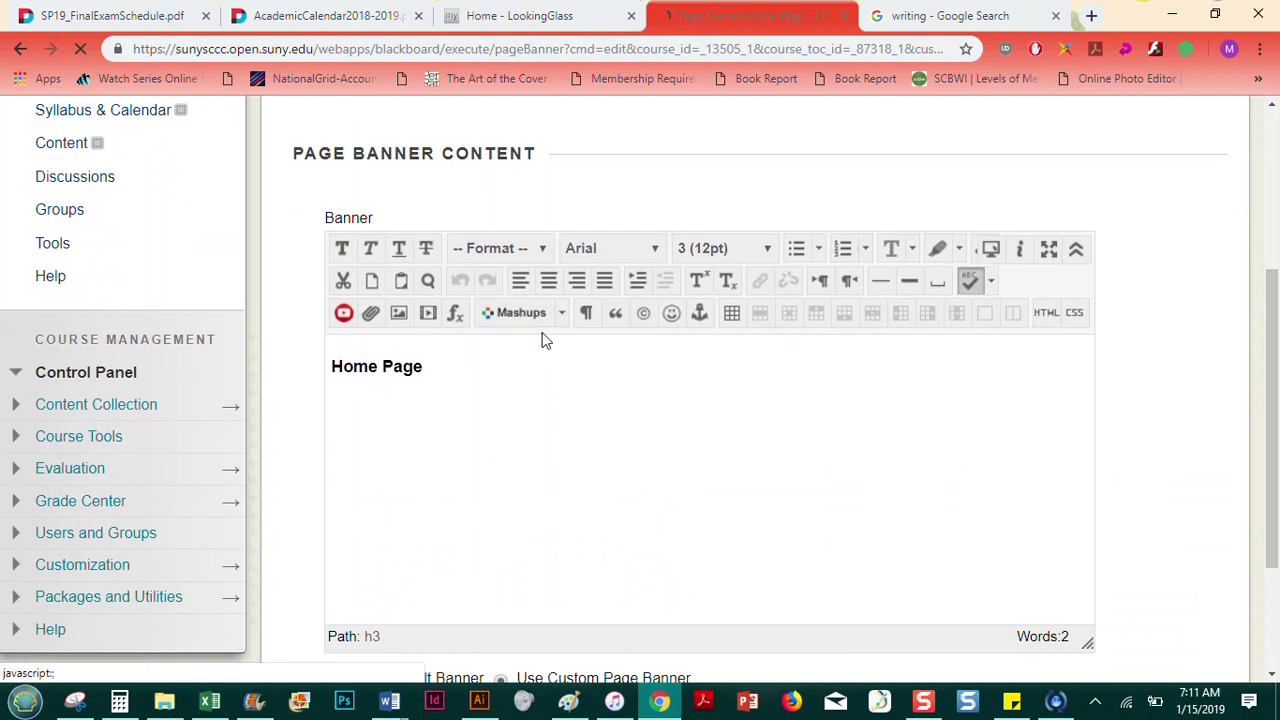
triple_click(360, 374)
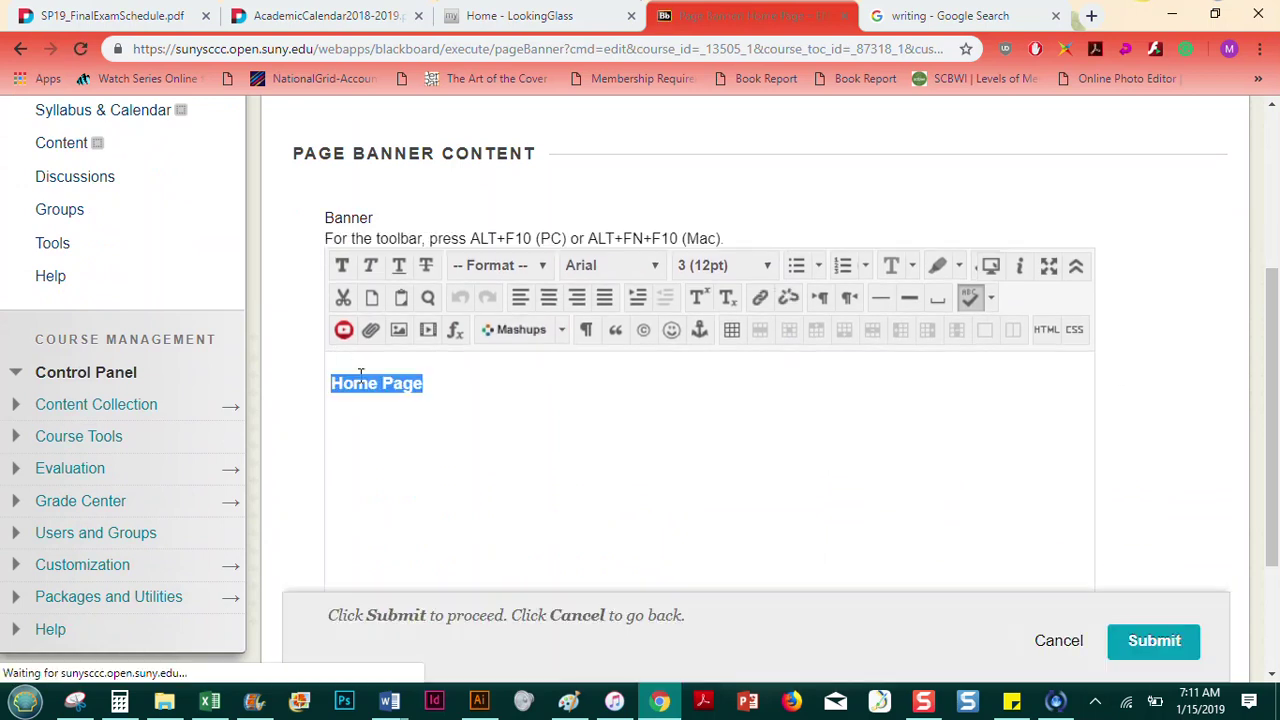
key(BackSpace)
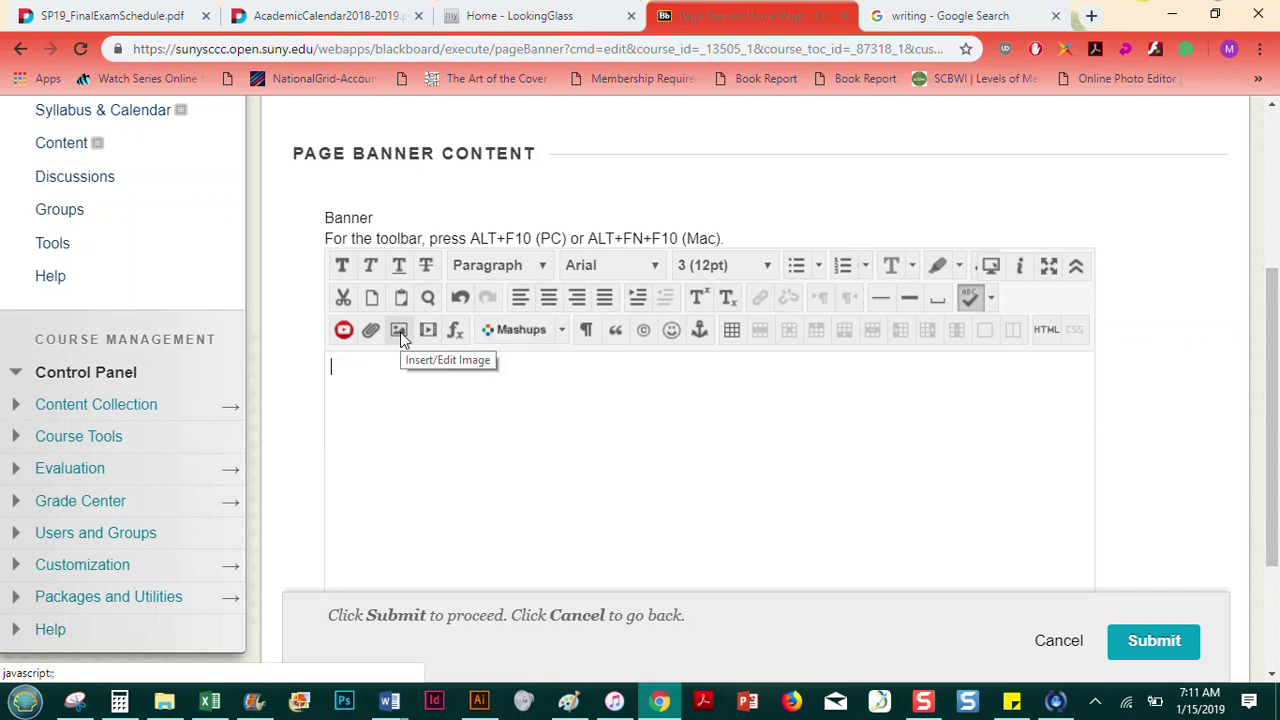
click(399, 333)
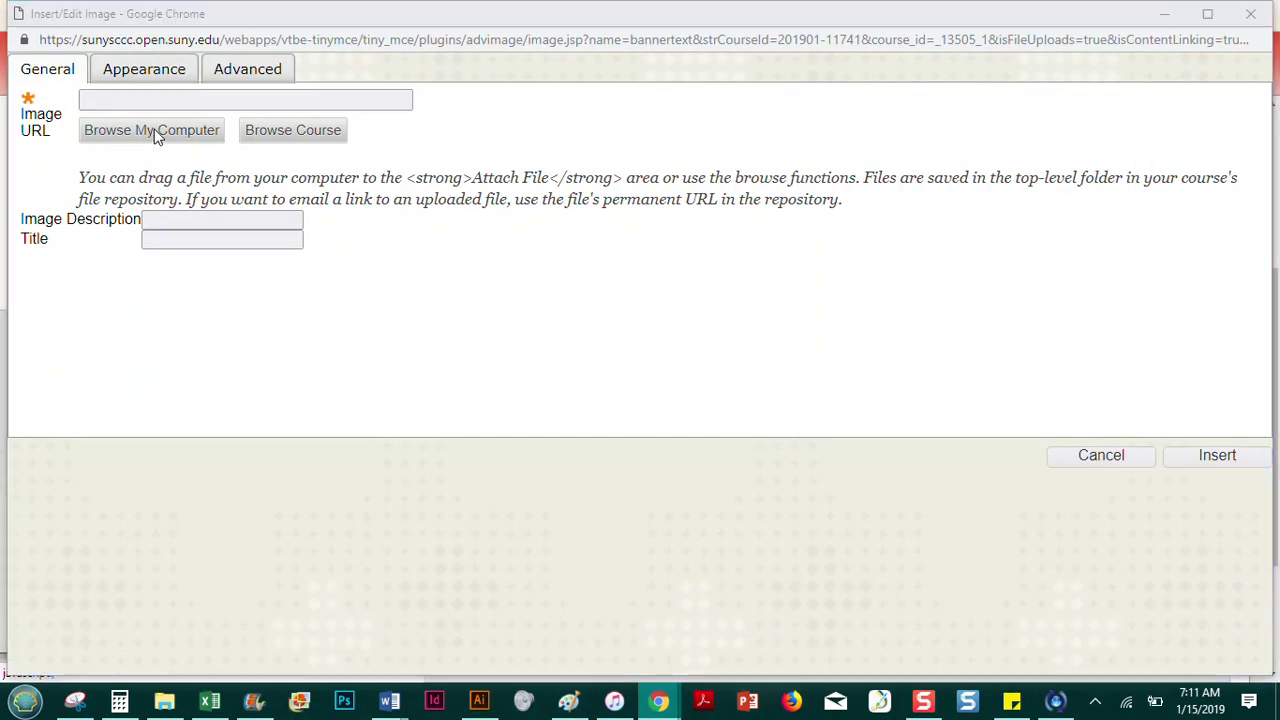
Choose '123 Banner for Blackboard' from the Desktop as the image to upload.
click(155, 133)
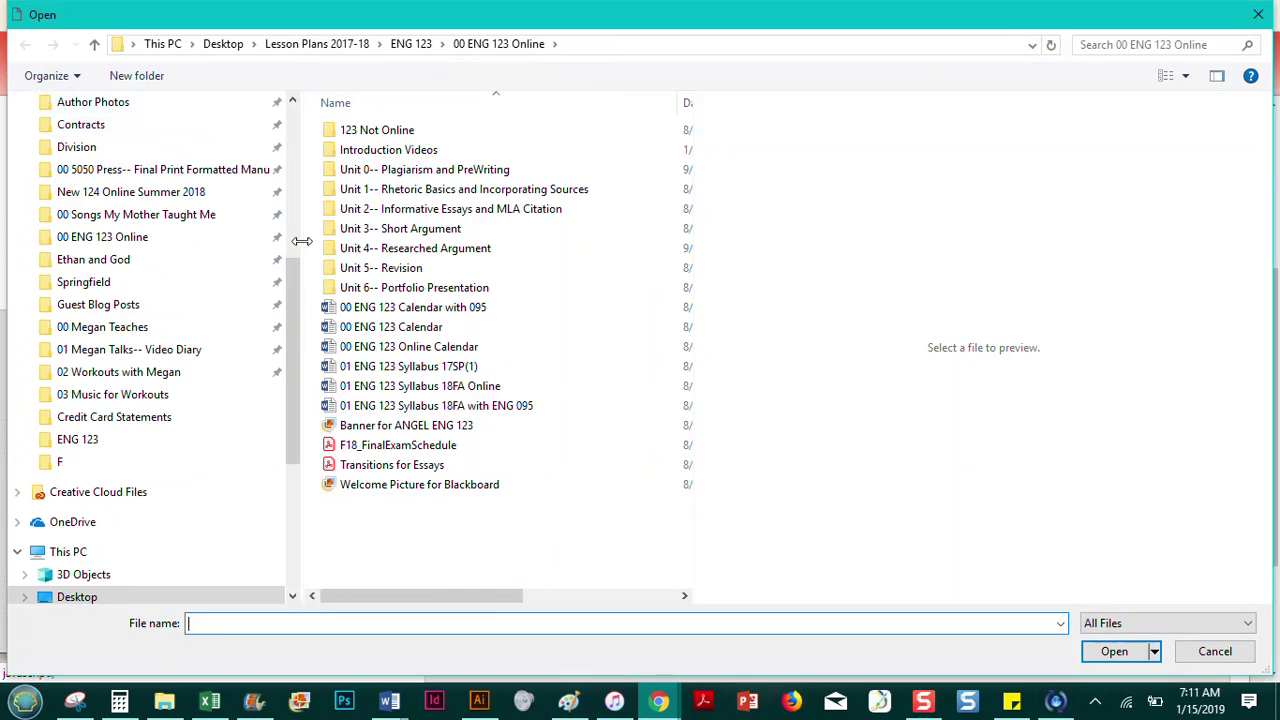
drag(294, 277, 297, 77)
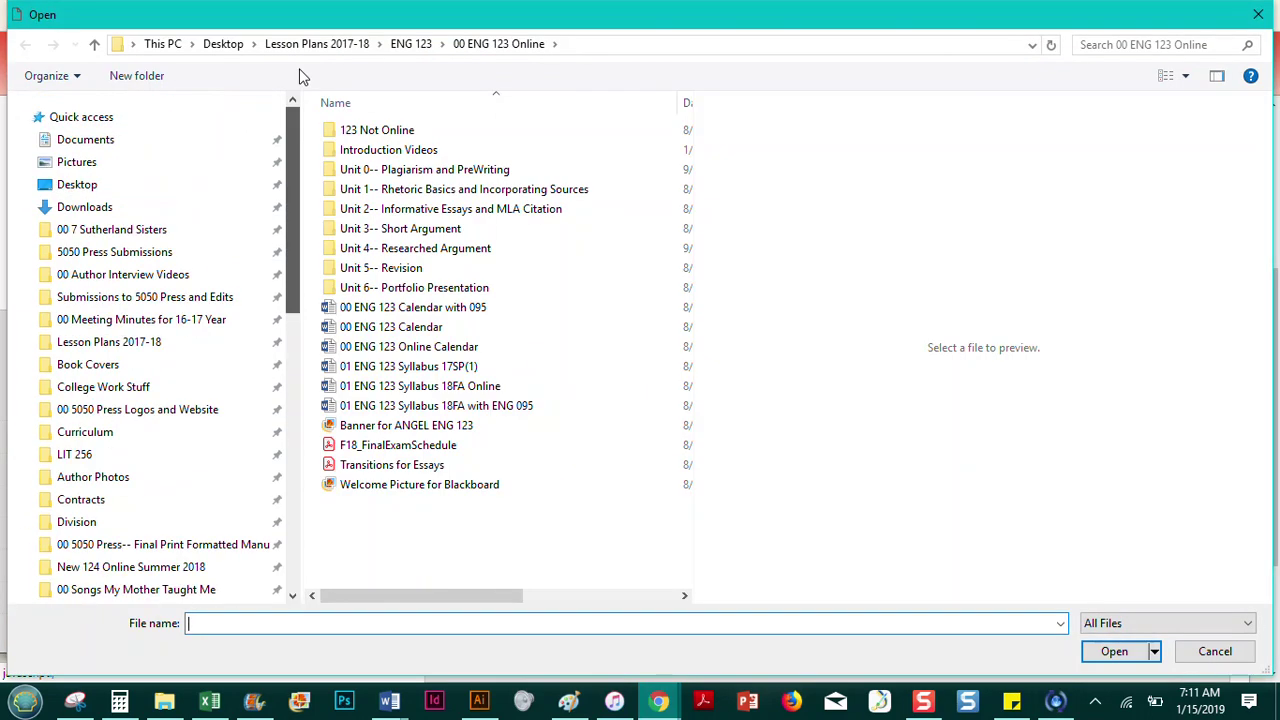
click(87, 190)
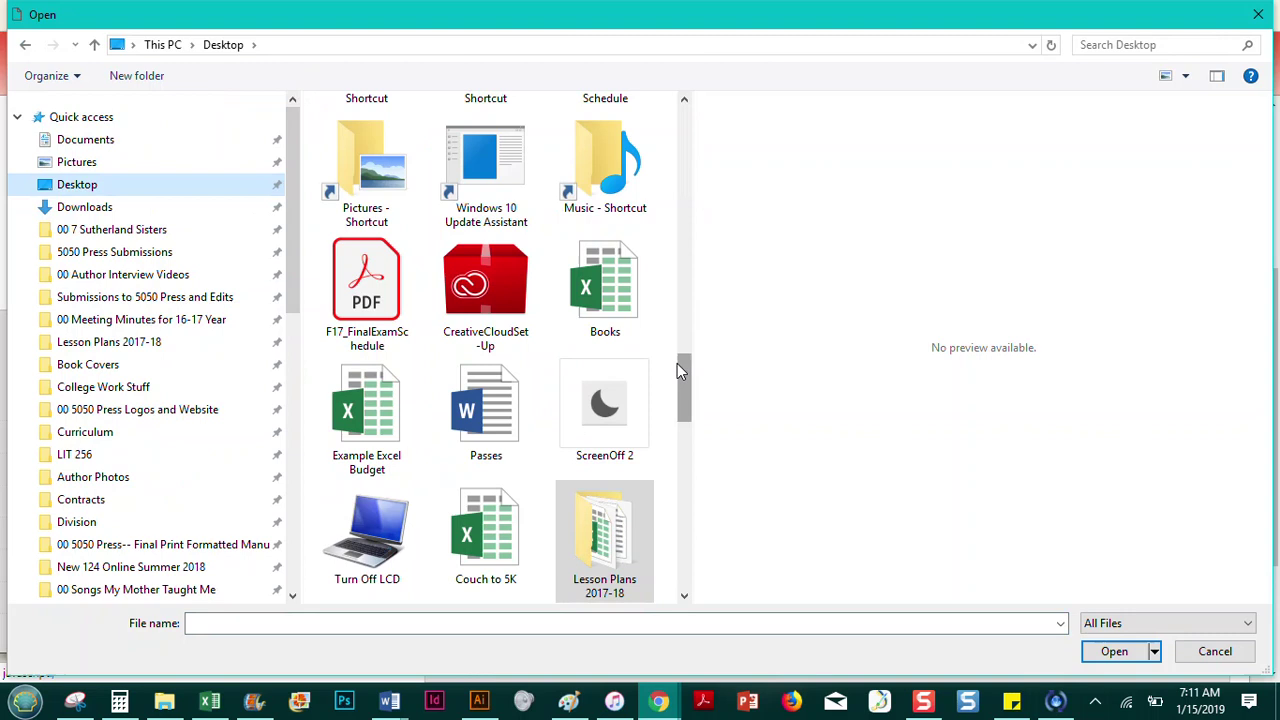
drag(681, 378, 677, 122)
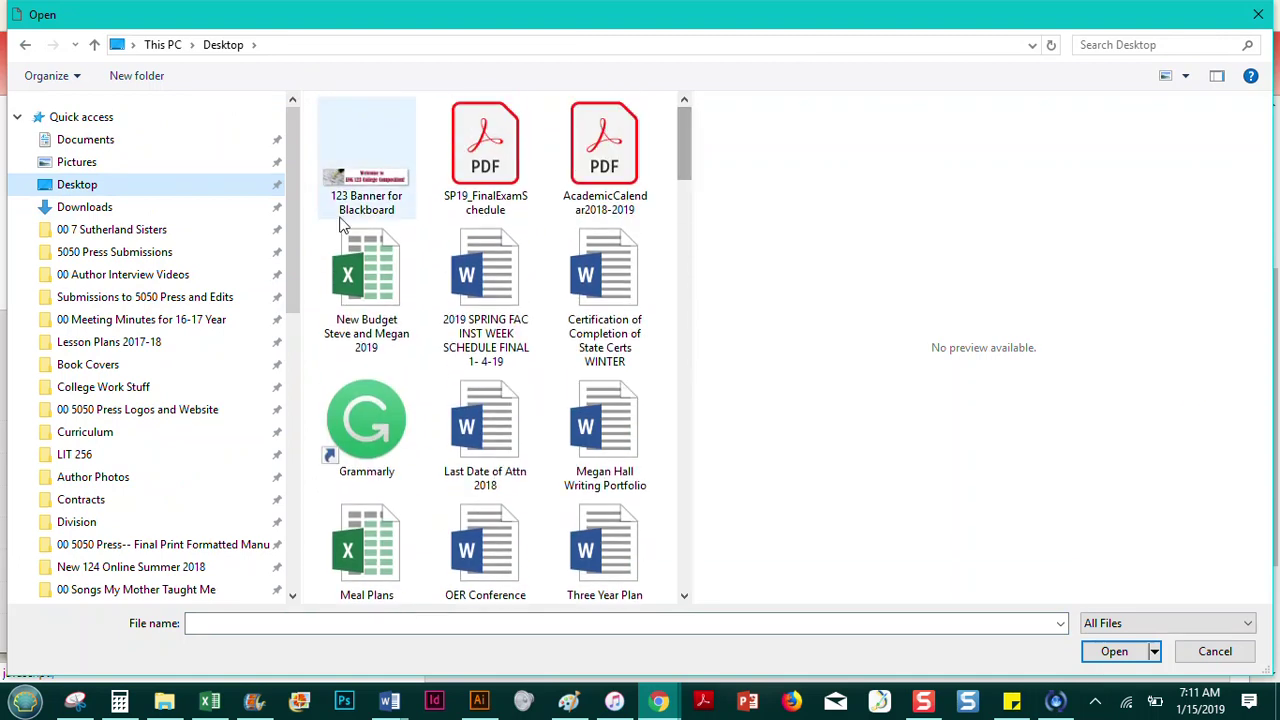
click(350, 200)
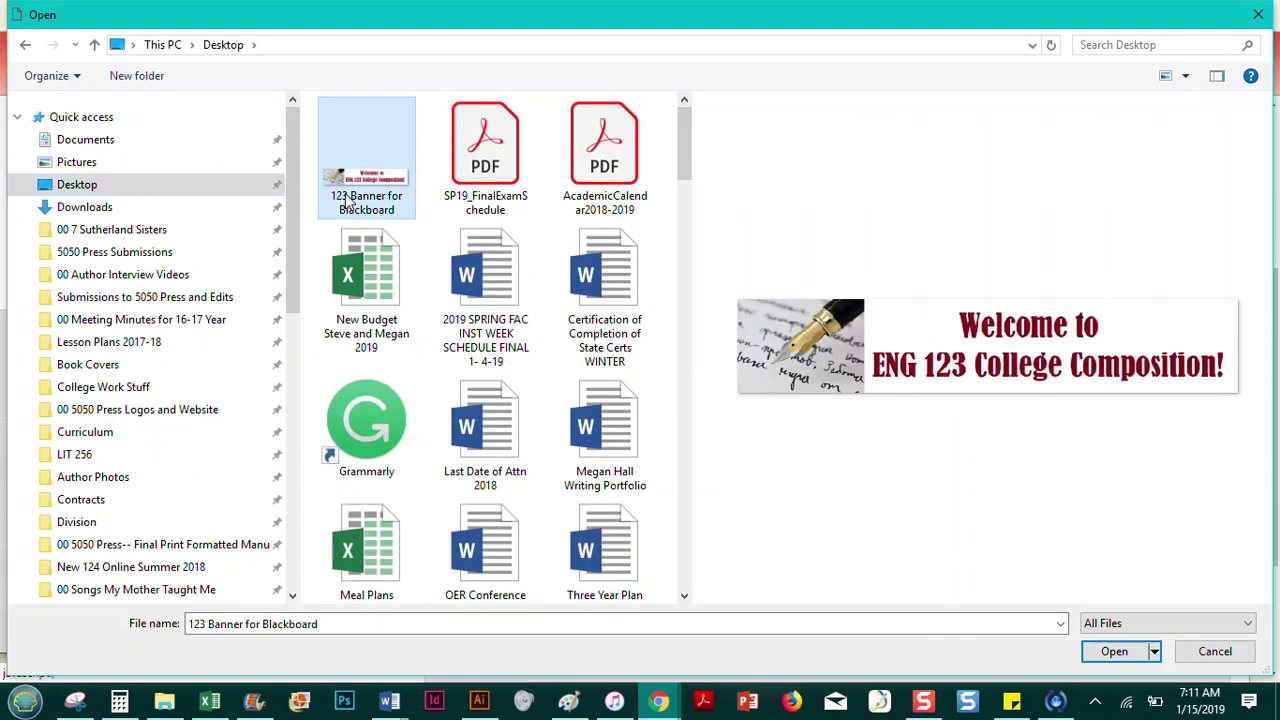
click(1116, 651)
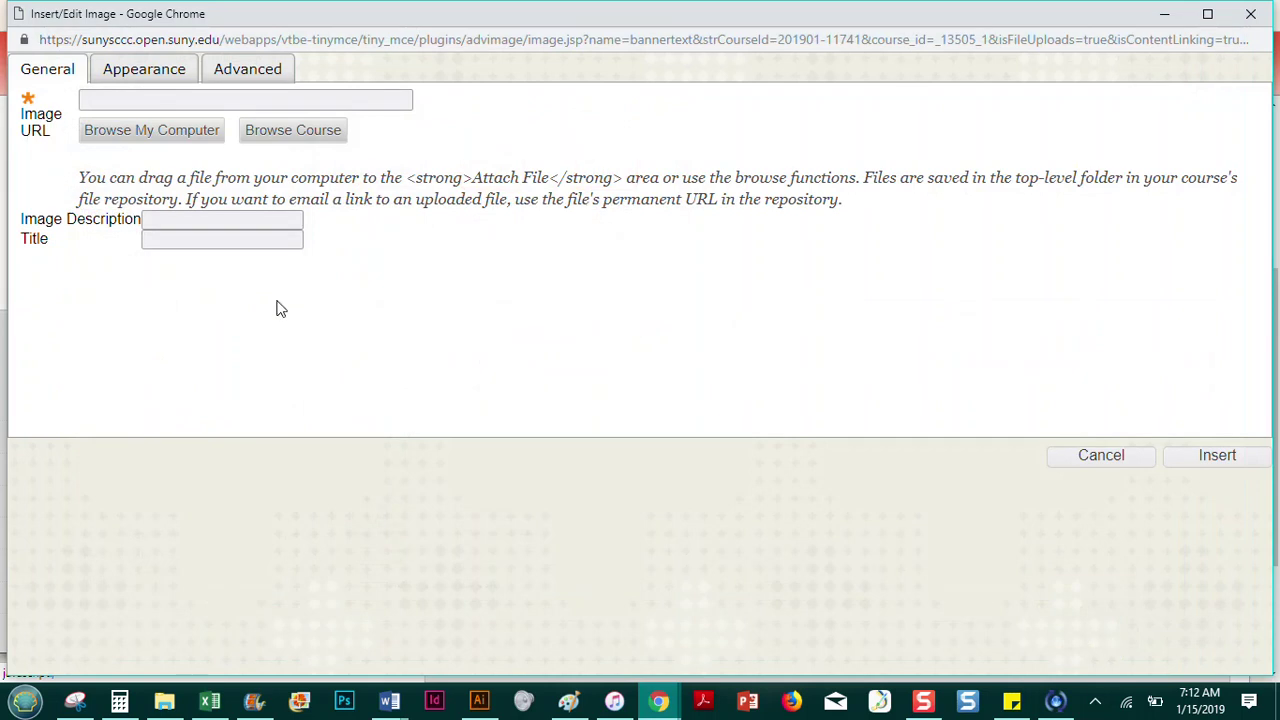
Insert the banner image with description 'Page Banner' and title 'Welcome to ENG 123 College Composition'.
click(184, 219)
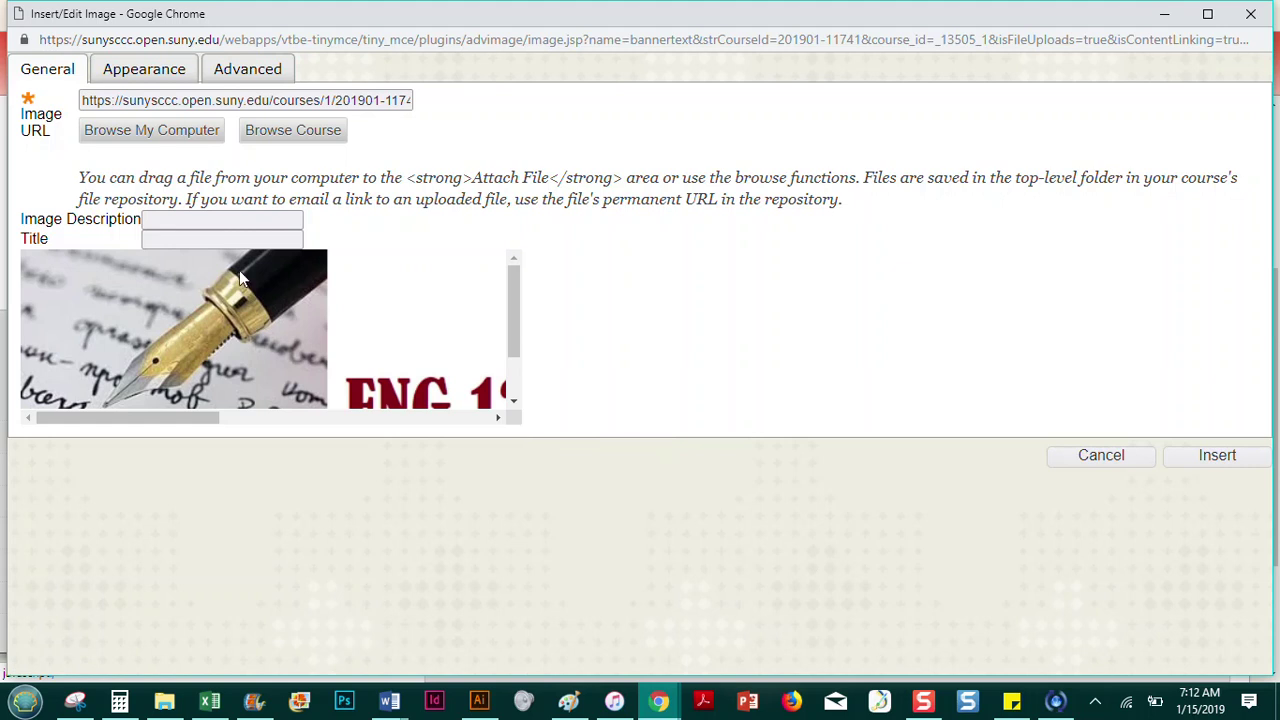
click(231, 221)
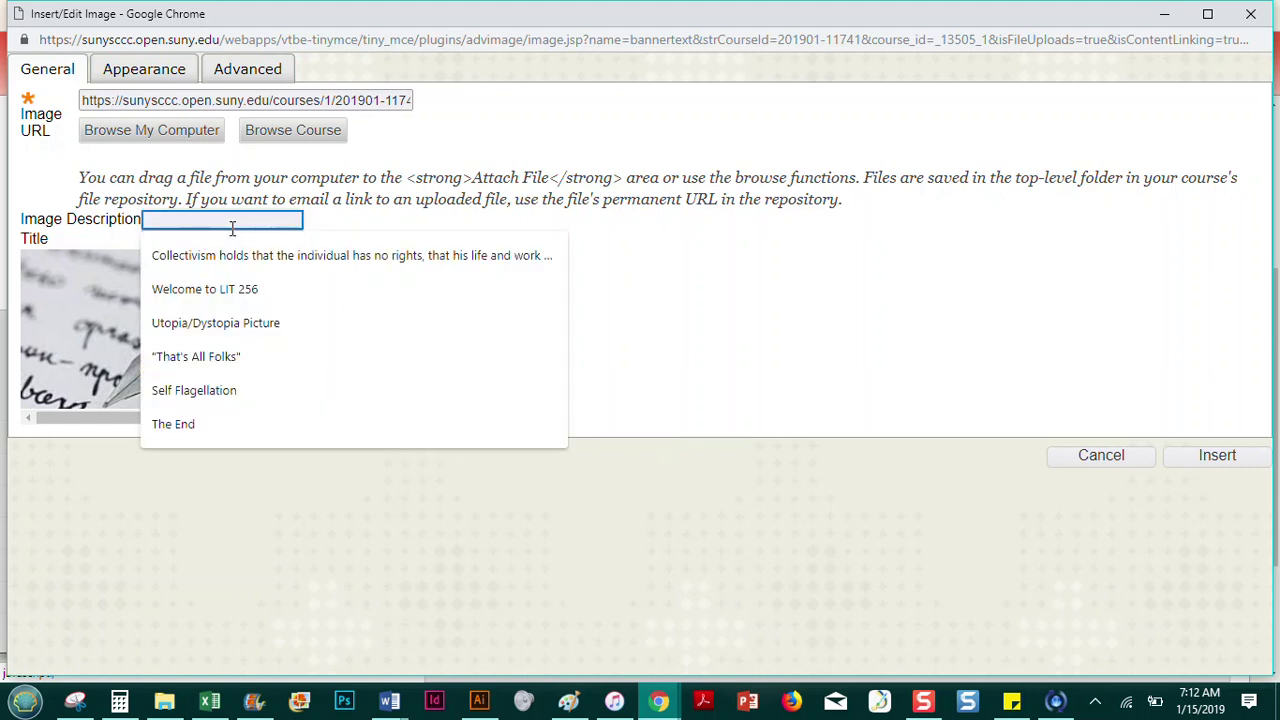
text(Pag)
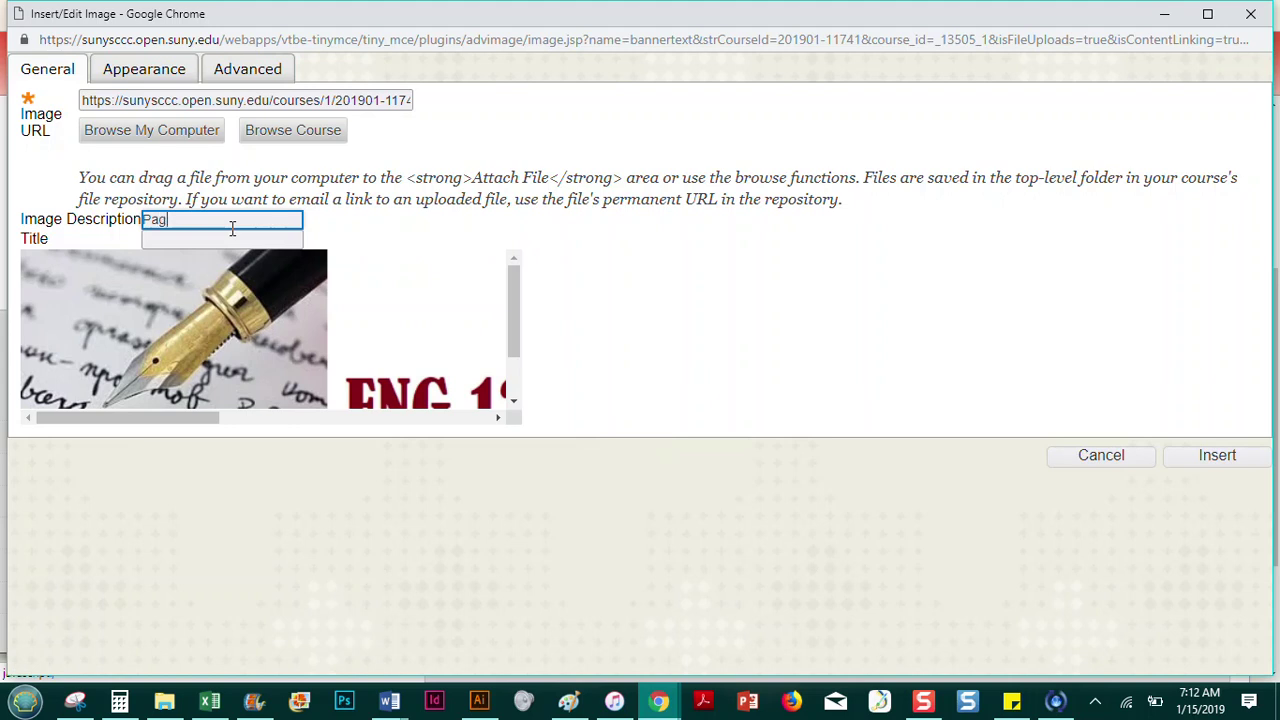
text(e Banner)
click(207, 241)
text(W)
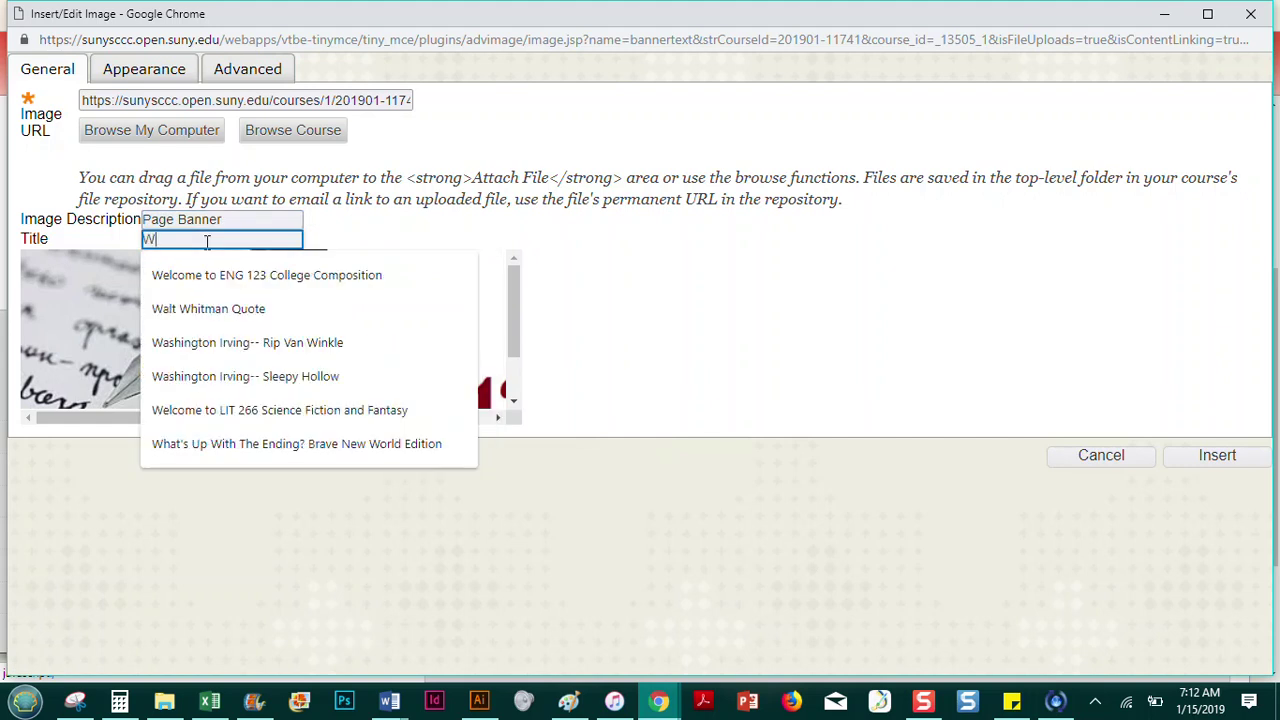
text(elcome to ENG 123 Colle)
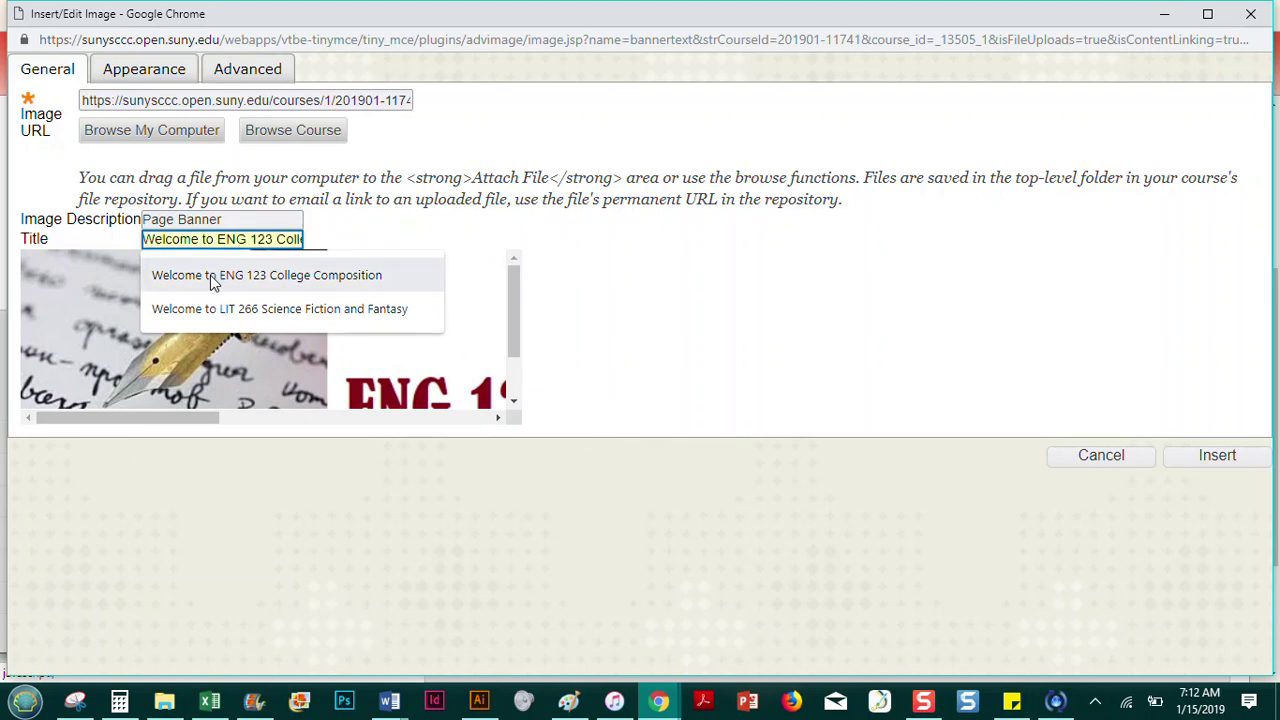
click(212, 283)
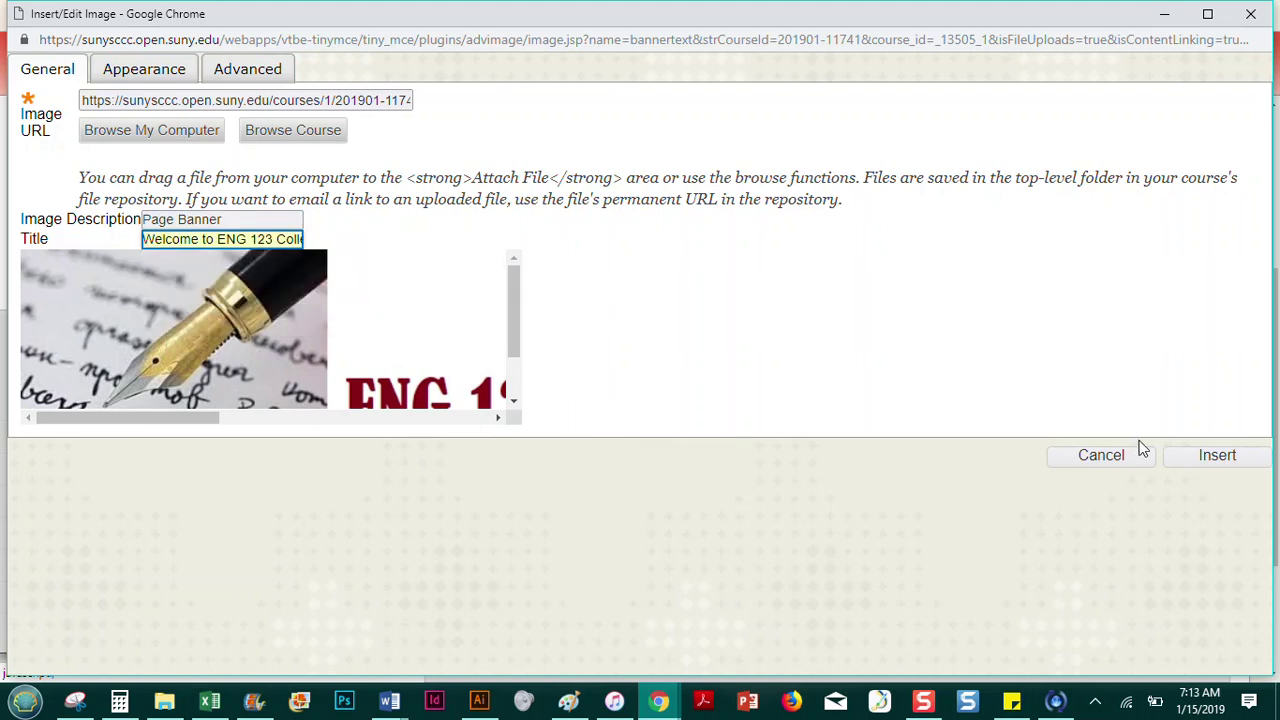
click(1218, 460)
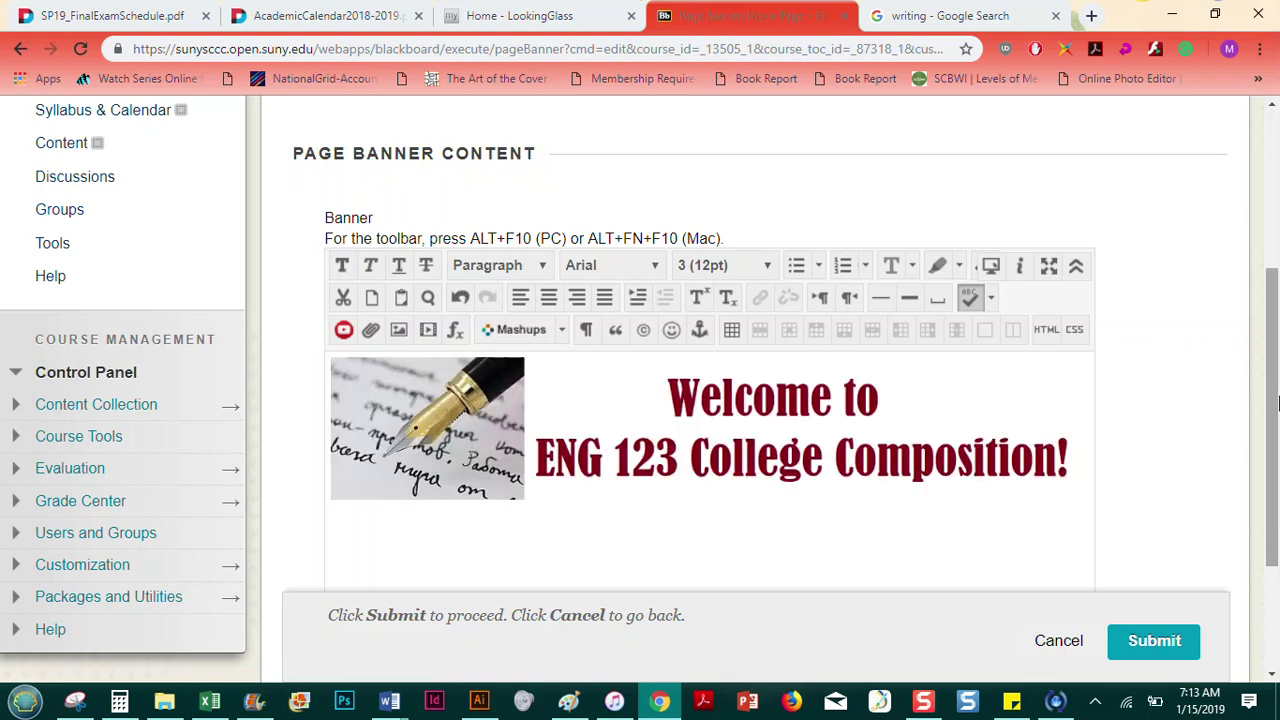
Submit the page banner so the welcome image shows atop the Home Page.
drag(1278, 402, 1277, 456)
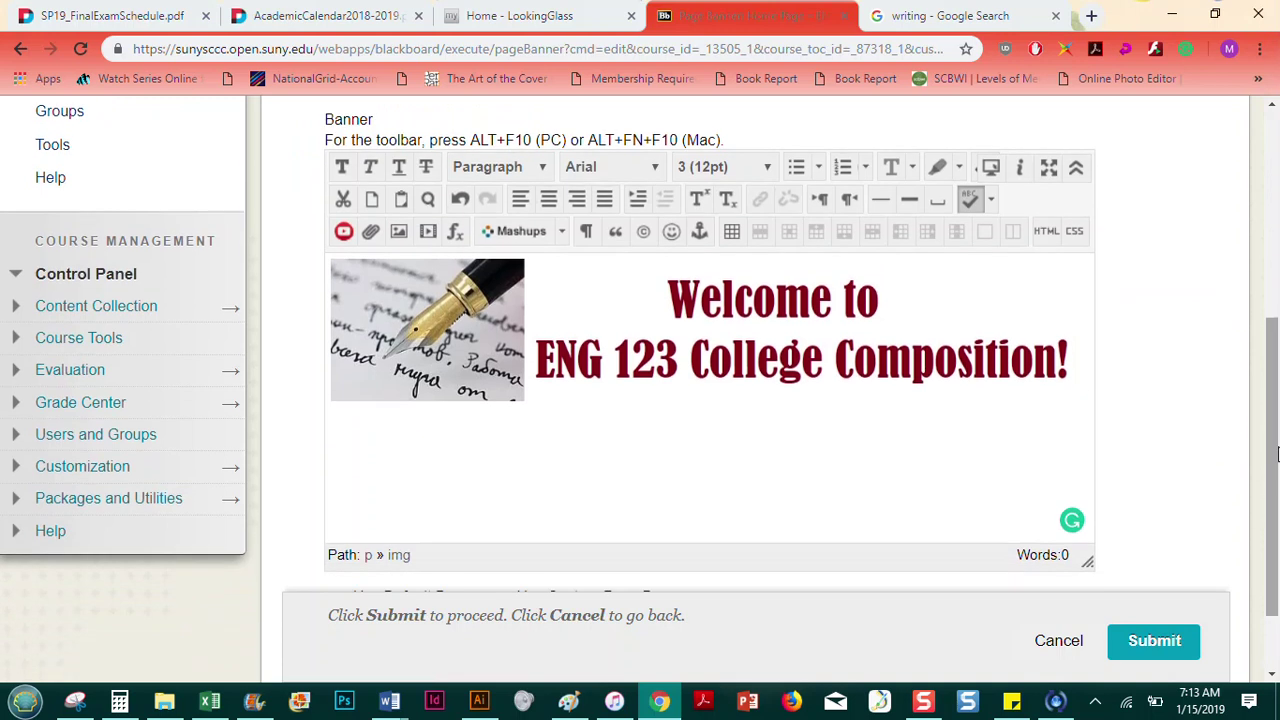
click(1135, 645)
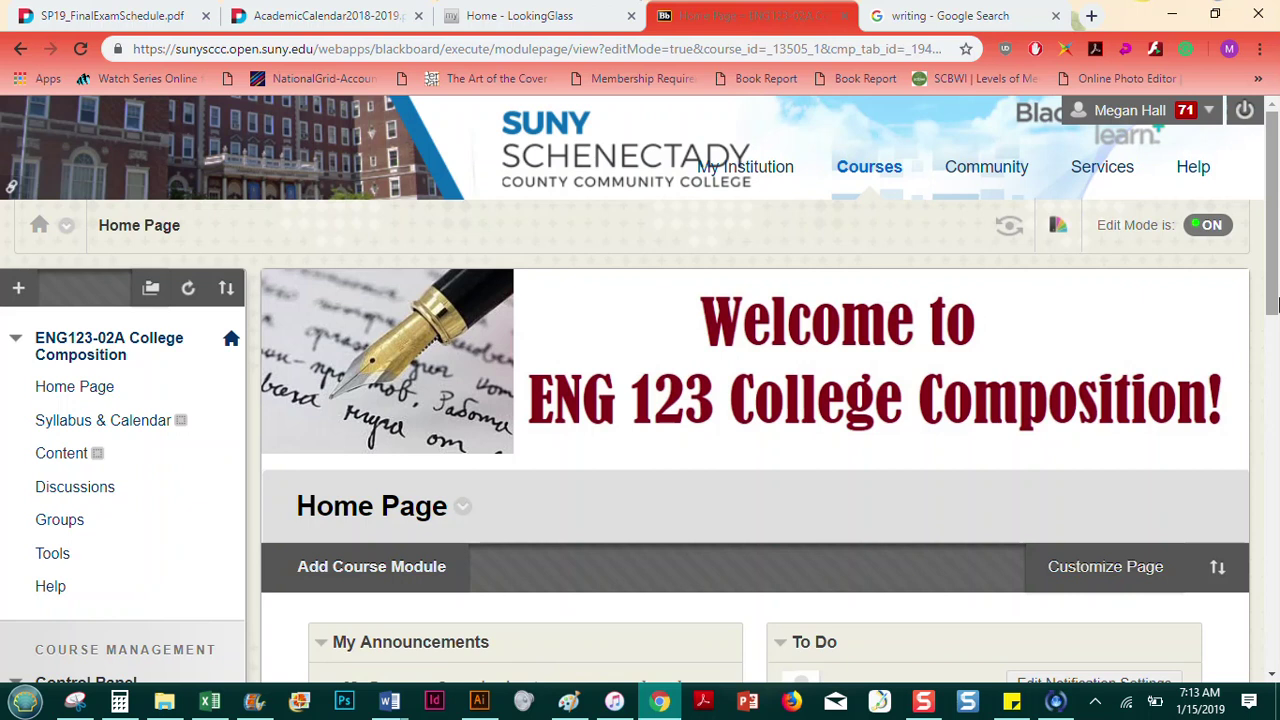
Apply the Flame colour theme from the course theme list.
click(1058, 224)
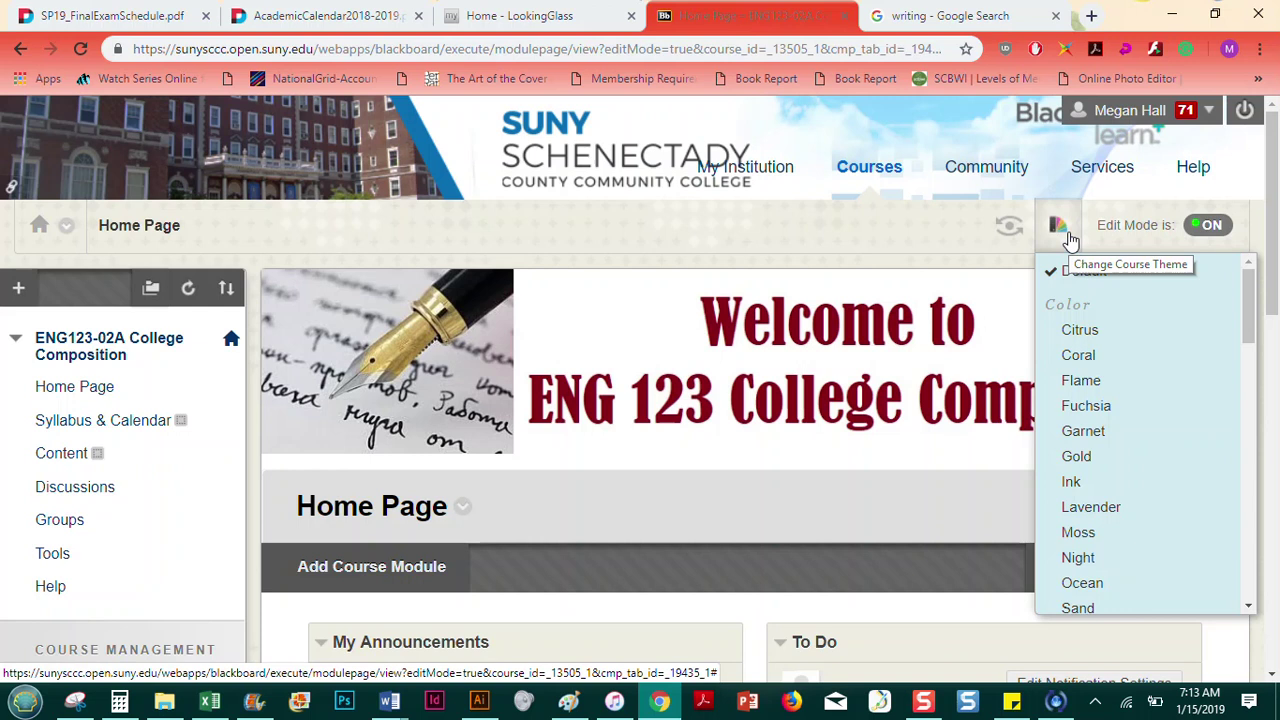
mouse_move(1253, 292)
mouse_down()
mouse_move(1228, 557)
mouse_move(1272, 290)
mouse_up()
click(1273, 280)
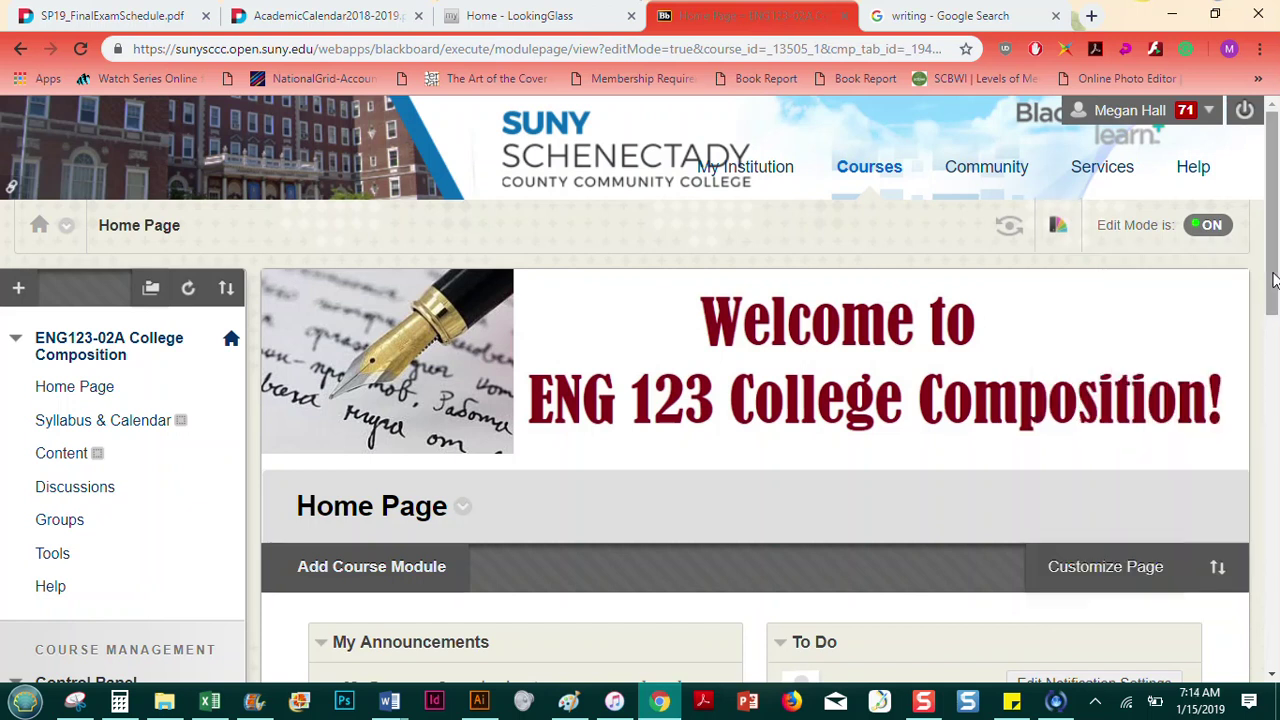
click(1056, 232)
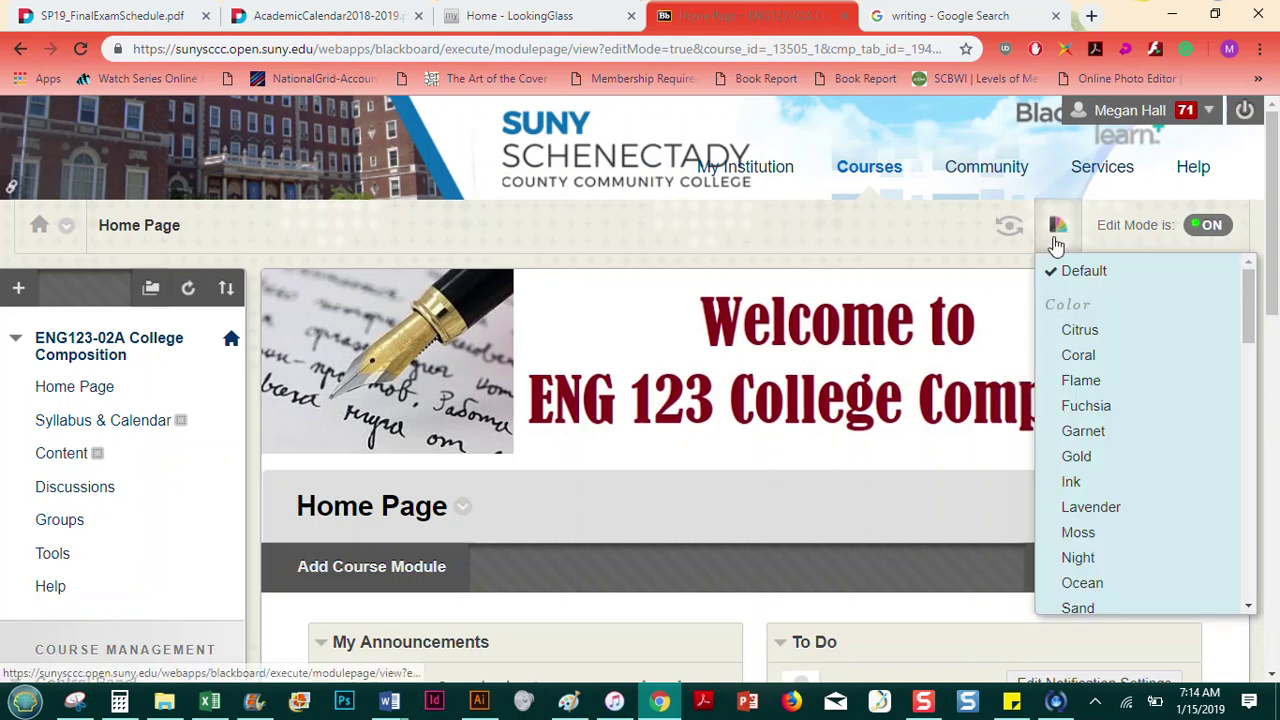
click(1088, 388)
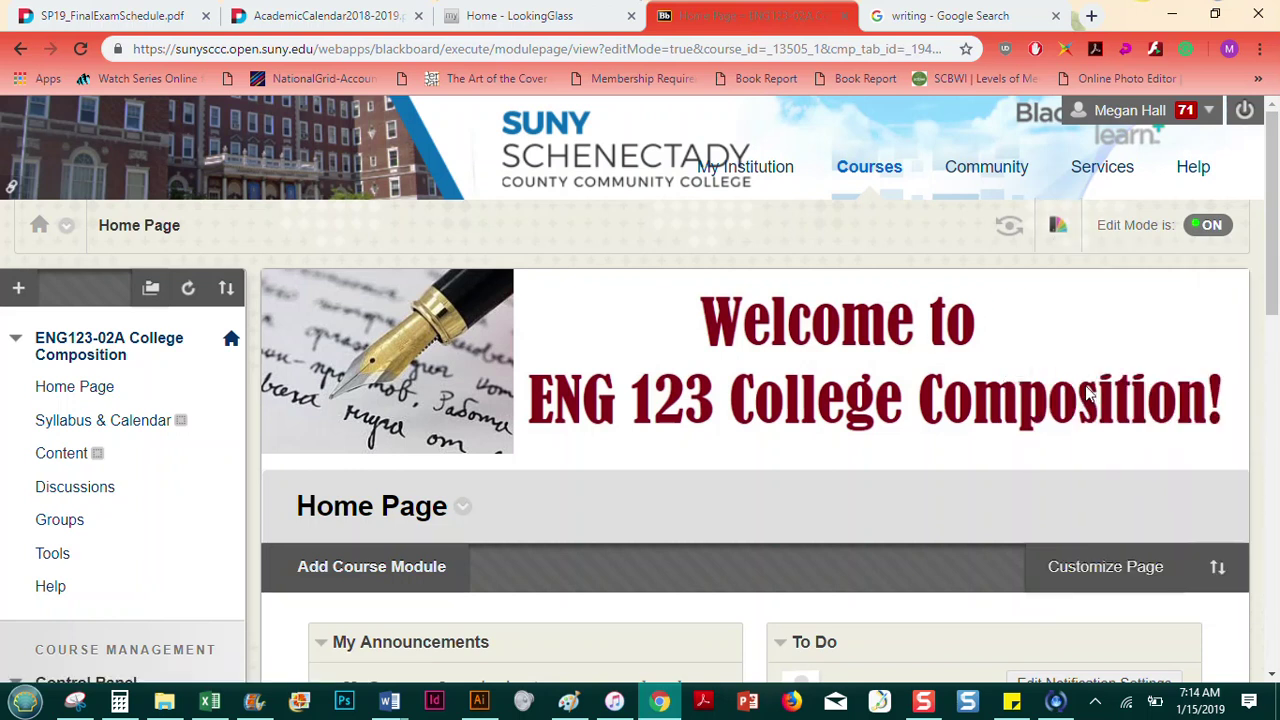
click(1058, 225)
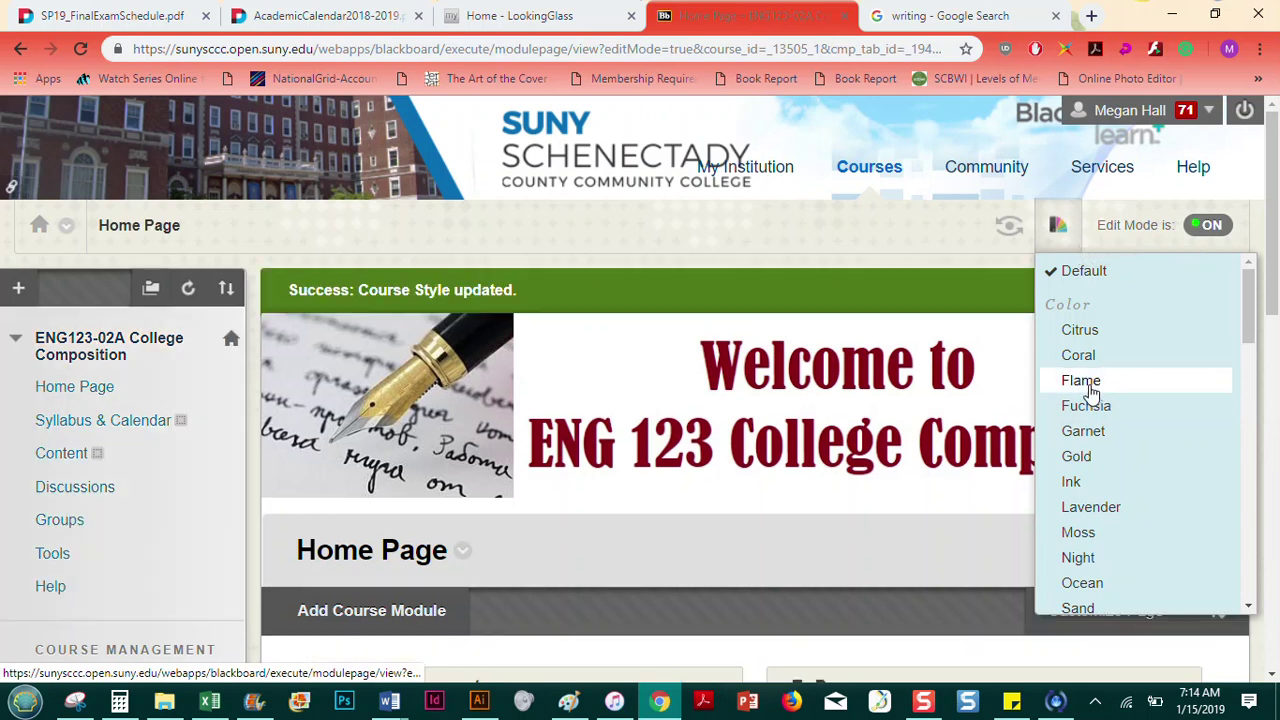
click(1083, 384)
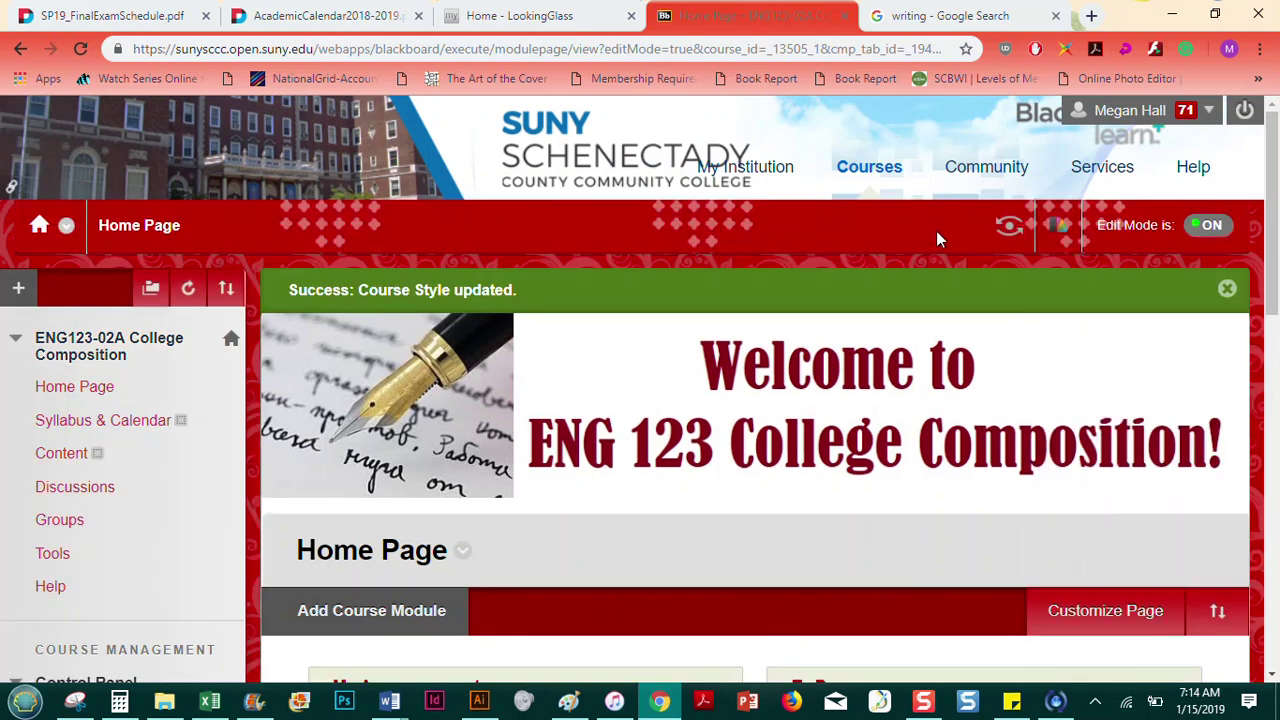
Dismiss the success message and switch the course to the Gold colour theme.
click(1058, 225)
click(1228, 290)
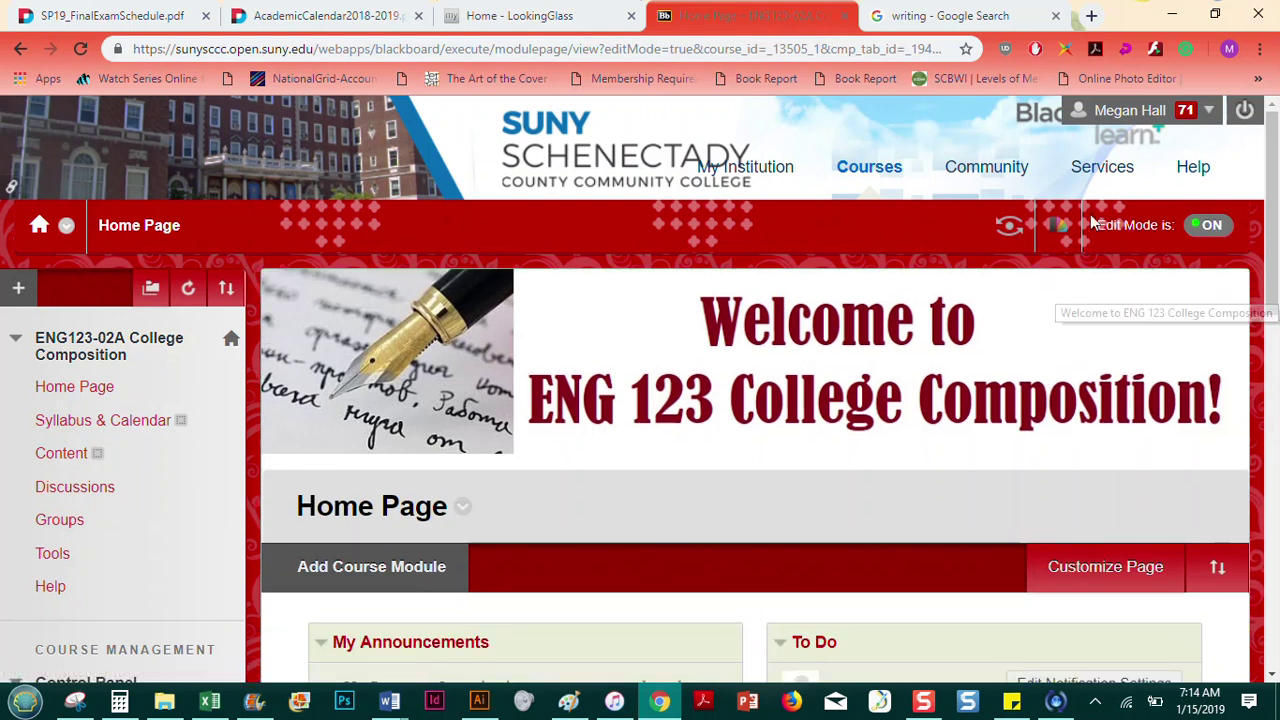
click(1054, 226)
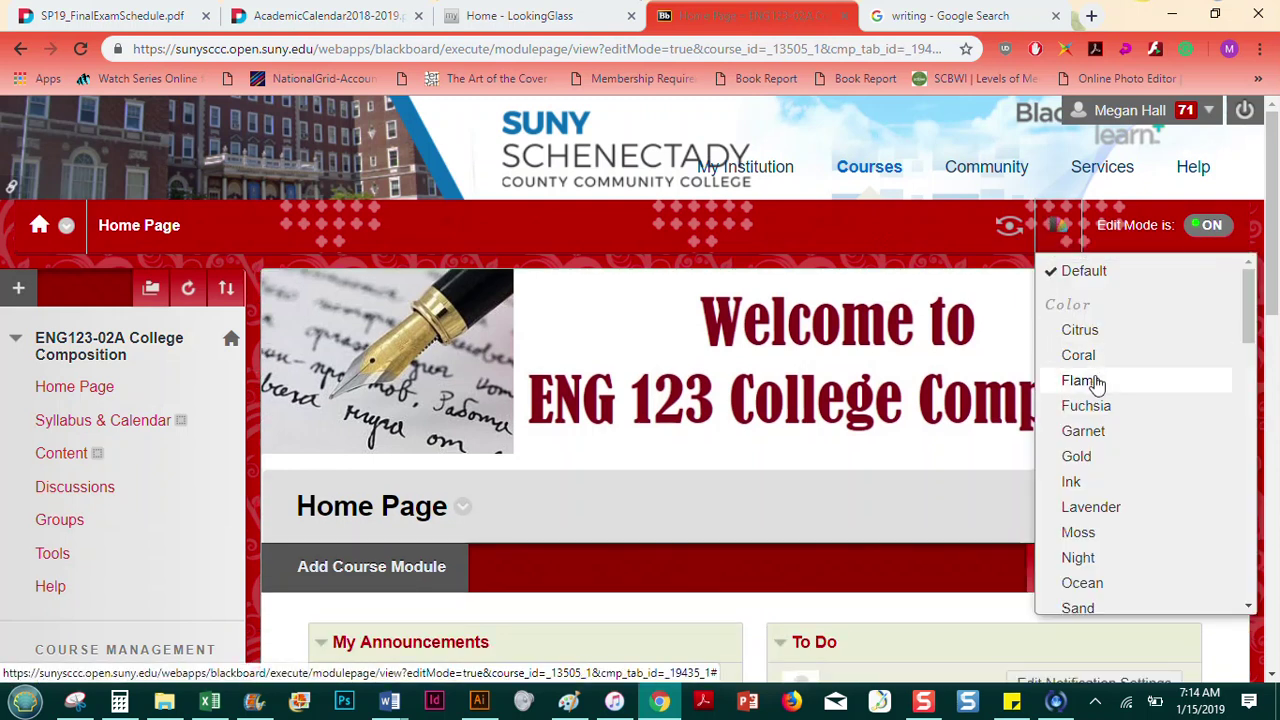
click(1108, 460)
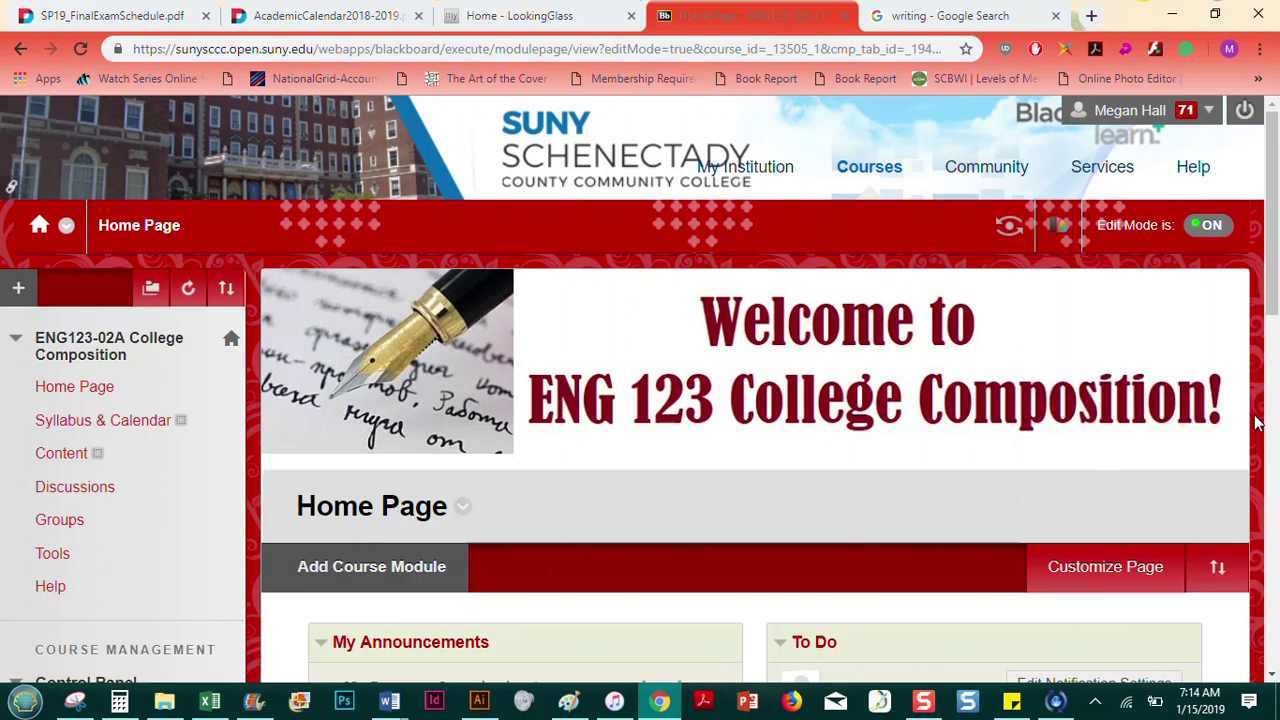
click(1060, 225)
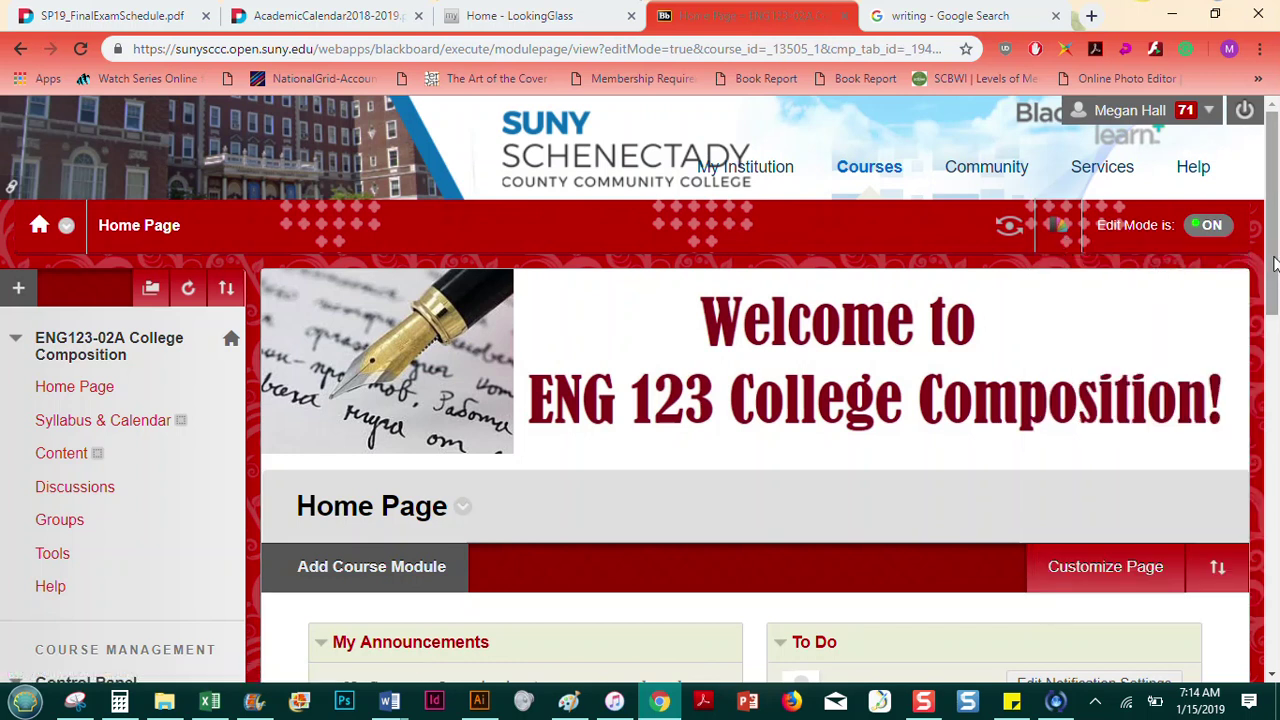
Apply the America design theme from the Design section of the course theme list.
click(1057, 228)
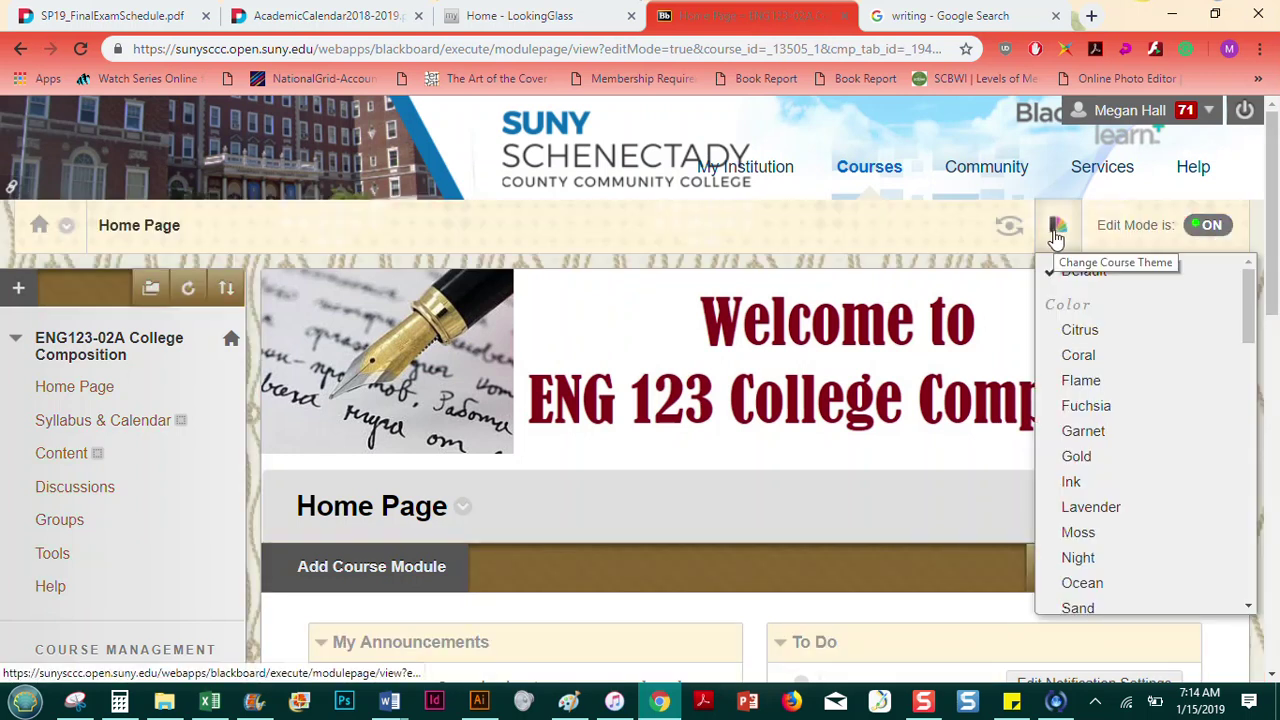
click(1058, 228)
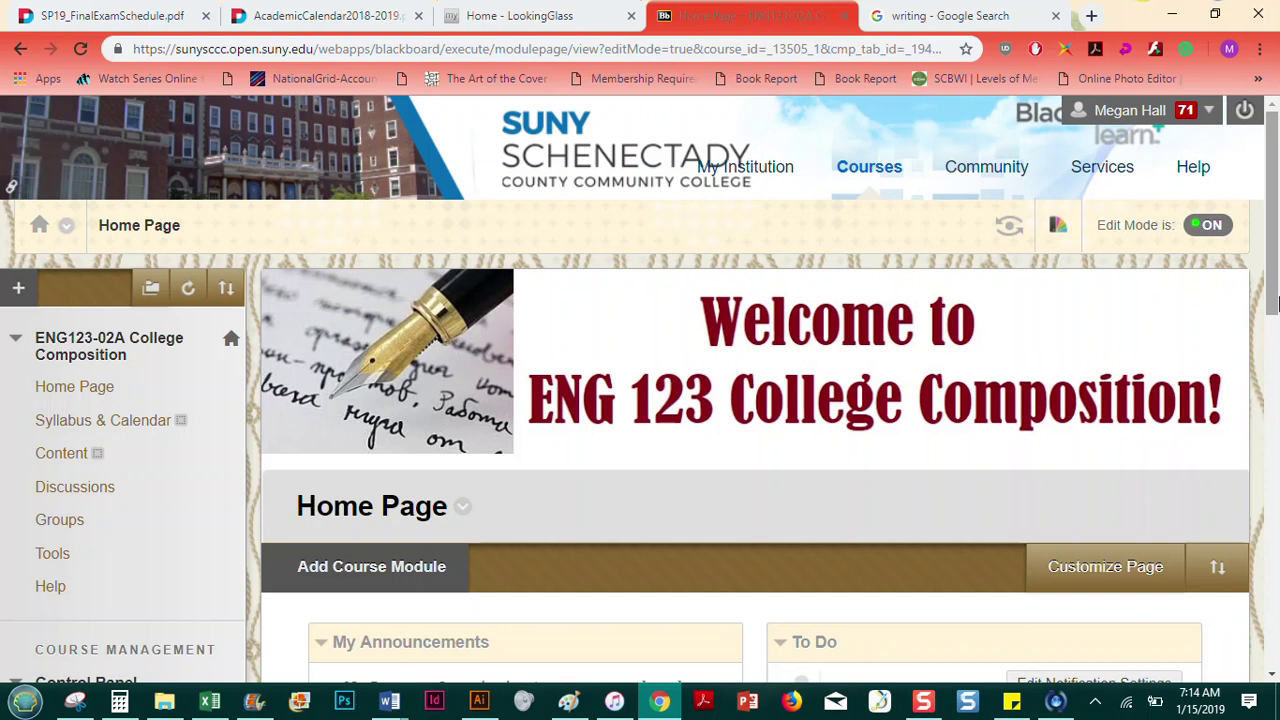
click(1058, 226)
drag(1249, 286, 1234, 390)
click(1106, 366)
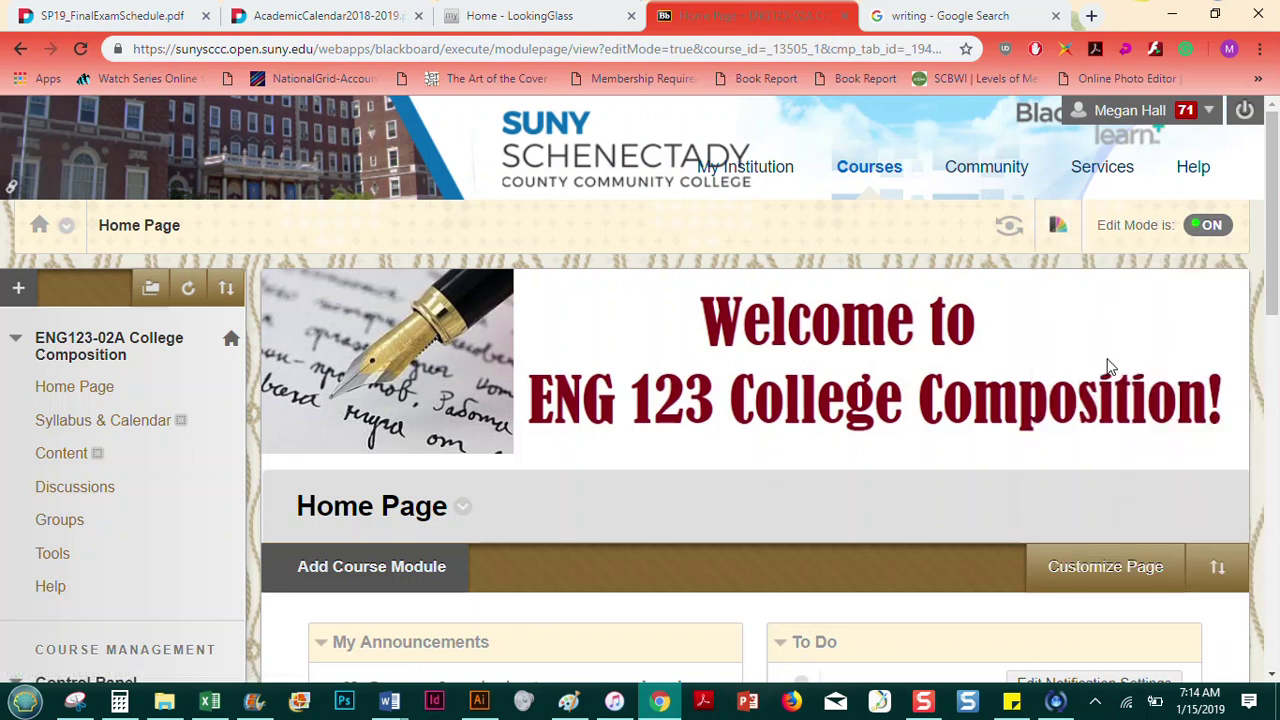
click(1058, 226)
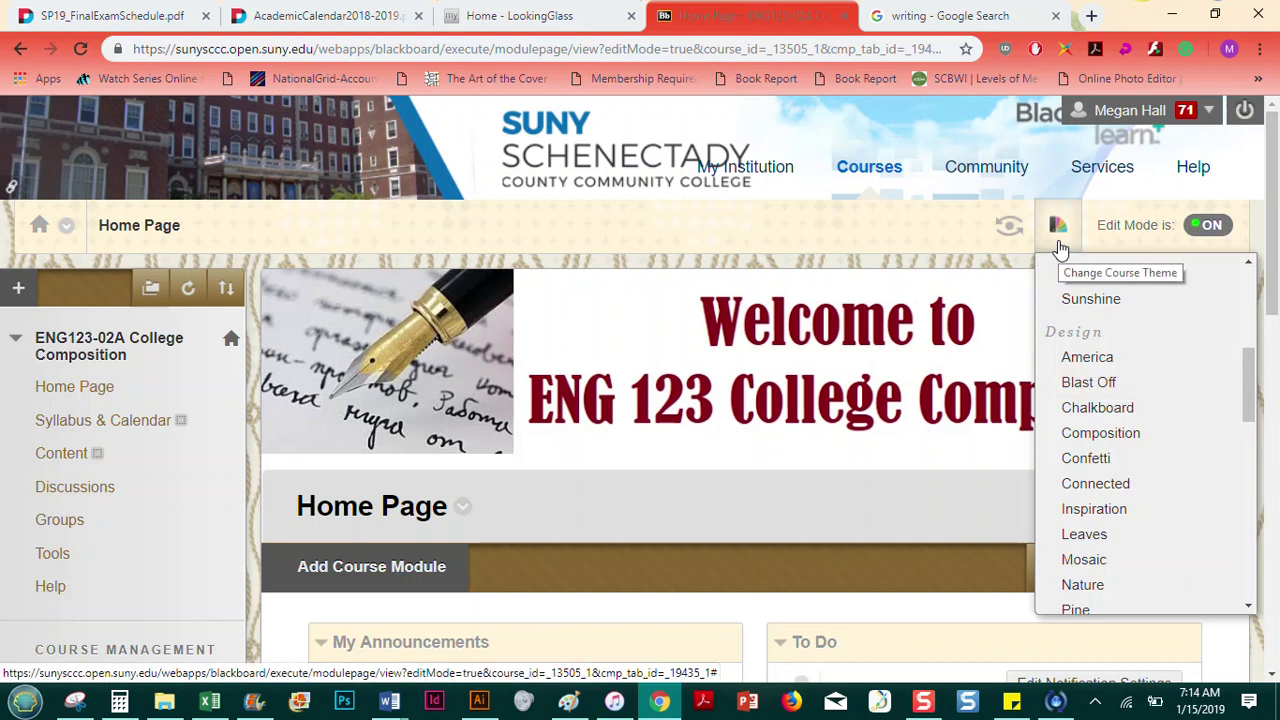
click(1062, 228)
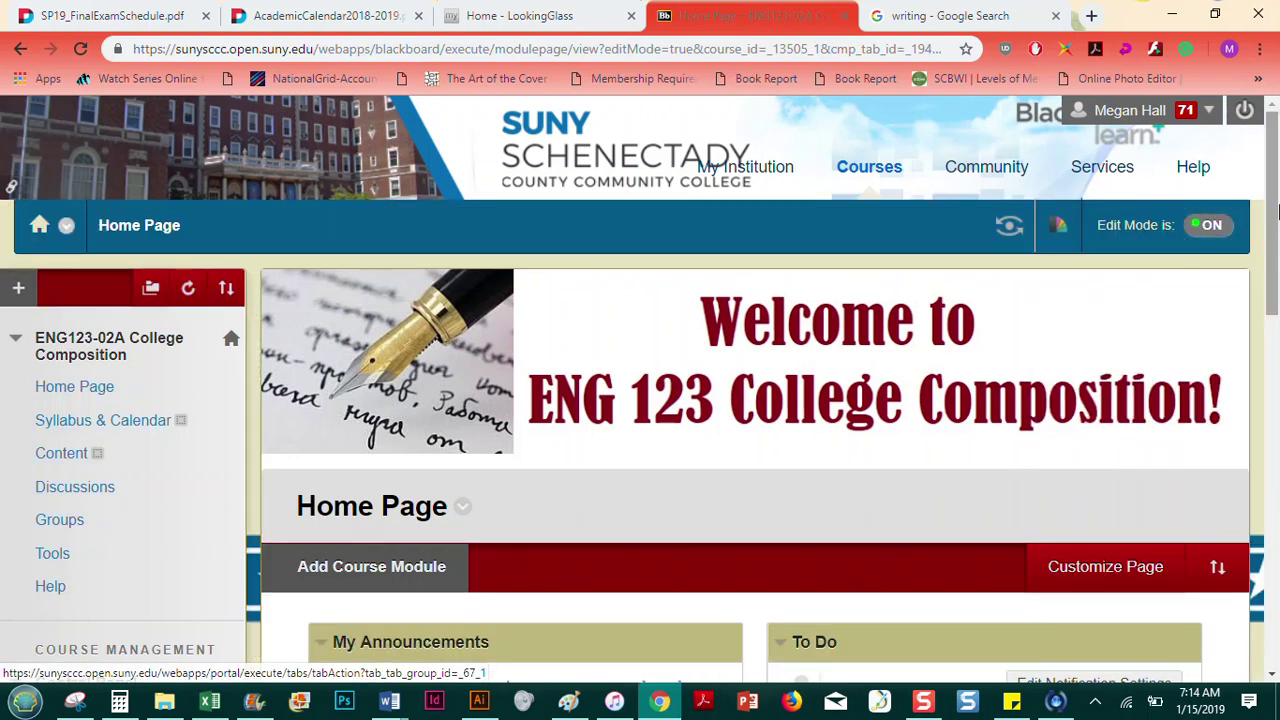
drag(1277, 190, 1277, 337)
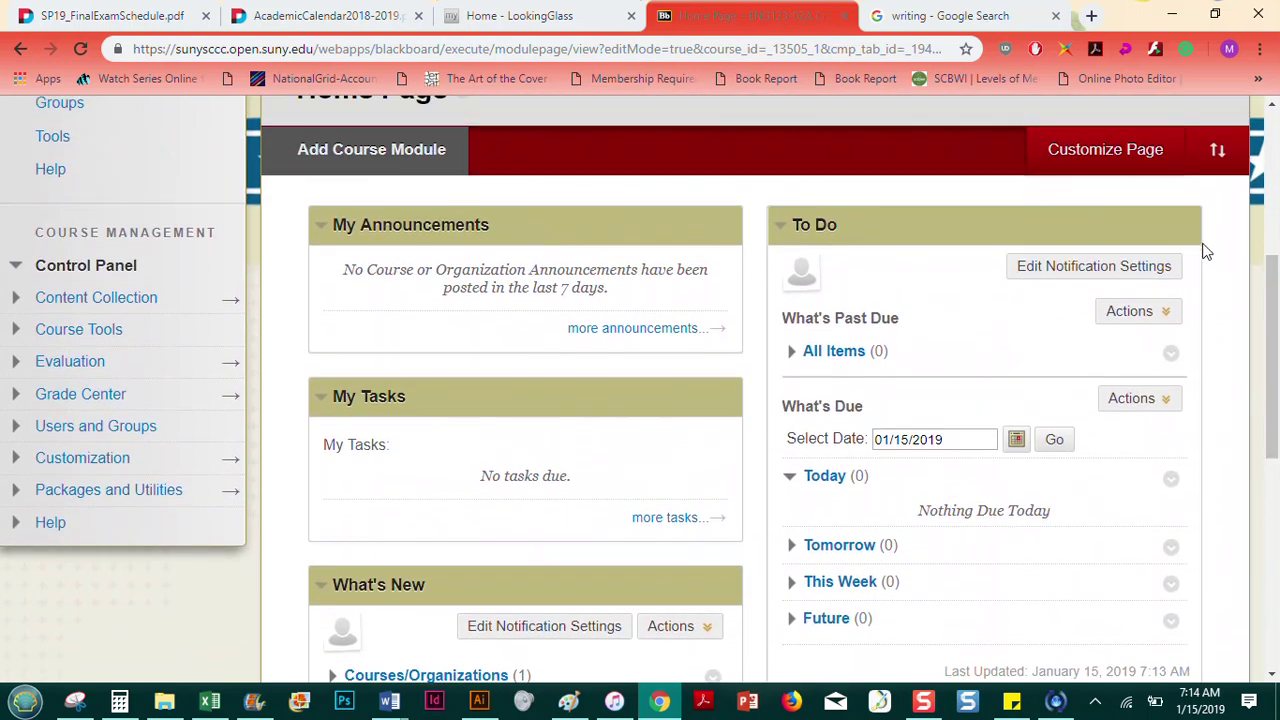
click(1135, 152)
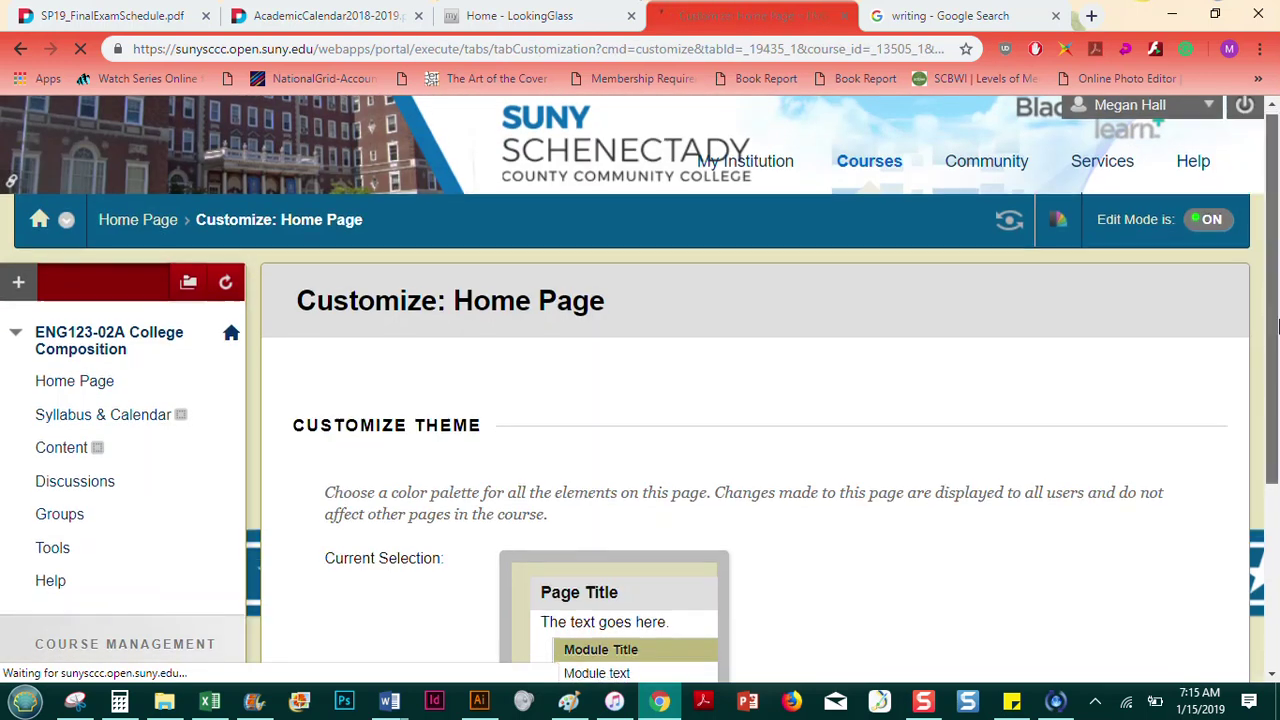
drag(1276, 325, 1276, 545)
click(640, 479)
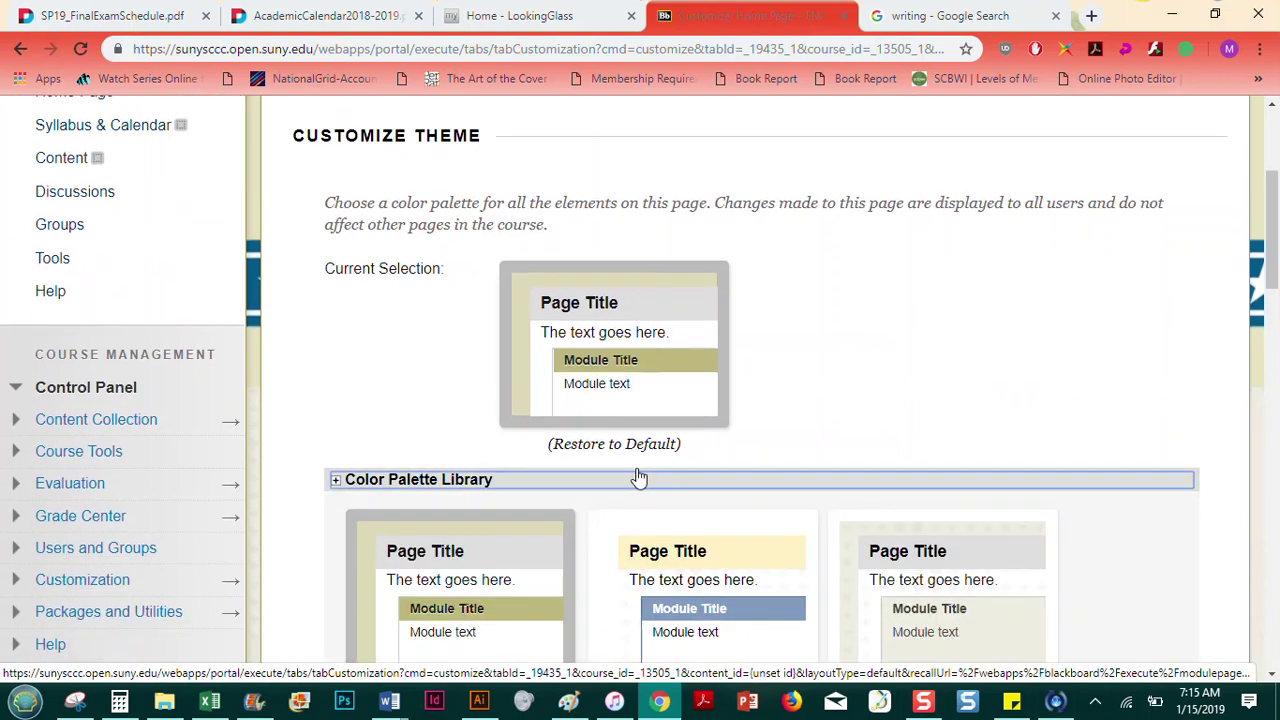
scroll(1276, 318, down, 3)
drag(1276, 325, 1276, 620)
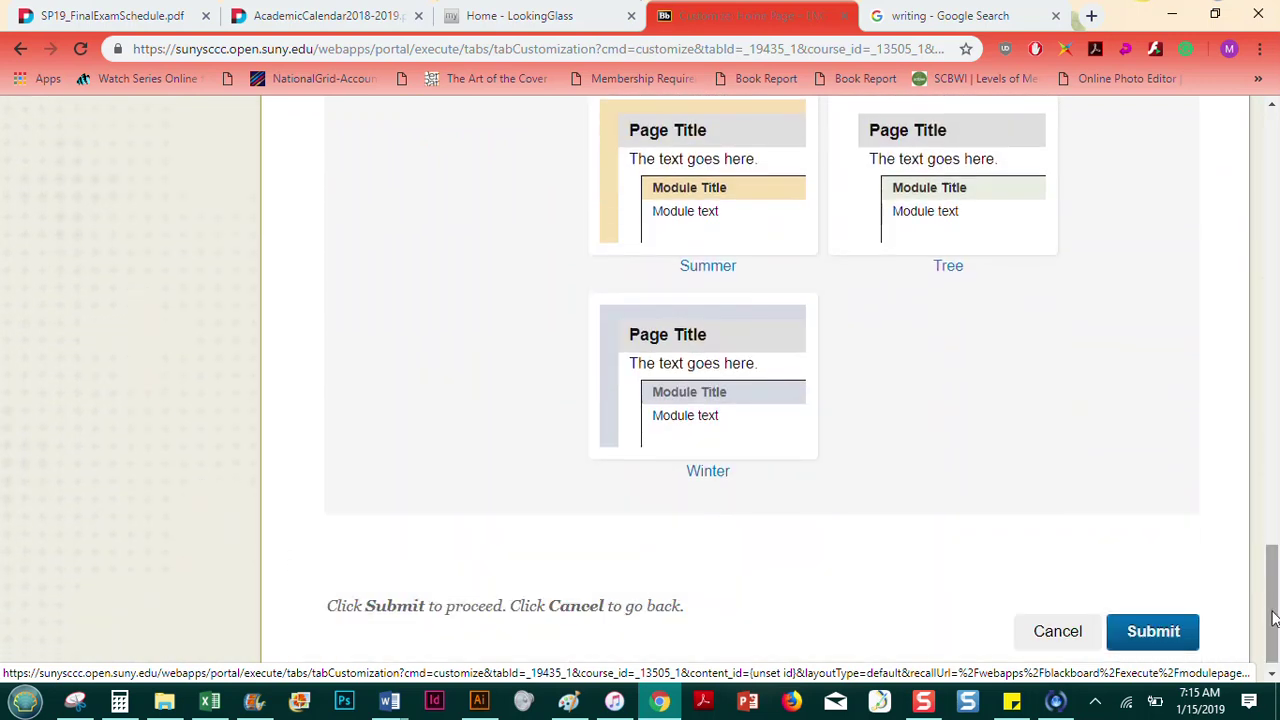
click(1057, 630)
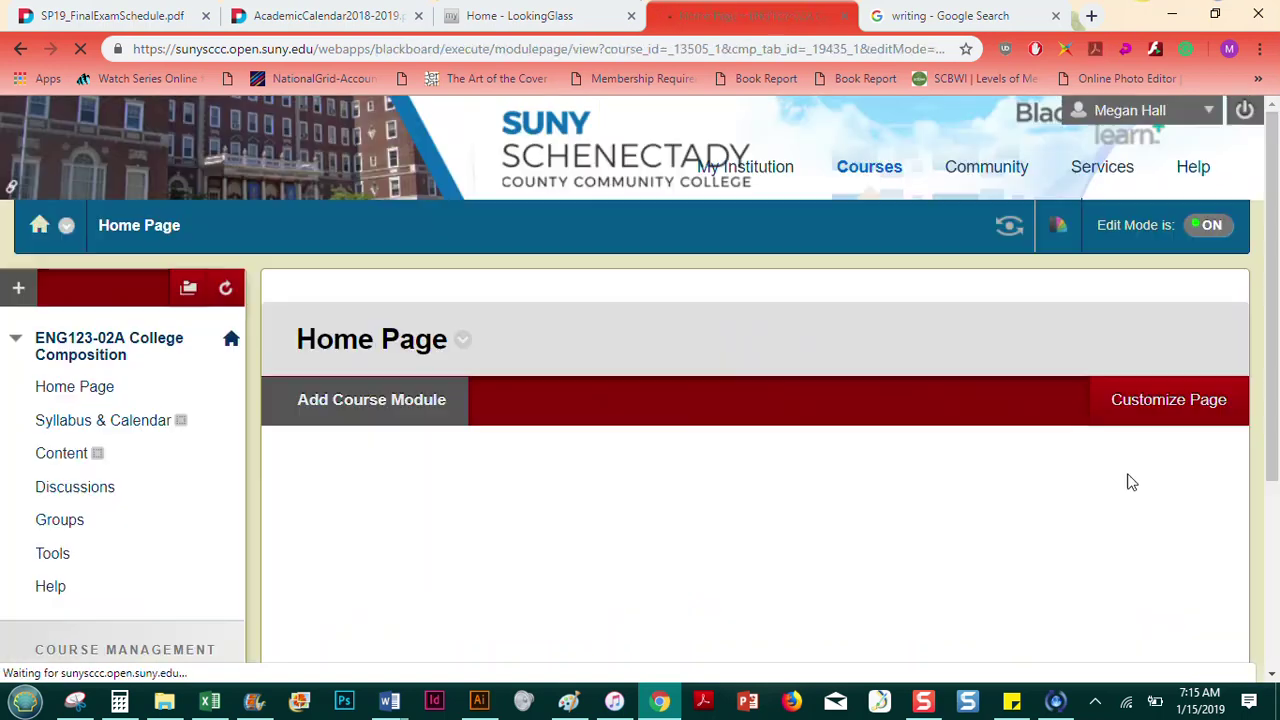
Add the Academic Computing Lab Hours module and confirm with OK.
scroll(1275, 310, down, 1)
scroll(1275, 310, down, 3)
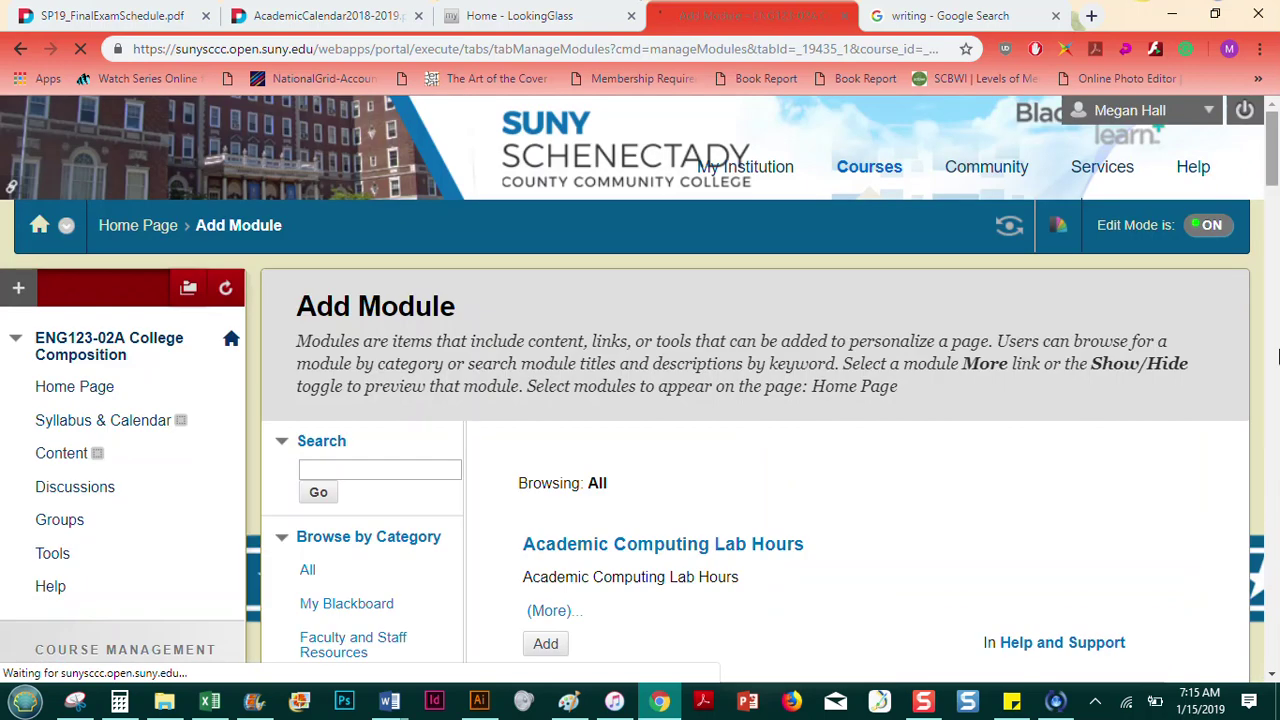
drag(1276, 135, 1276, 288)
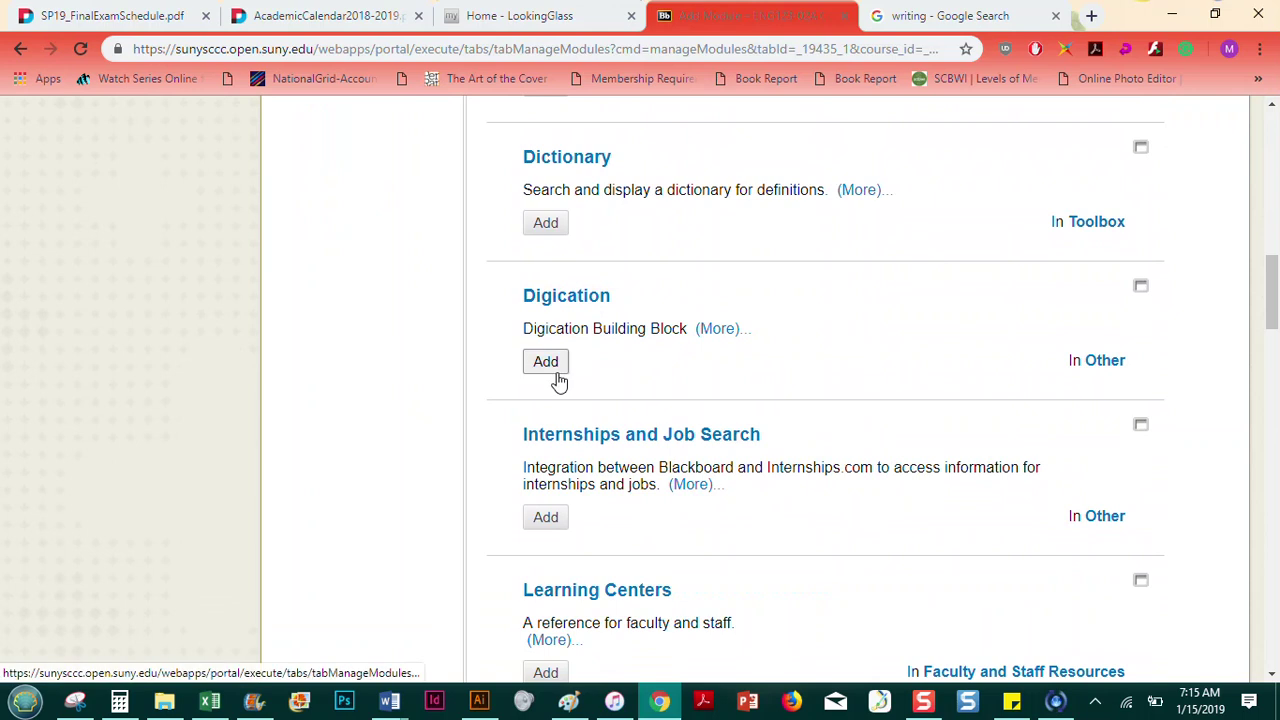
drag(1275, 314, 1275, 205)
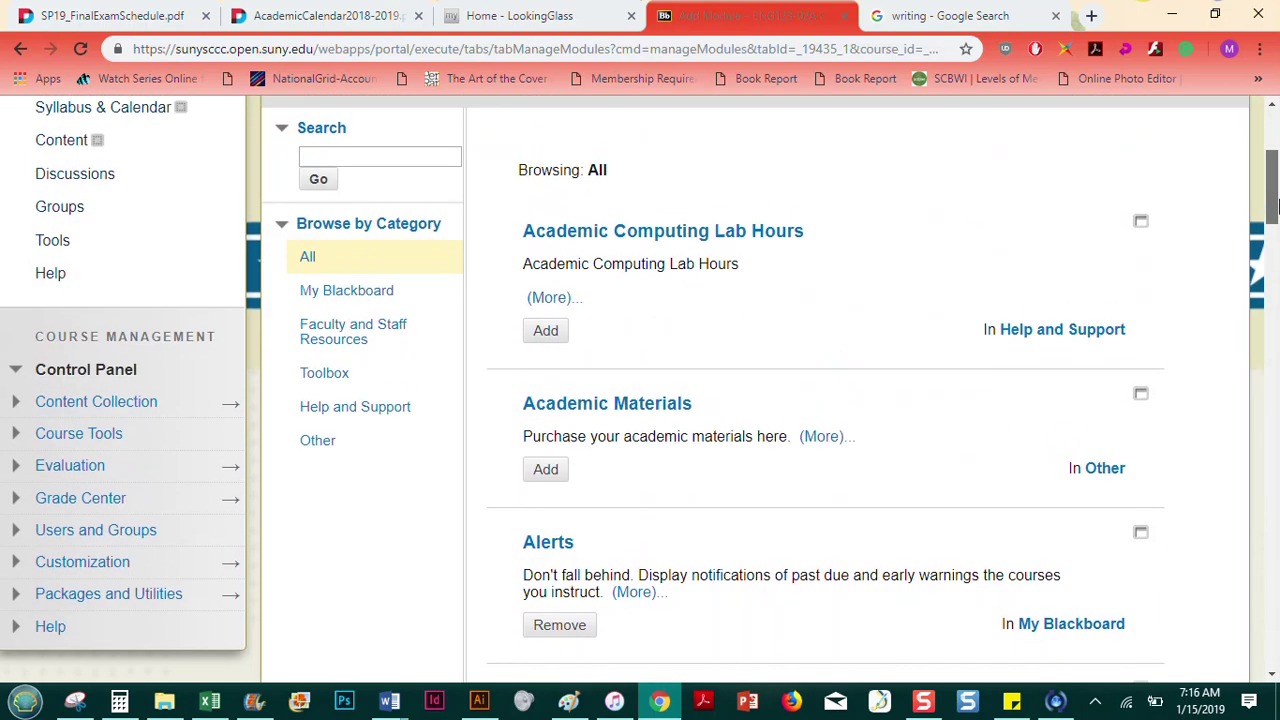
click(547, 333)
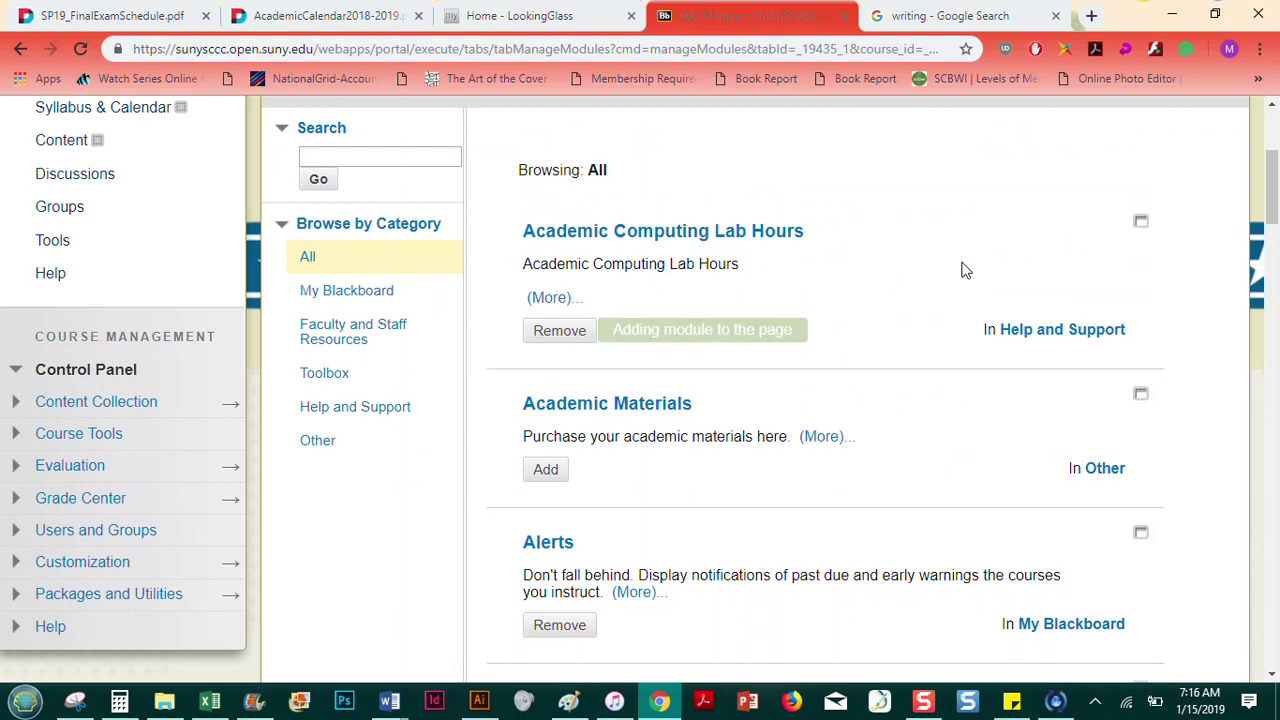
drag(1277, 233, 1276, 670)
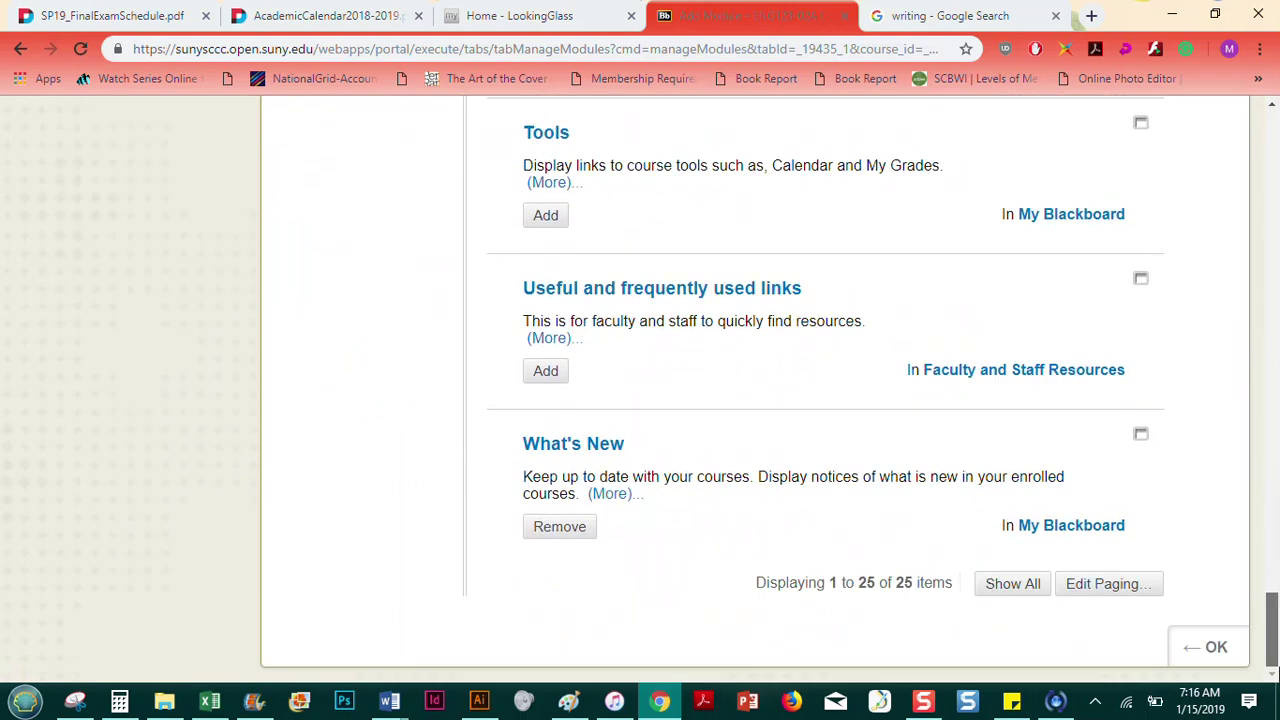
click(1205, 647)
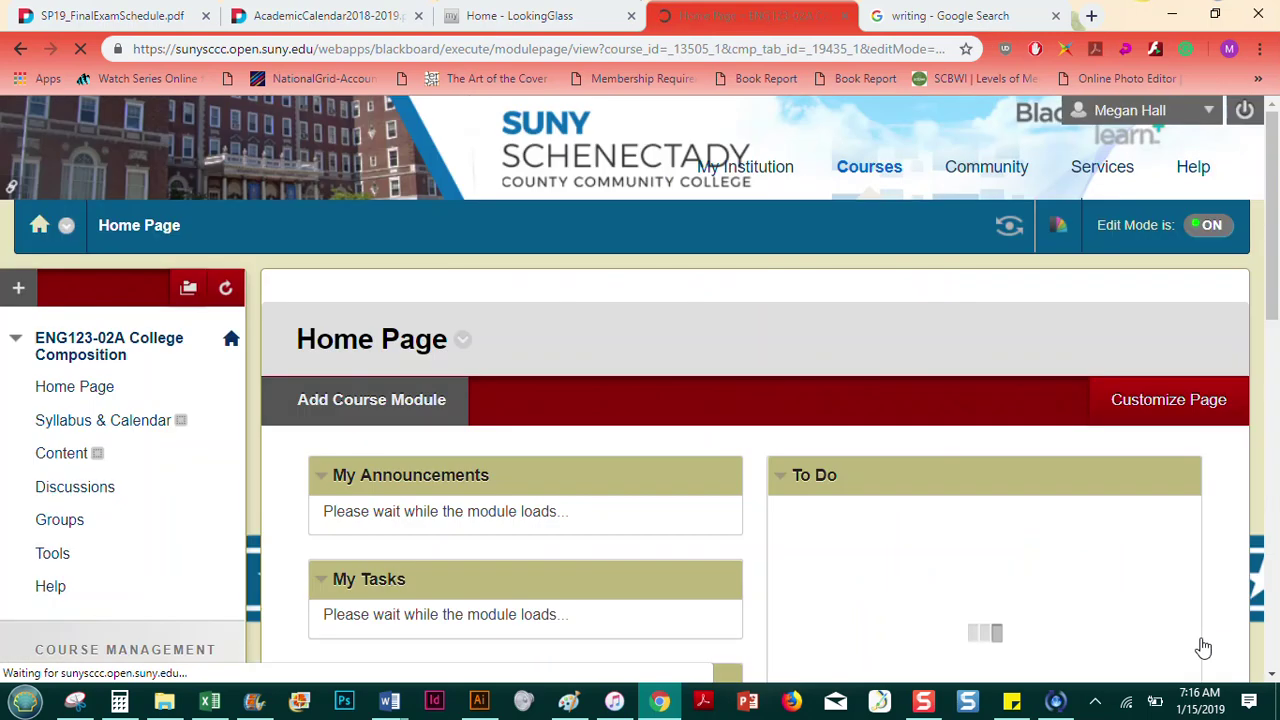
Drag the Academic Computing Lab Hours module to the top of the left column.
drag(1276, 235, 1243, 608)
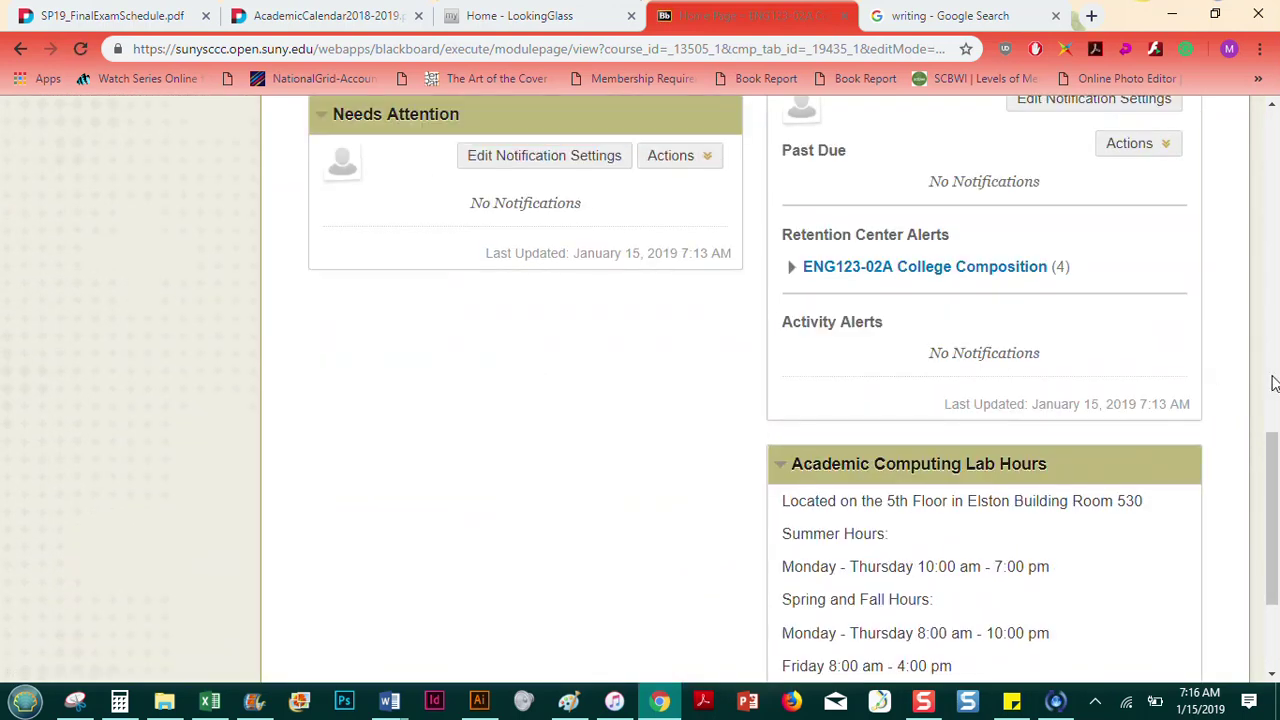
drag(1274, 485, 1275, 528)
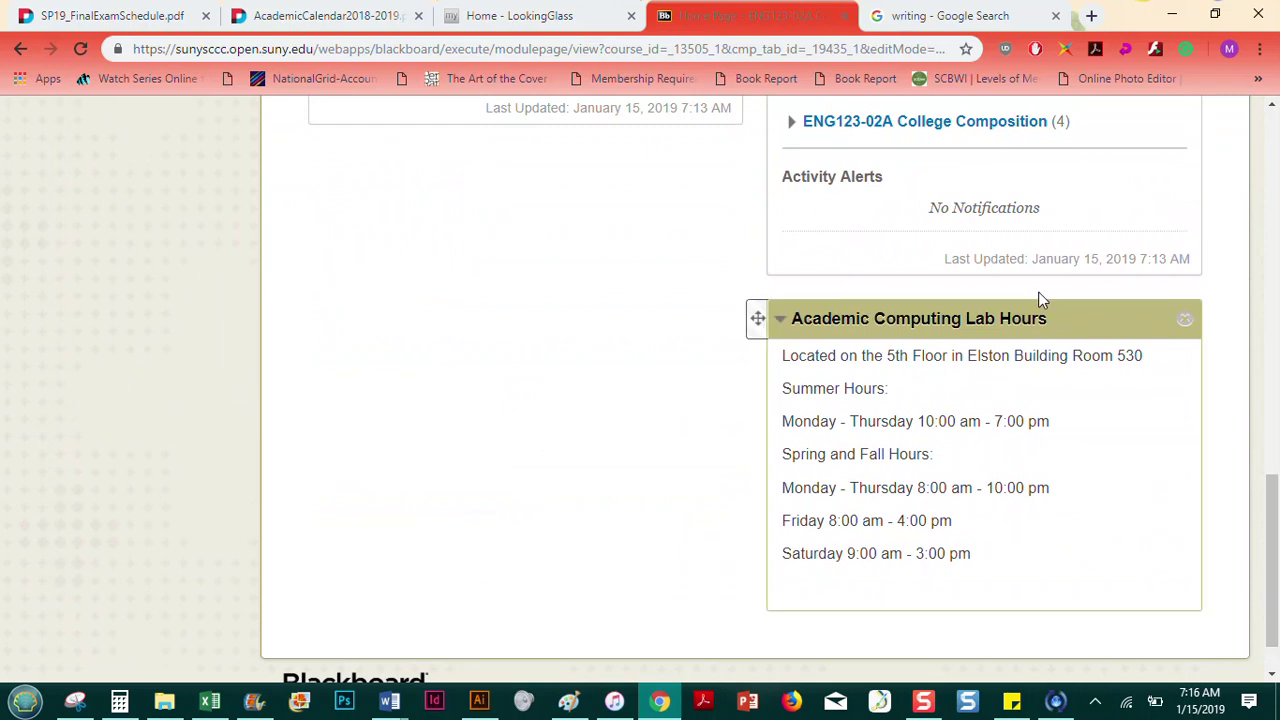
drag(1041, 310, 600, 12)
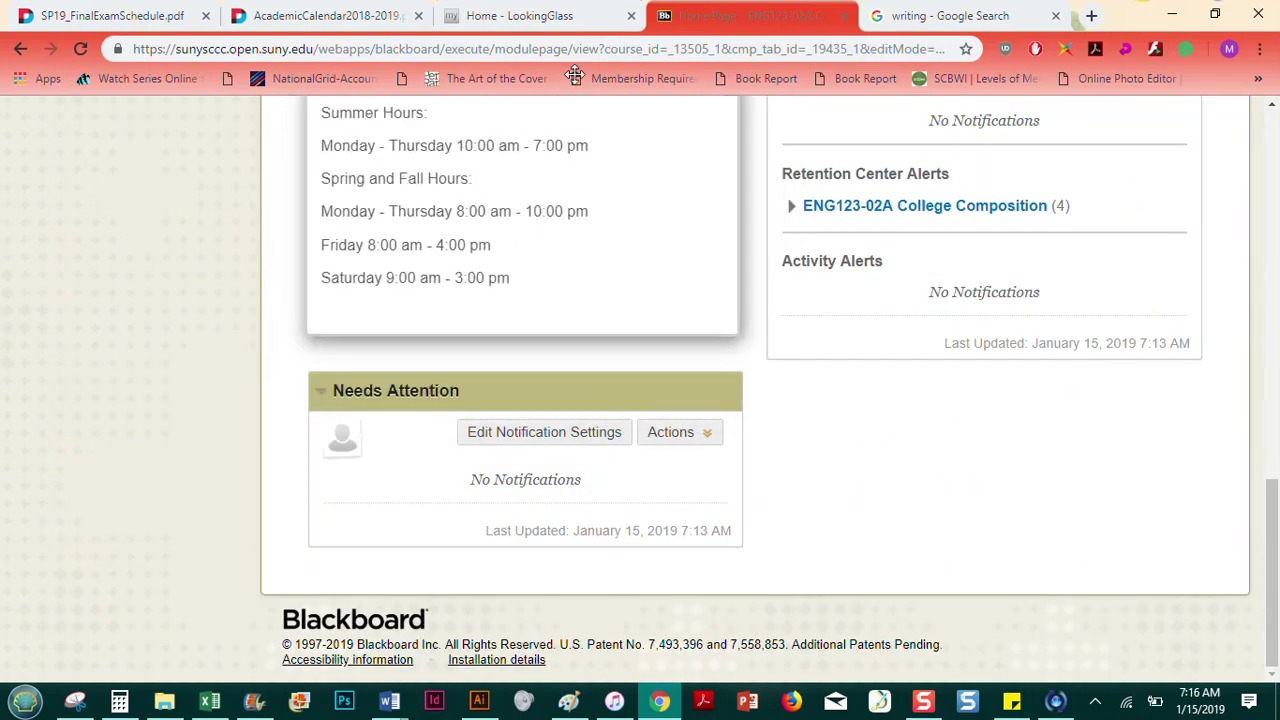
drag(1274, 505, 1274, 351)
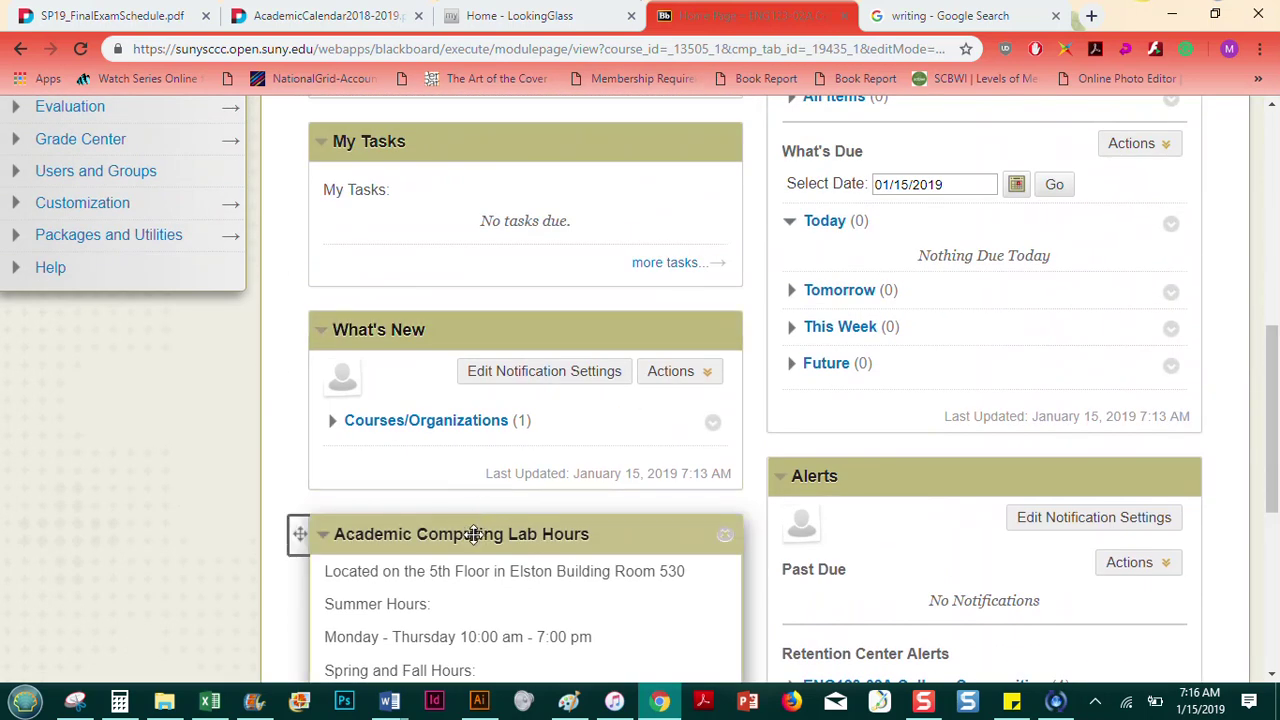
drag(474, 534, 480, 136)
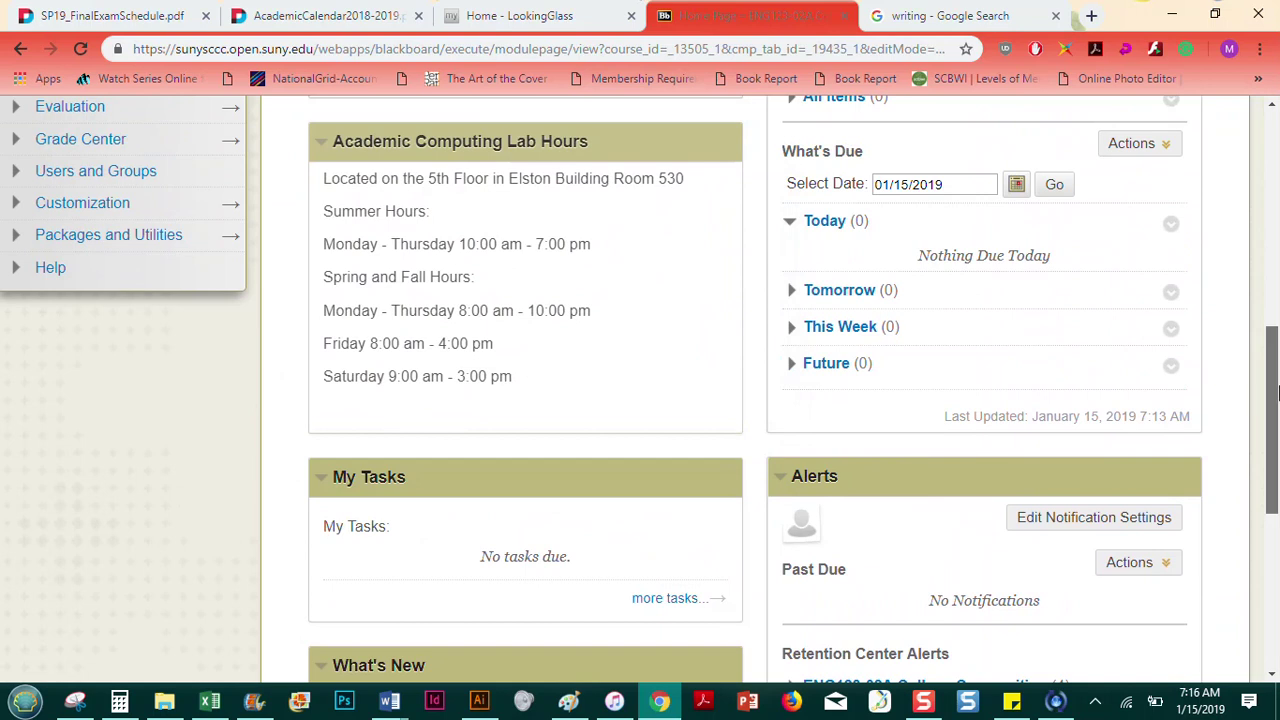
drag(1276, 393, 1276, 319)
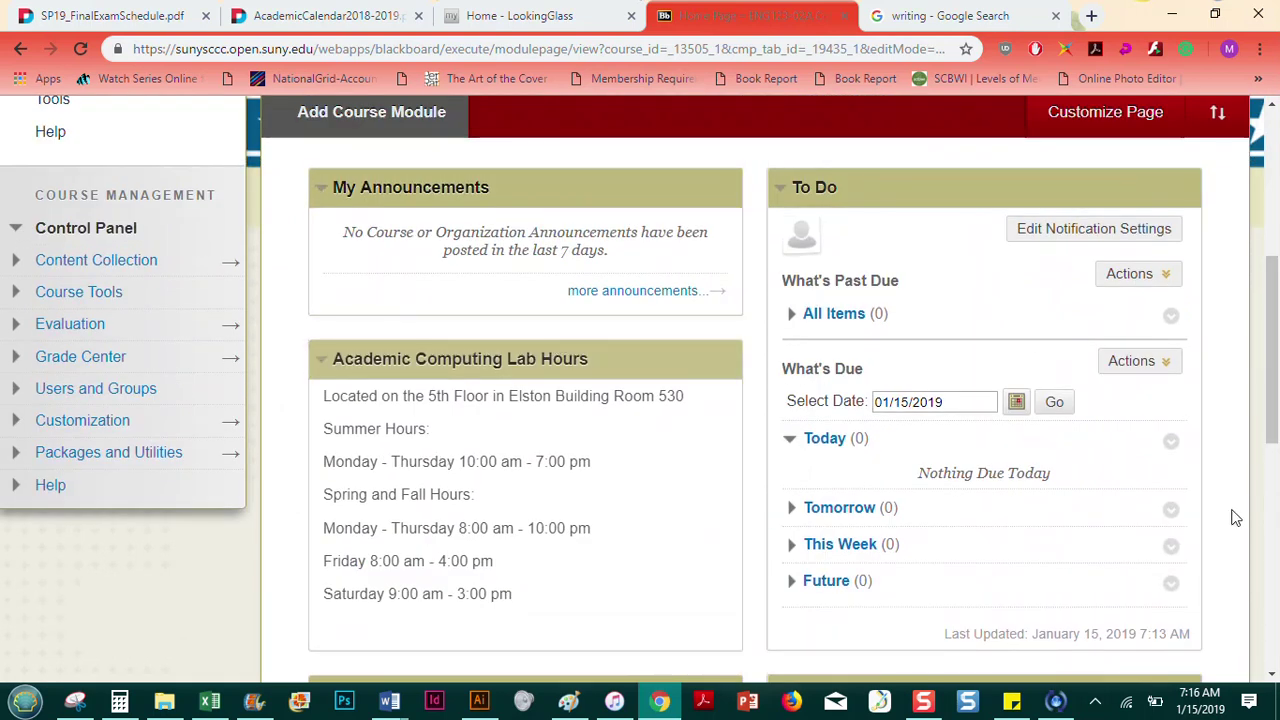
drag(1276, 362, 1277, 197)
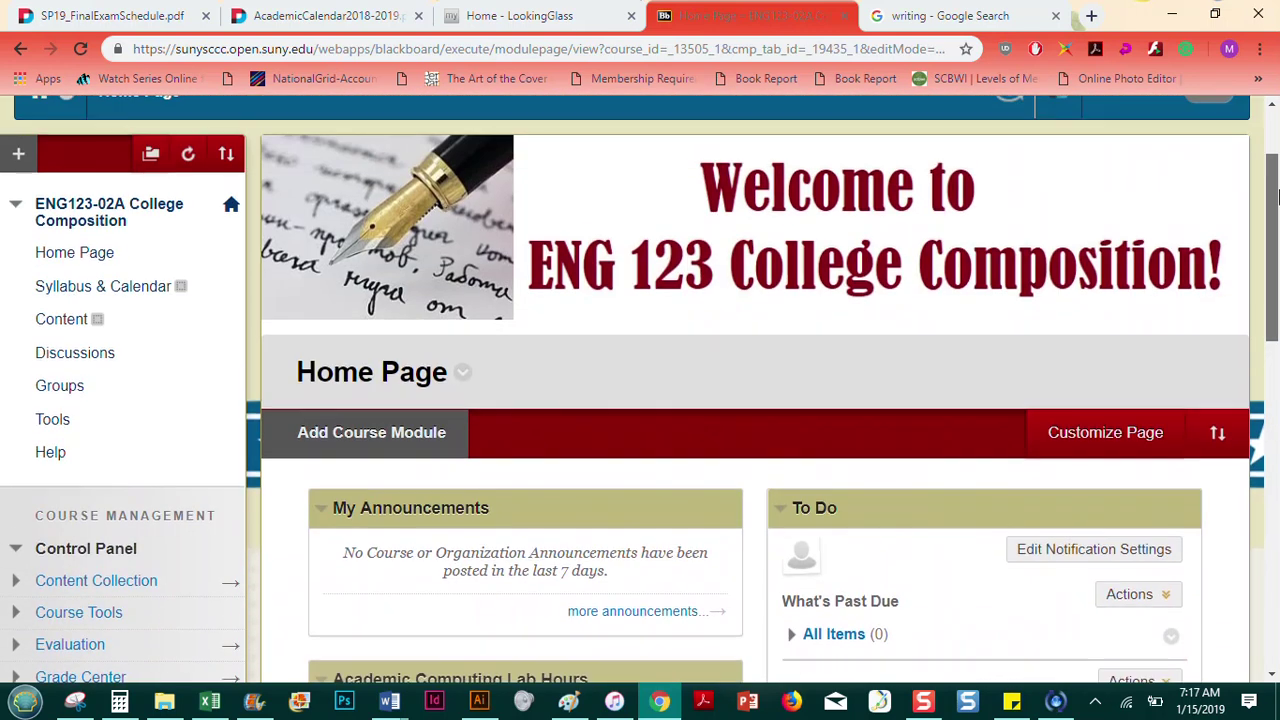